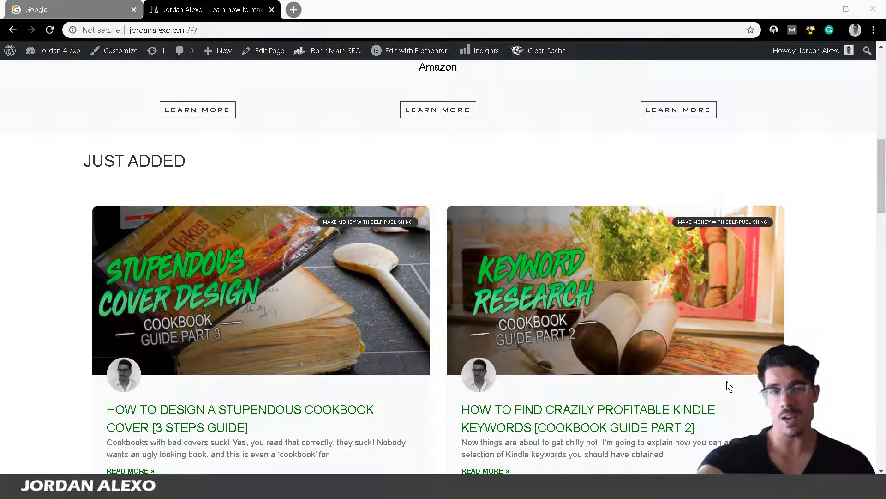
Switch from Chrome to the open cookbook.rtf window in WPS Office Writer
left_click_drag(882, 196, 884, 73)
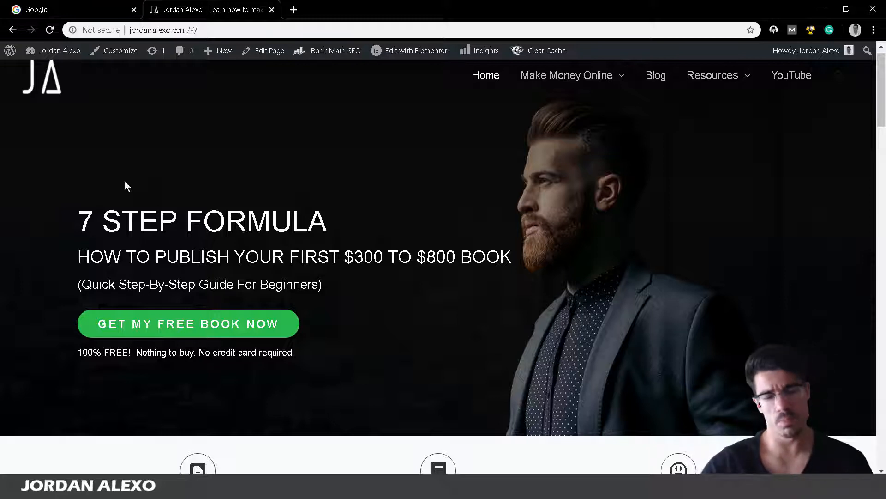
mouse_move(186, 489)
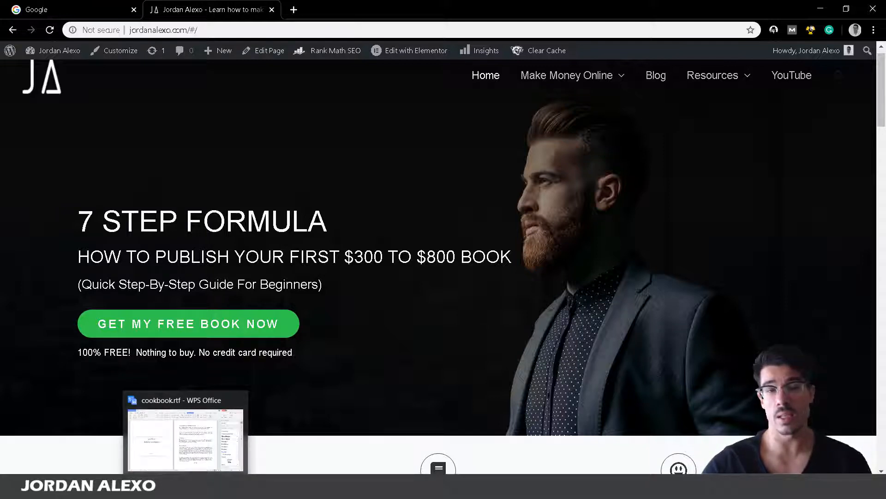
left_click(186, 490)
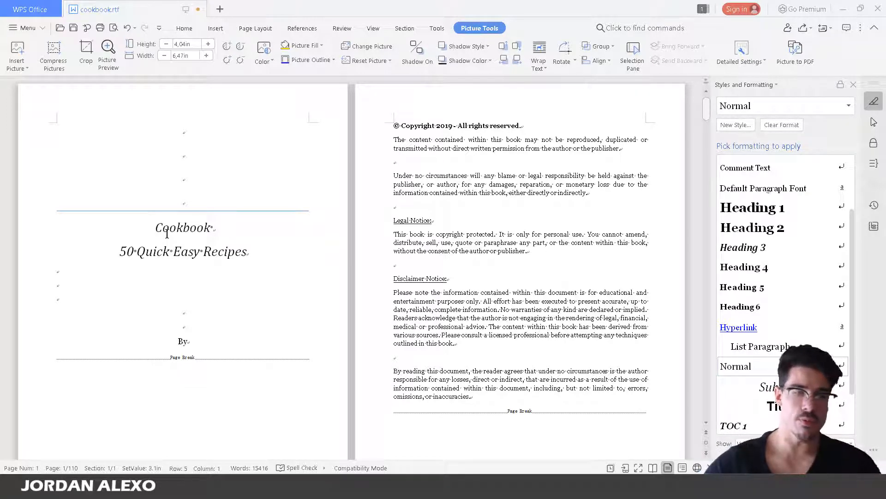
Clear the empty lines above the title and type 'Paleo' before Cookbook
left_click(177, 132)
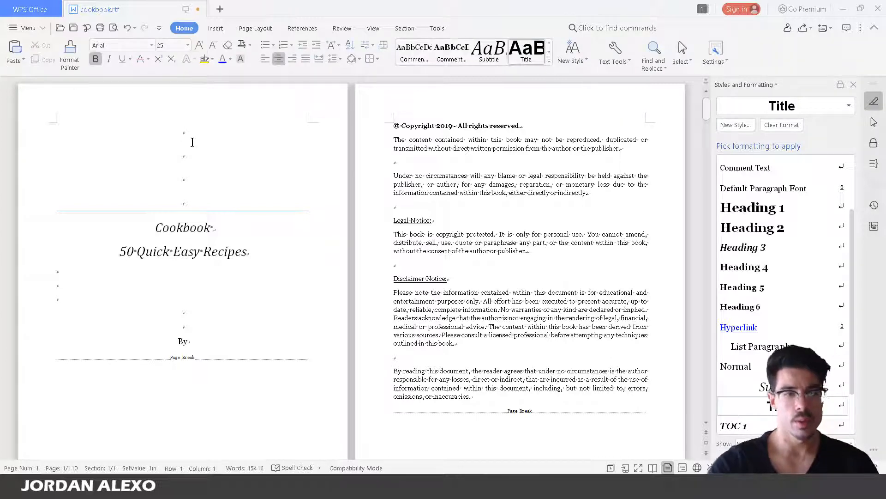
key("Delete")
key("Delete")
key("Delete")
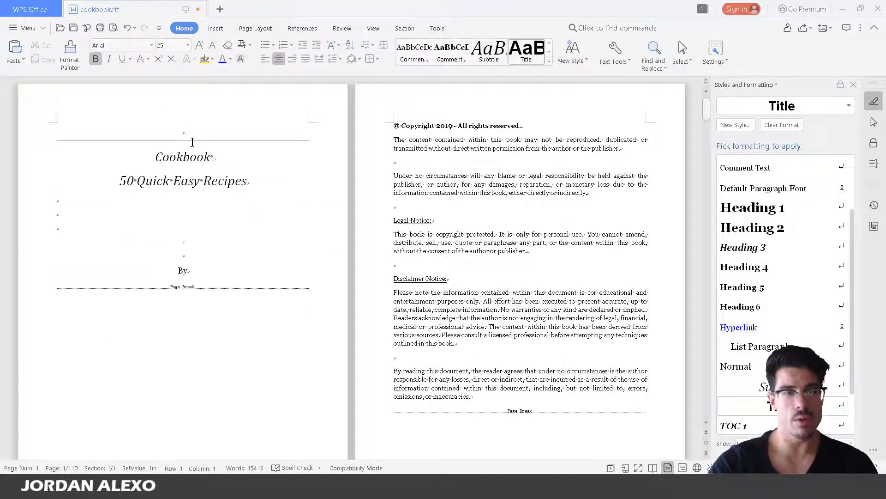
key("Delete")
key("Return")
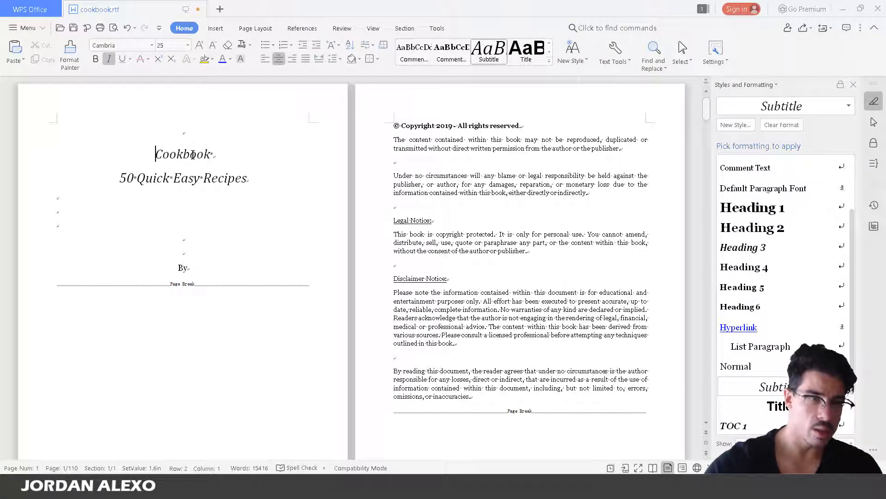
type("pal")
key("BackSpace")
key("BackSpace")
key("BackSpace")
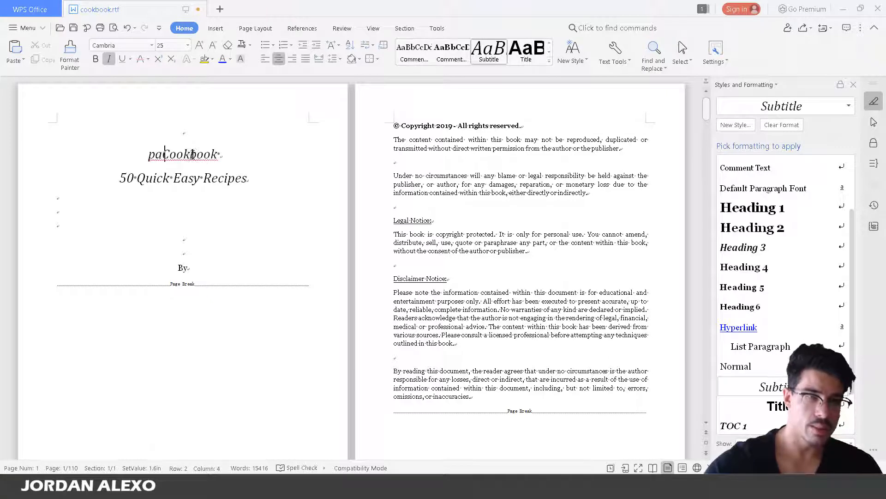
type("p")
key("BackSpace")
type("P")
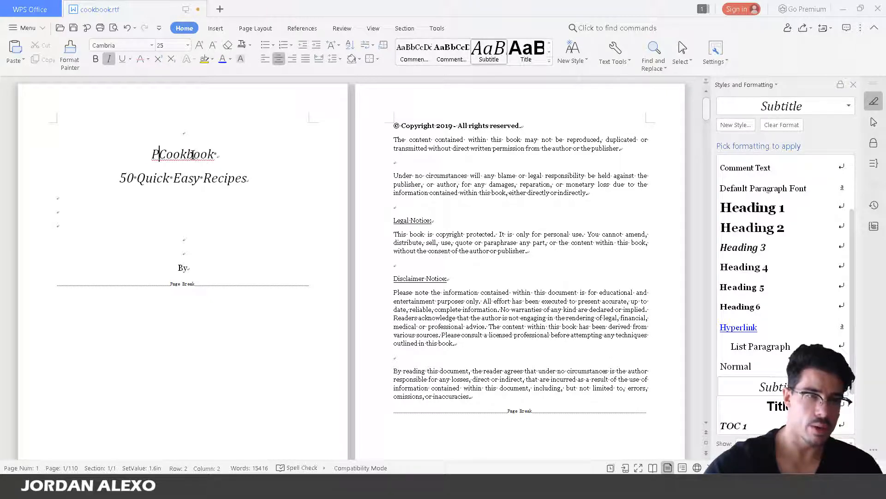
type("ale")
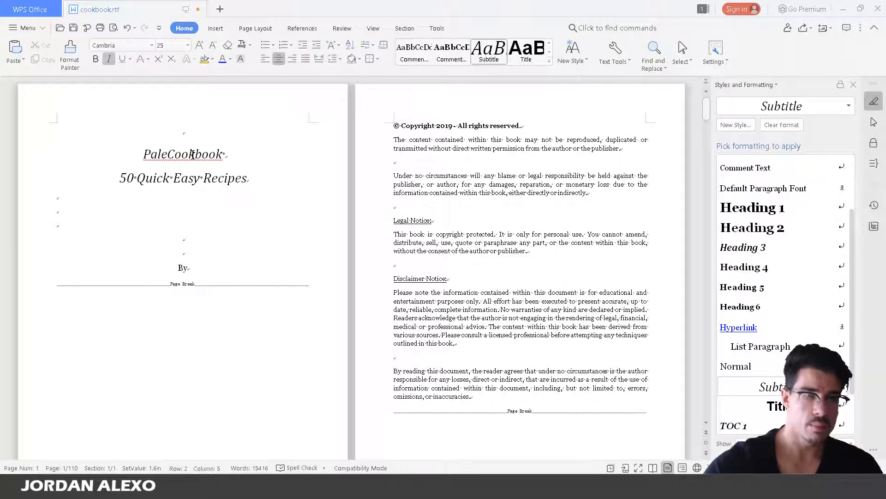
type("o")
Delete the leftover empty first line so the title starts at the page top
left_click(199, 133)
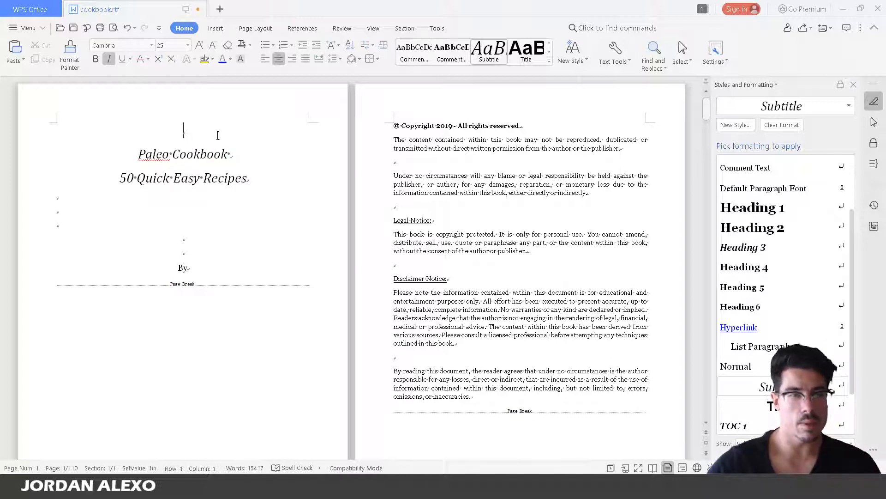
key("Delete")
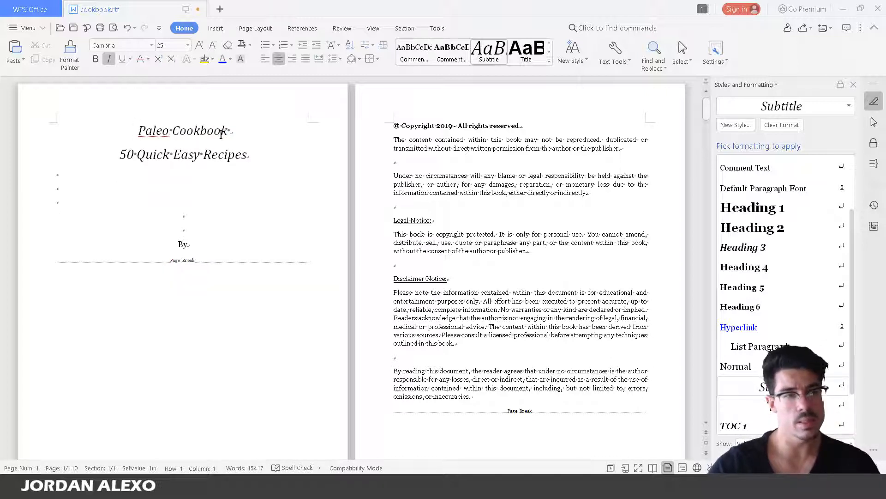
left_click(79, 173)
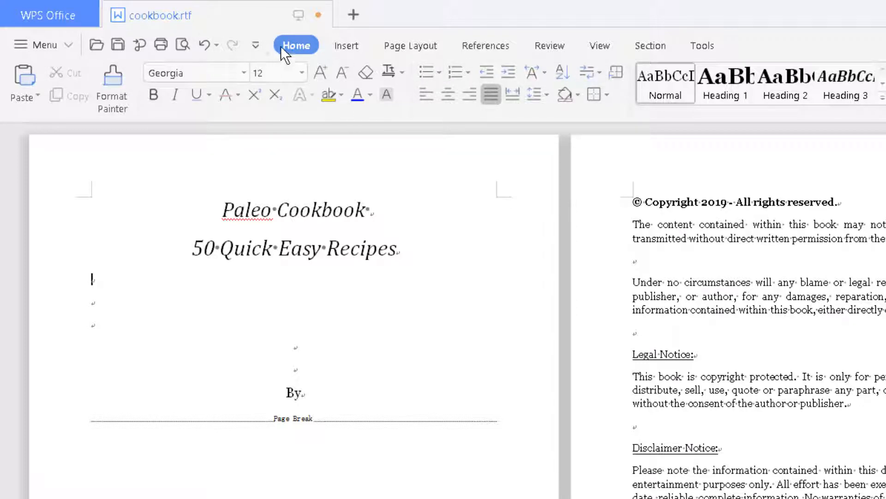
left_click(588, 73)
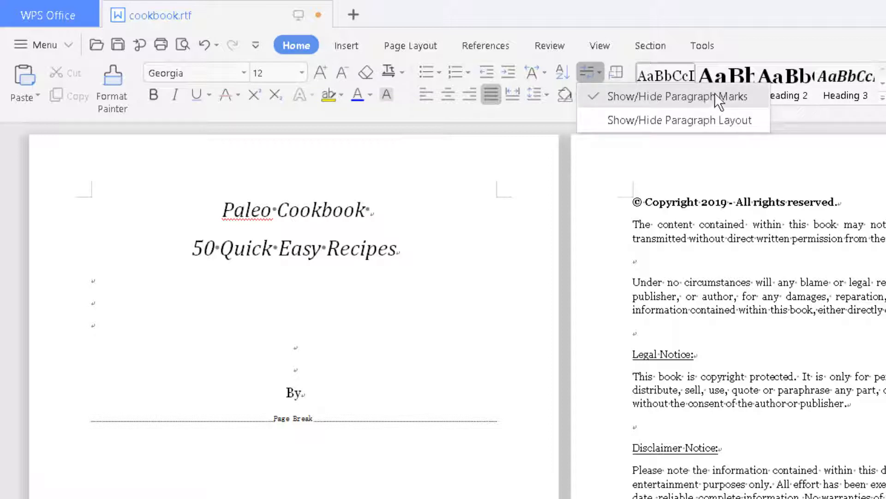
left_click(714, 95)
left_click(587, 73)
left_click(648, 94)
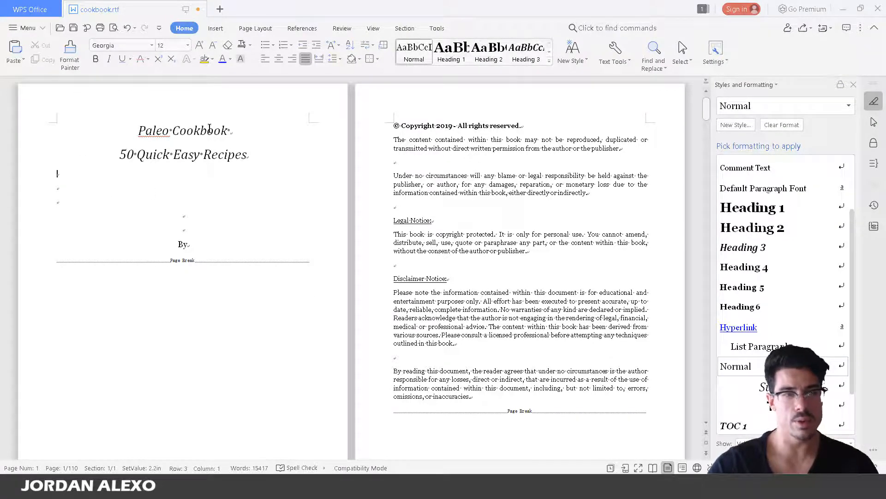
Remove the extra space between Quick and Easy and append 'To Lose Weight In 21 Days'
left_click(134, 156)
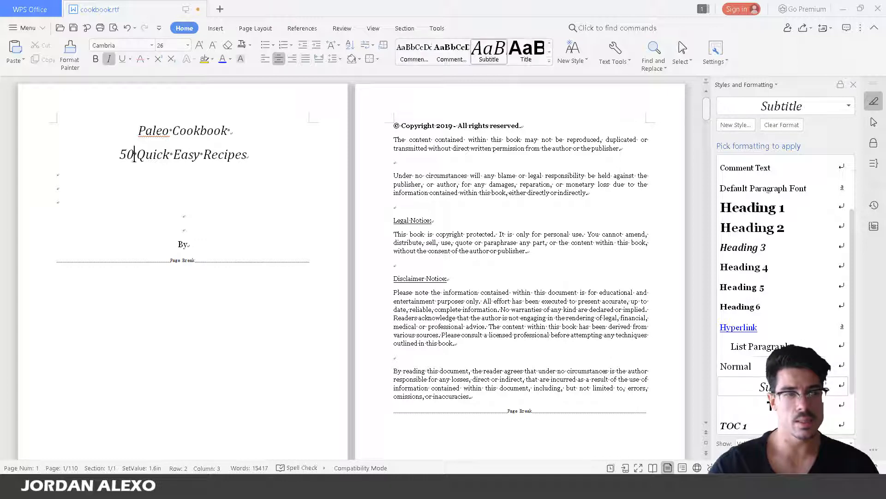
left_click(271, 158)
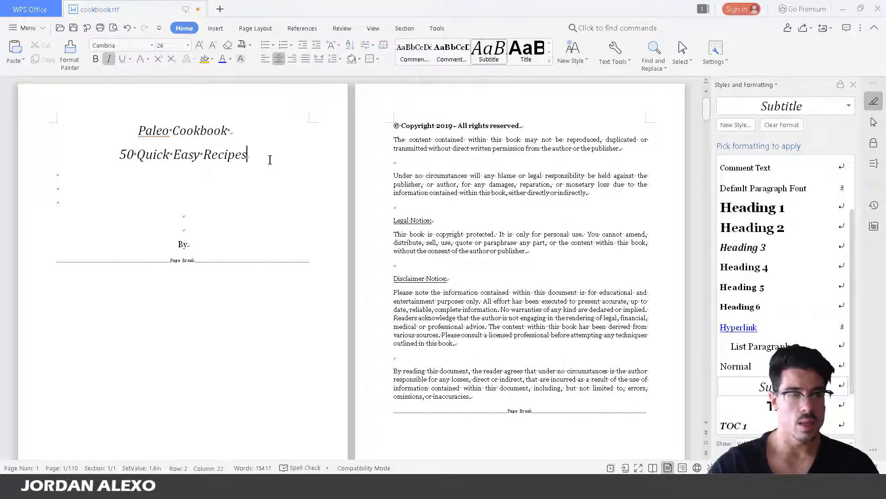
left_click(172, 156)
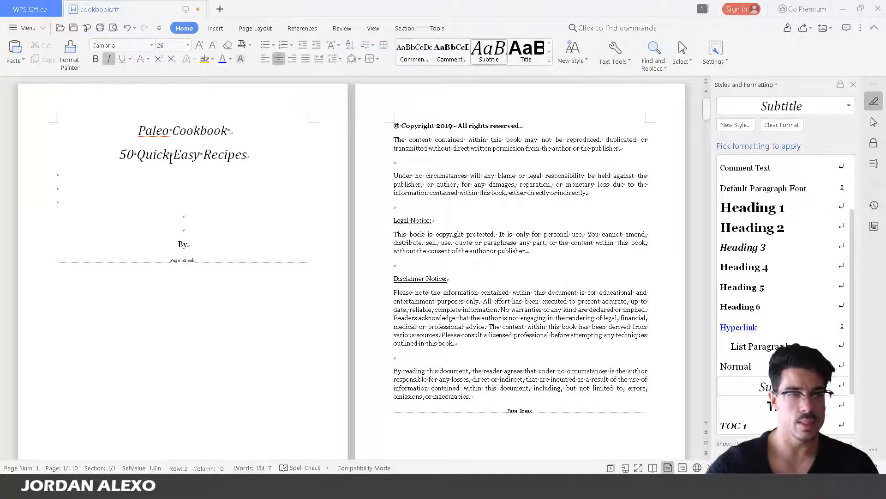
key("BackSpace")
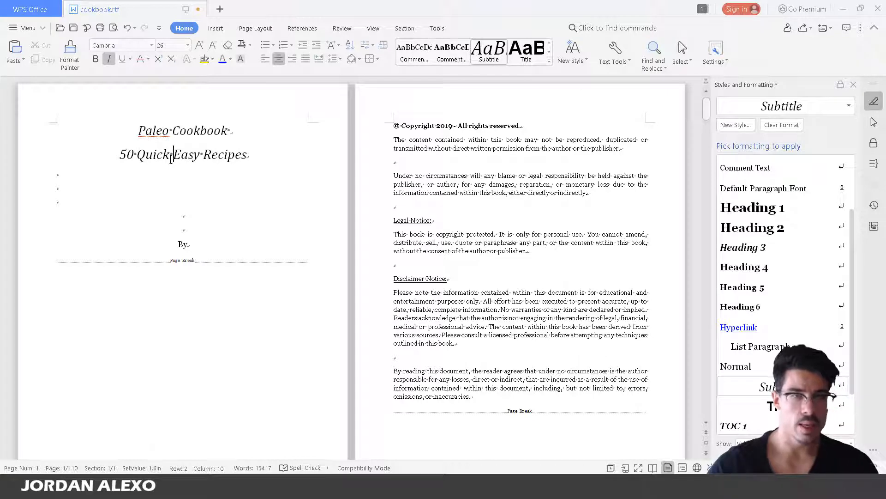
left_click(264, 157)
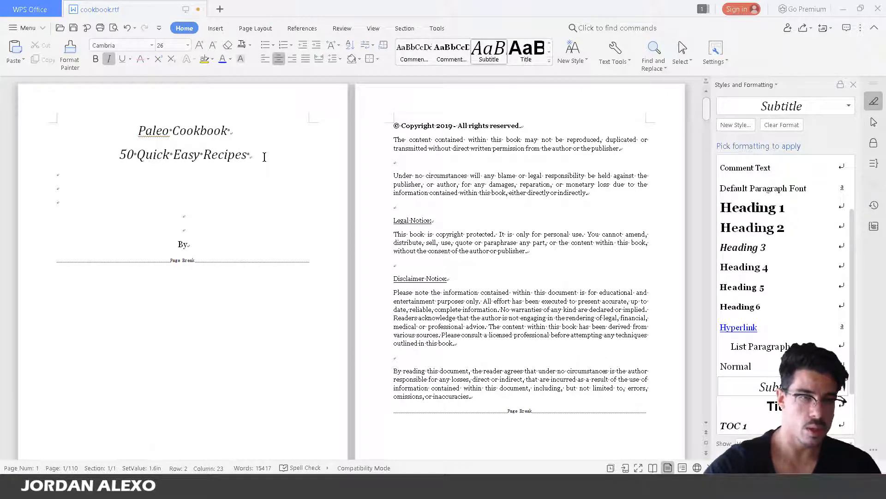
type("T")
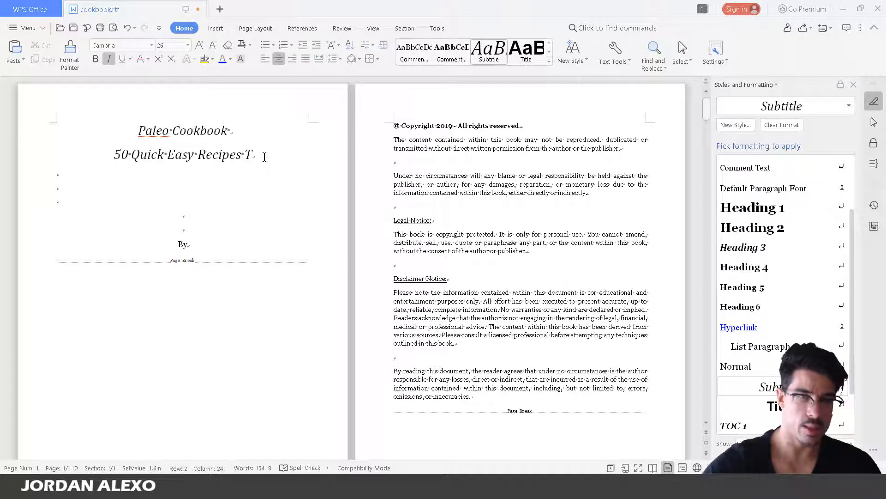
type("o ")
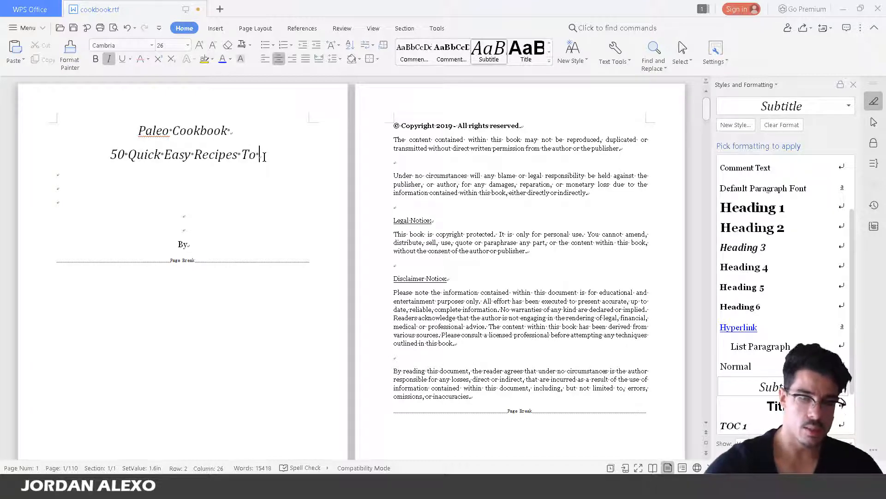
type("Lo")
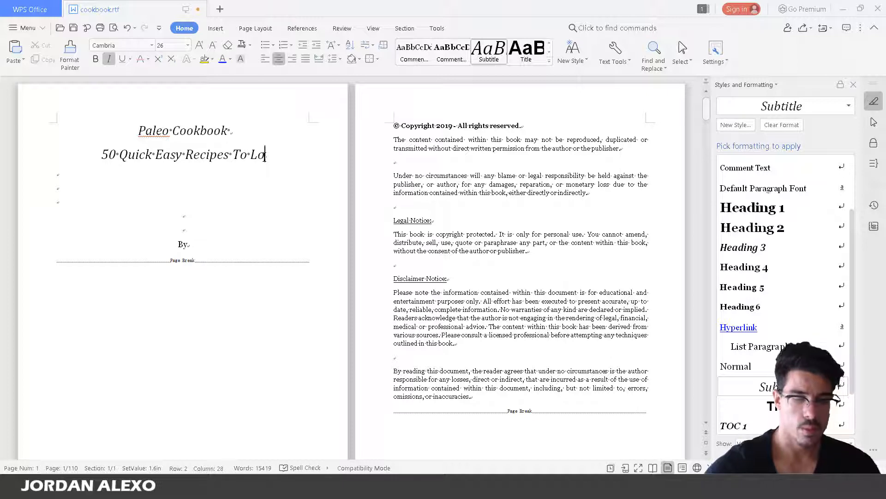
type("se  Weig")
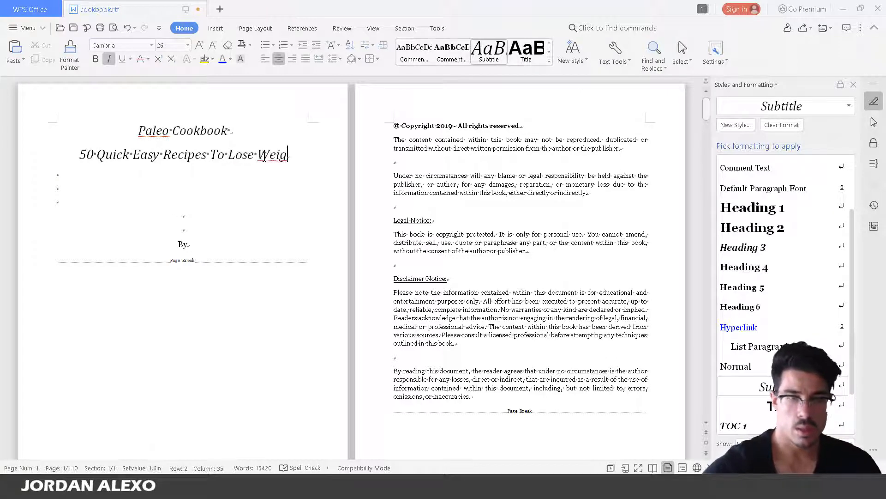
type("ht In ")
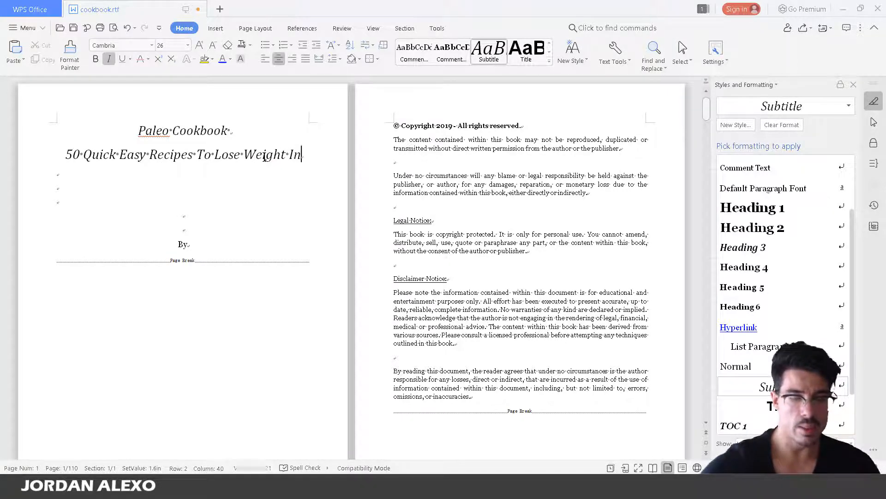
type("21 Days")
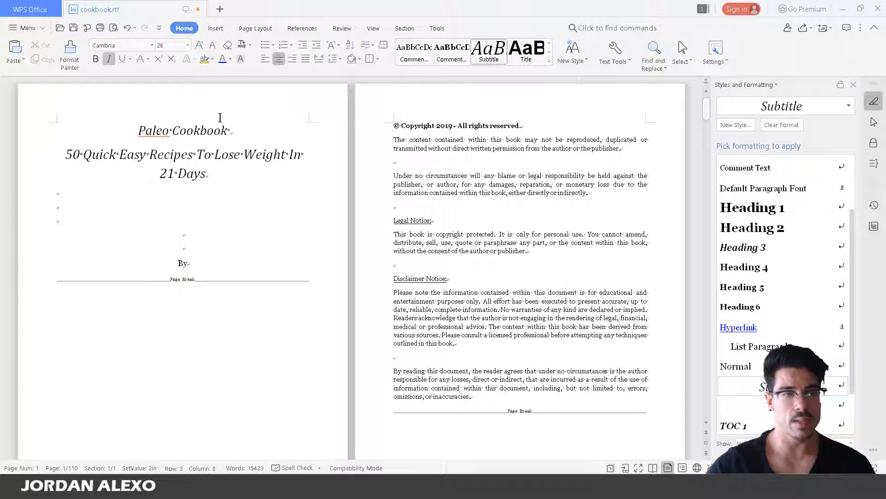
Apply the Georgia font to the title and subtitle lines
triple_click(170, 134)
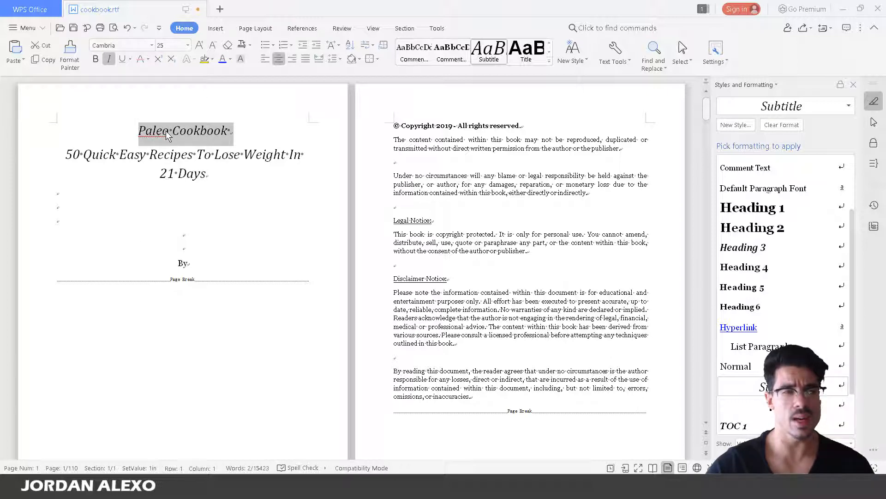
left_click(187, 46)
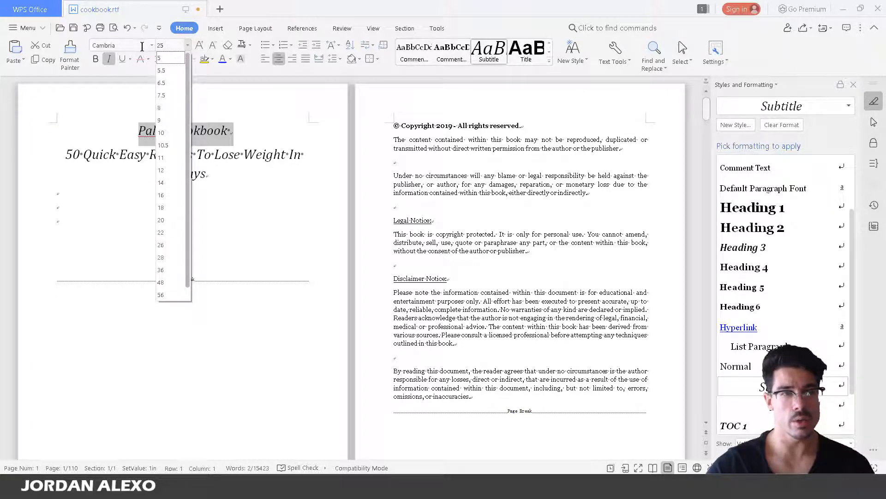
left_click(161, 245)
left_click(233, 185)
left_click_drag(198, 182, 138, 130)
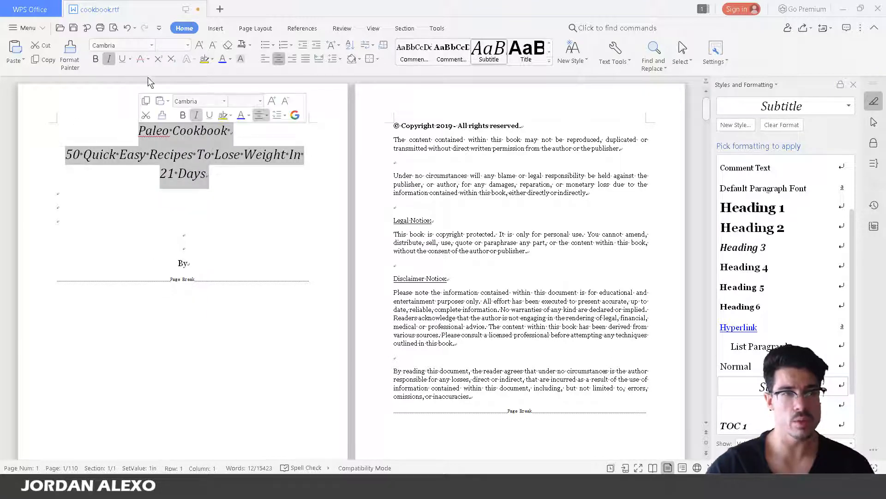
left_click(151, 45)
left_click(134, 118)
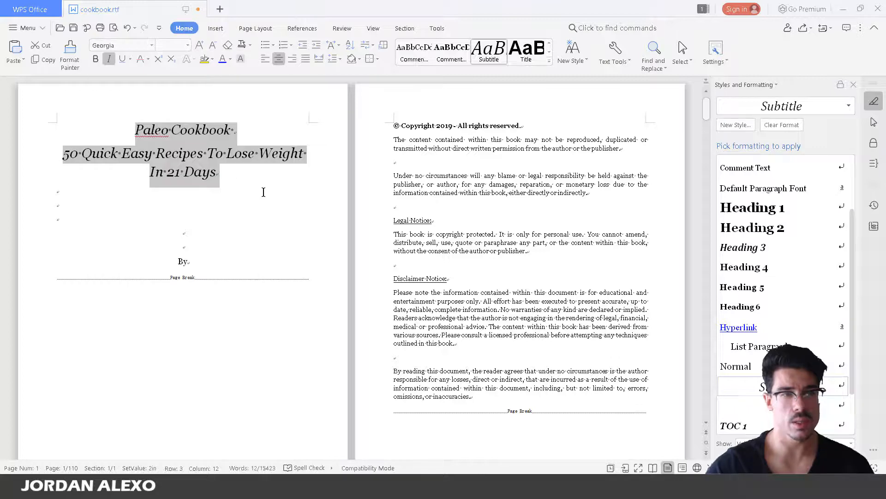
Set the Paleo Cookbook title to 48 pt
left_click(263, 192)
left_click_drag(235, 129, 84, 122)
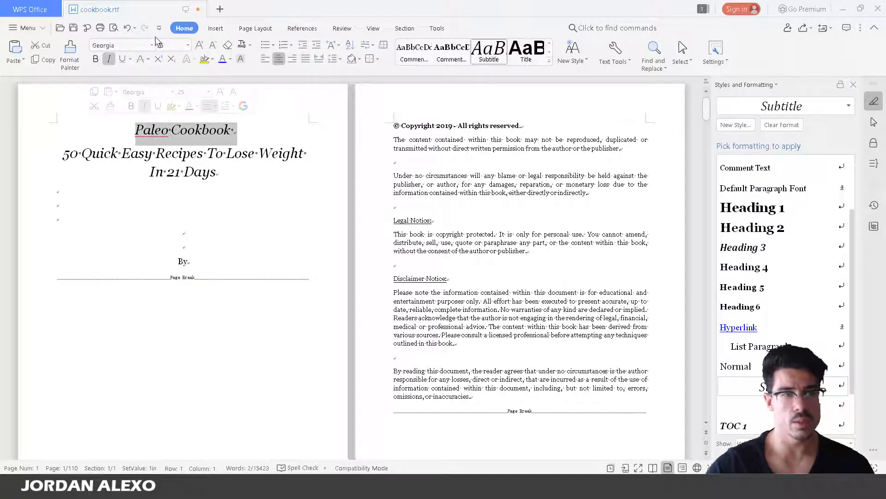
left_click(188, 46)
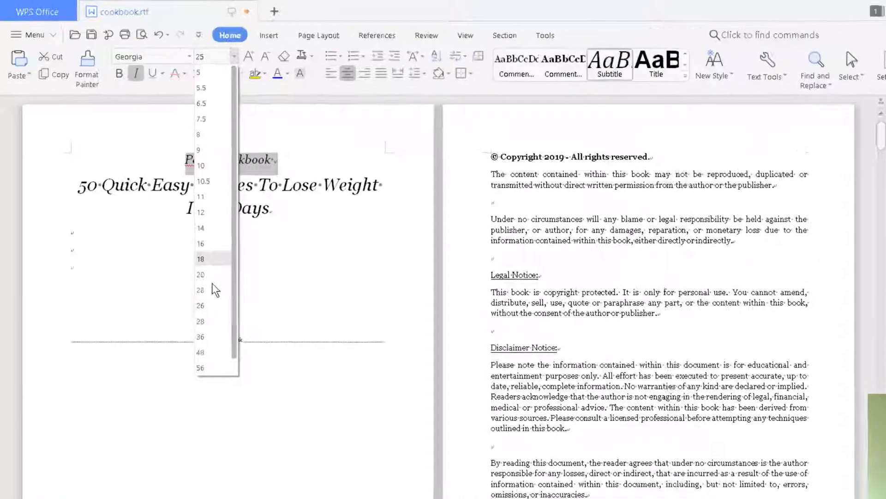
scroll(168, 254, "down", 1)
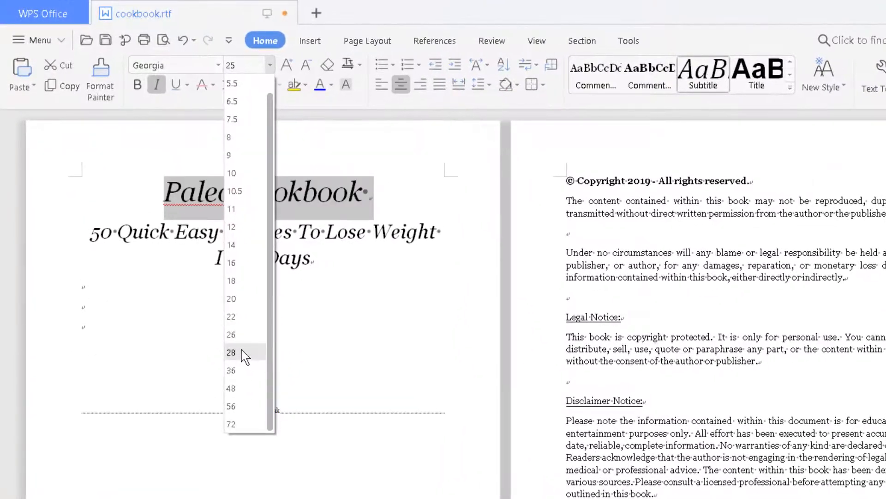
left_click(231, 388)
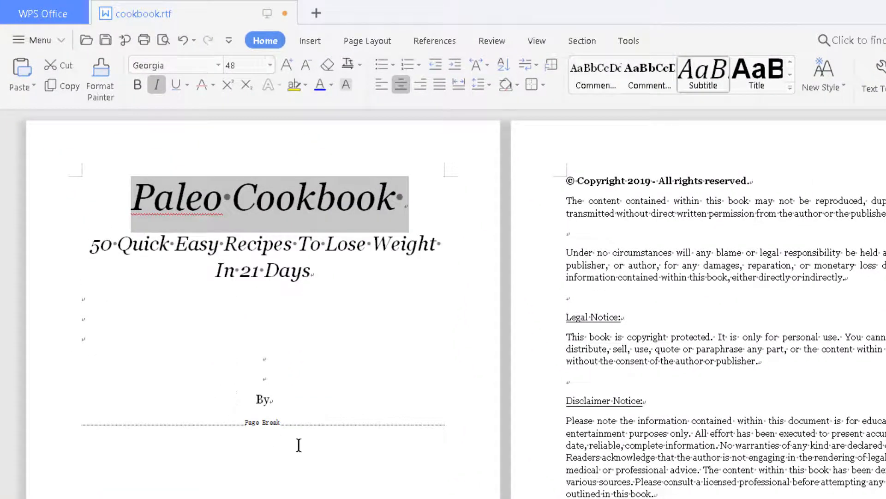
Remove italics from the title and subtitle
left_click(157, 84)
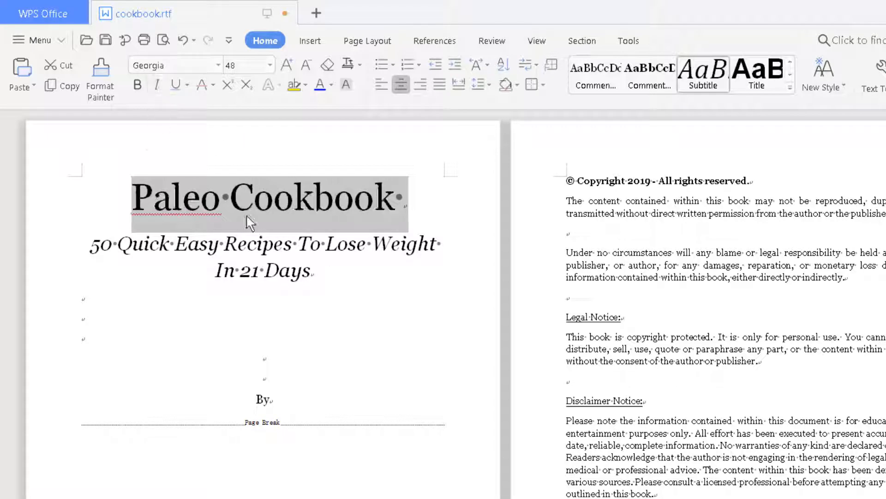
left_click_drag(337, 280, 1, 208)
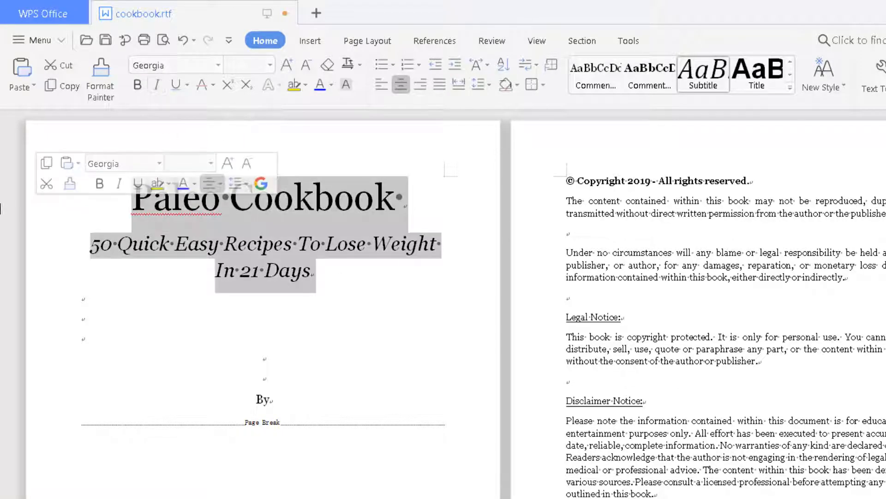
left_click(157, 88)
left_click(161, 91)
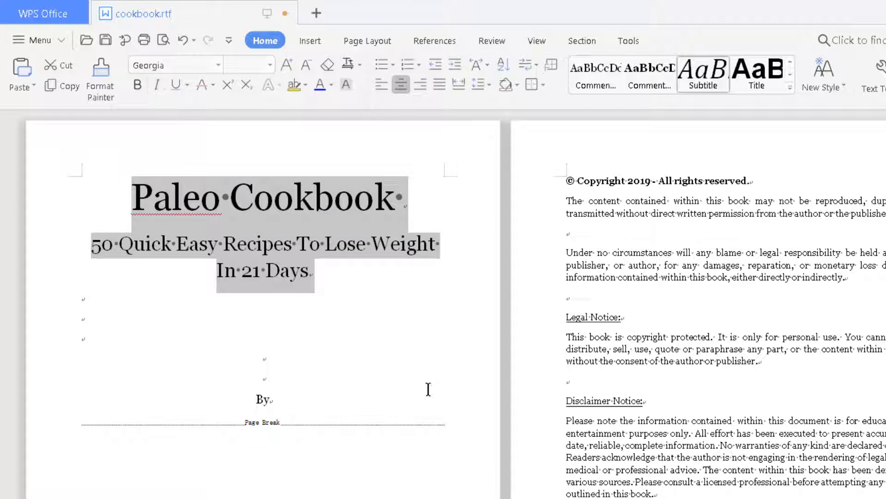
left_click(240, 309)
Make the Paleo Cookbook title bold and add a blank line below it
left_click_drag(404, 203, 222, 204)
left_click_drag(134, 203, 487, 204)
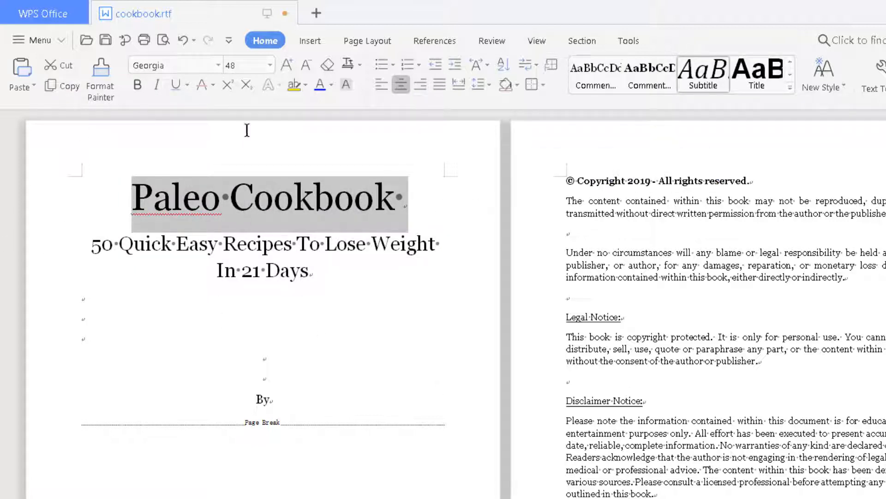
left_click(138, 85)
left_click(197, 297)
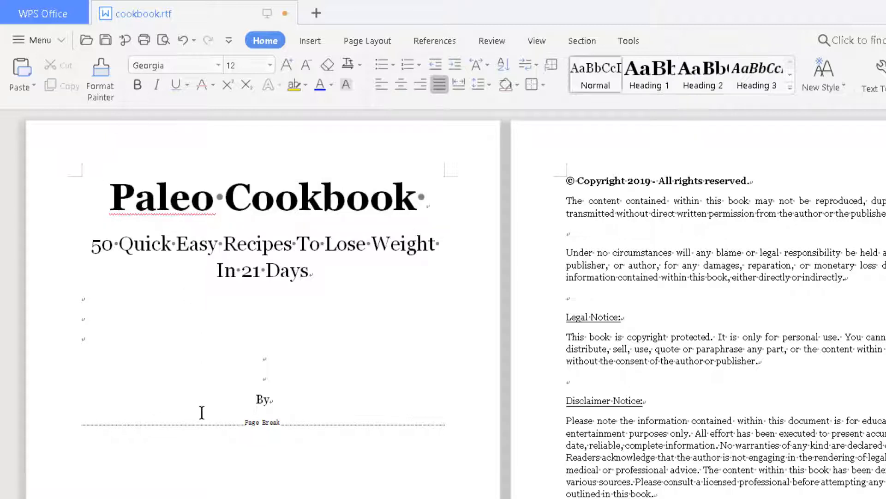
left_click(441, 210)
key("Return")
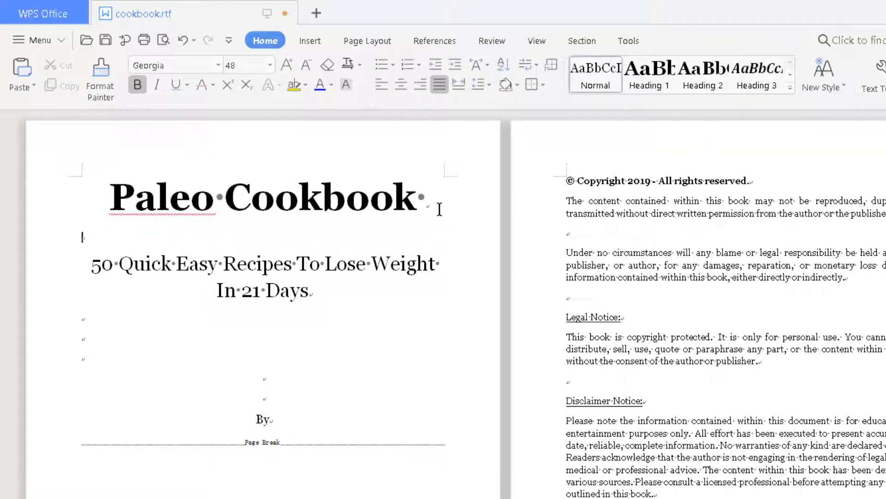
left_click(440, 209)
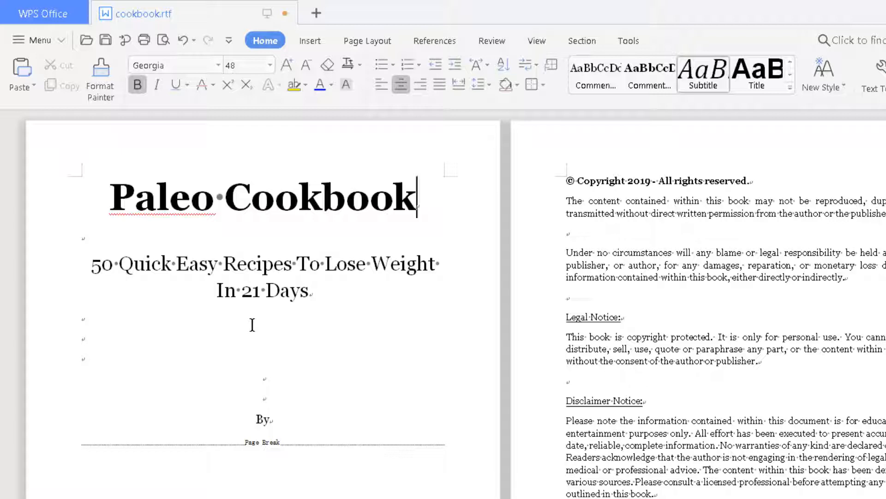
Type the author's name after 'By' and set the byline to 22 pt
left_click(302, 432)
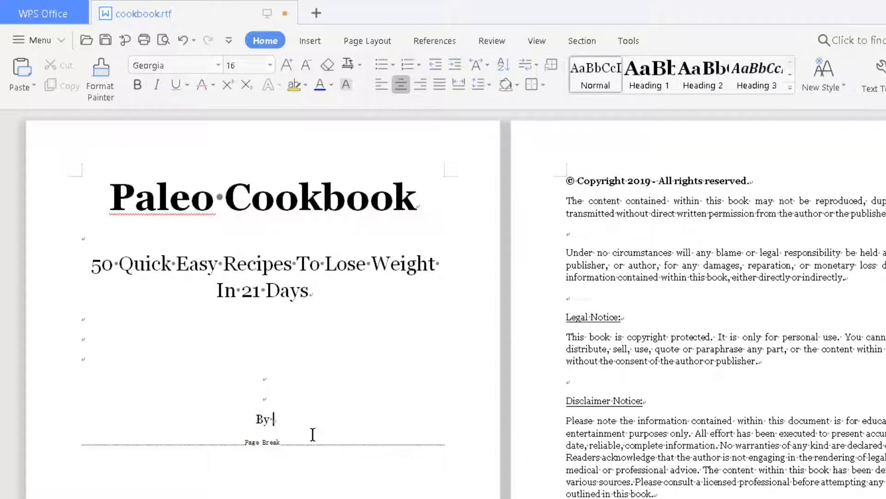
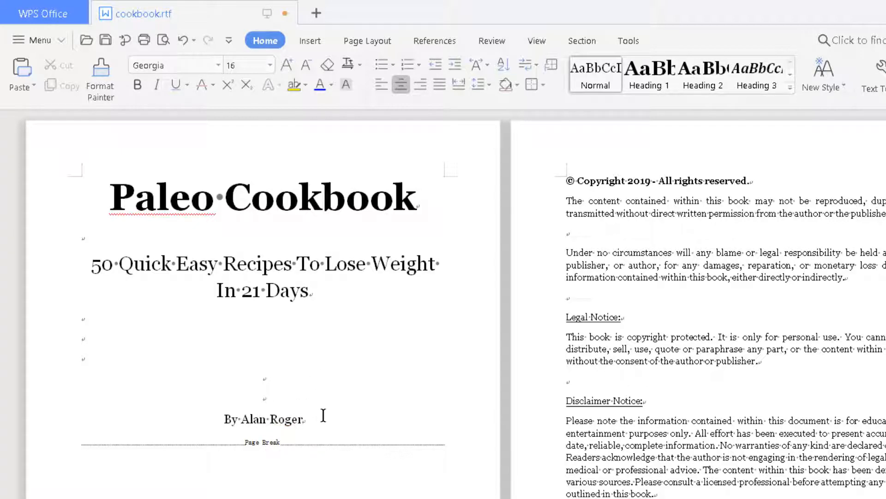
left_click_drag(323, 415, 200, 423)
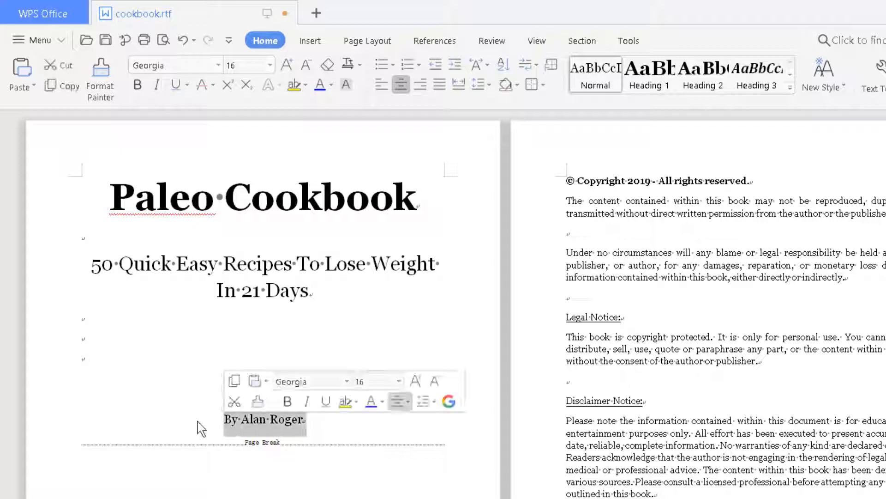
left_click(269, 66)
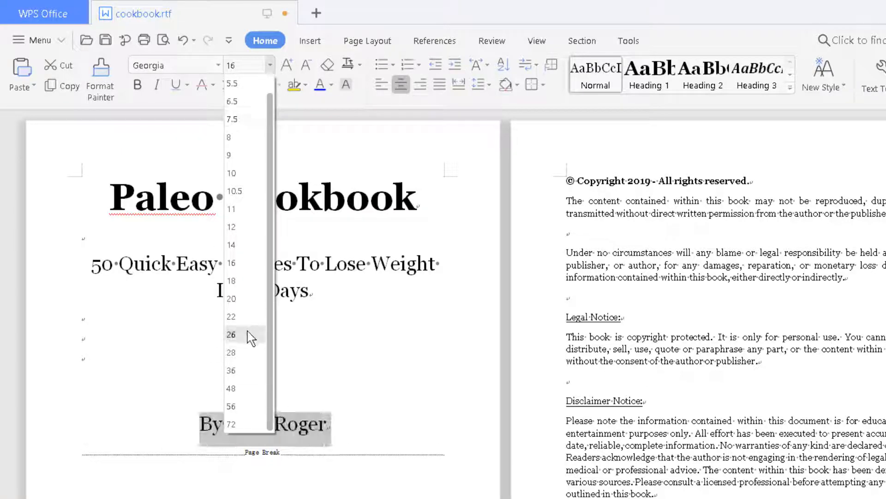
left_click_drag(373, 273, 381, 272)
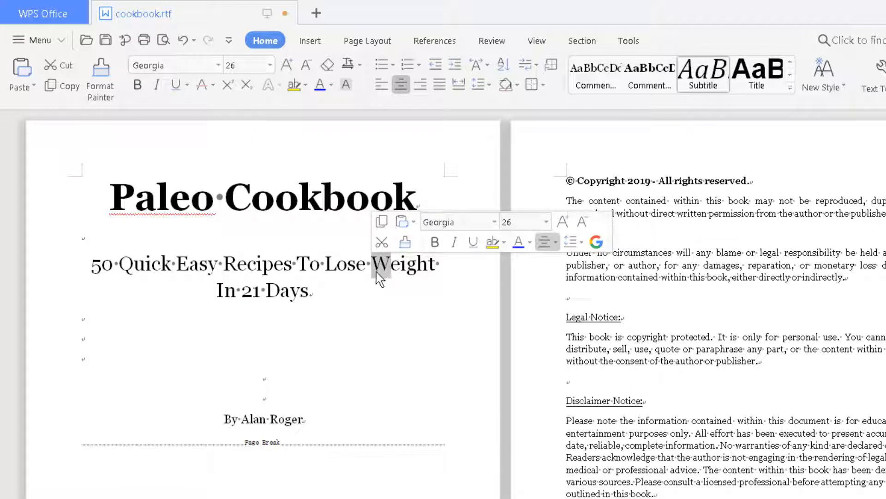
left_click_drag(317, 418, 138, 421)
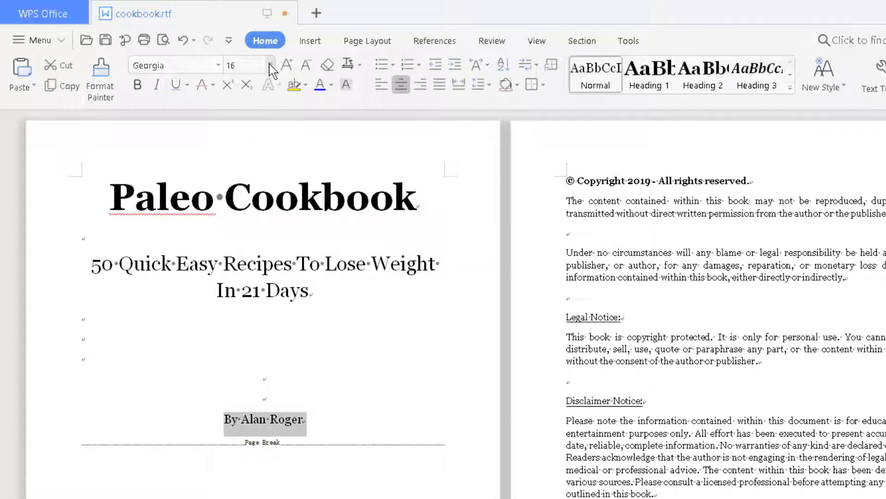
left_click(270, 66)
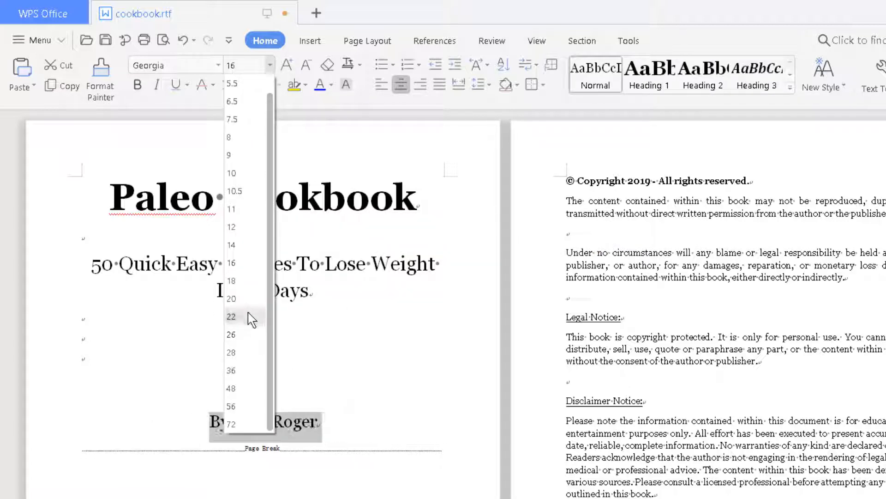
left_click(249, 317)
left_click(353, 416)
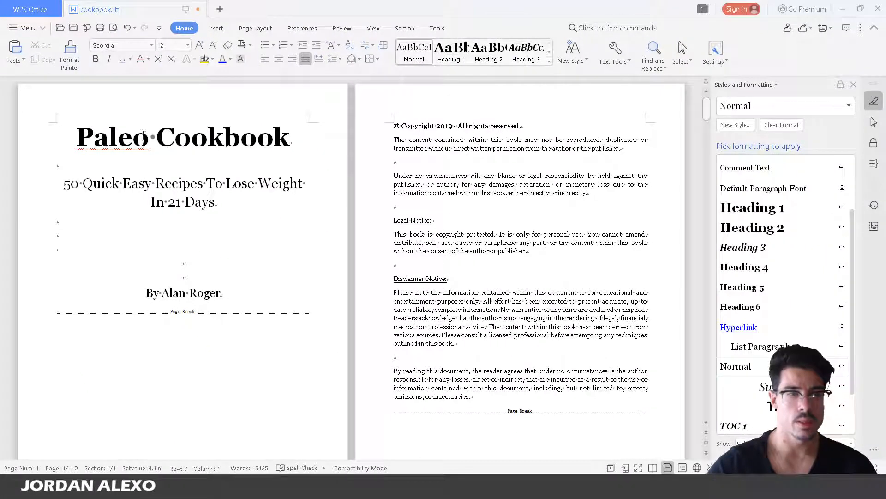
left_click(145, 136)
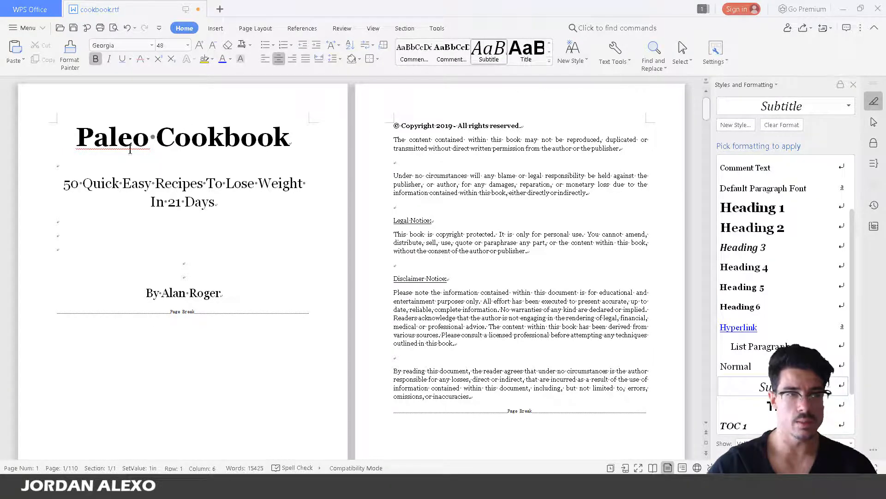
Remove the page break after the byline and left-align the copyright notice on its own line
left_click(170, 181)
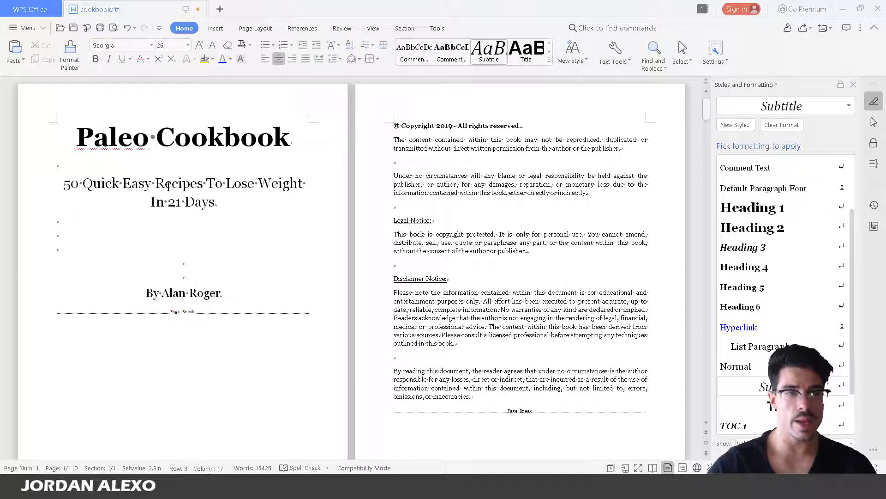
left_click_drag(218, 204, 36, 176)
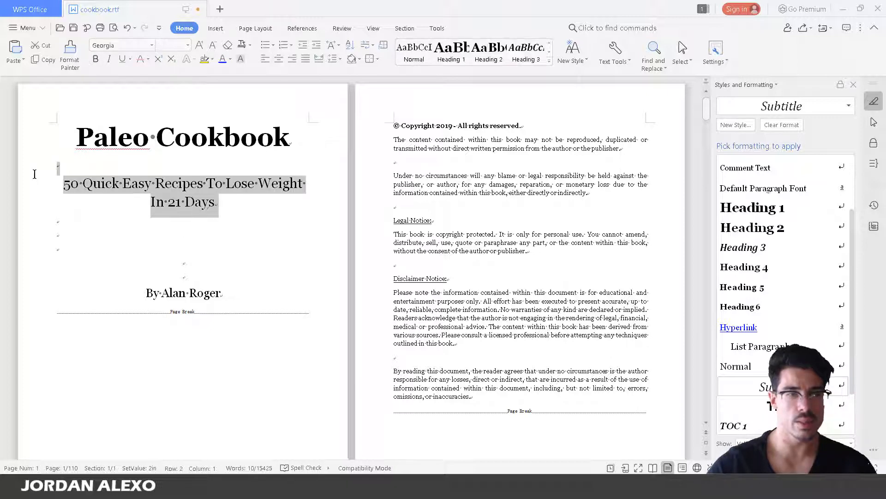
left_click(154, 283)
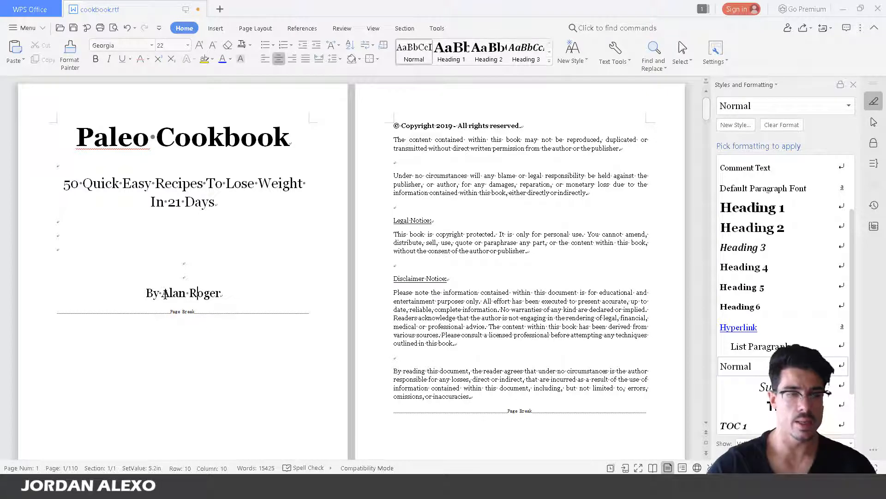
left_click(231, 295)
scroll(231, 254, "down", 1)
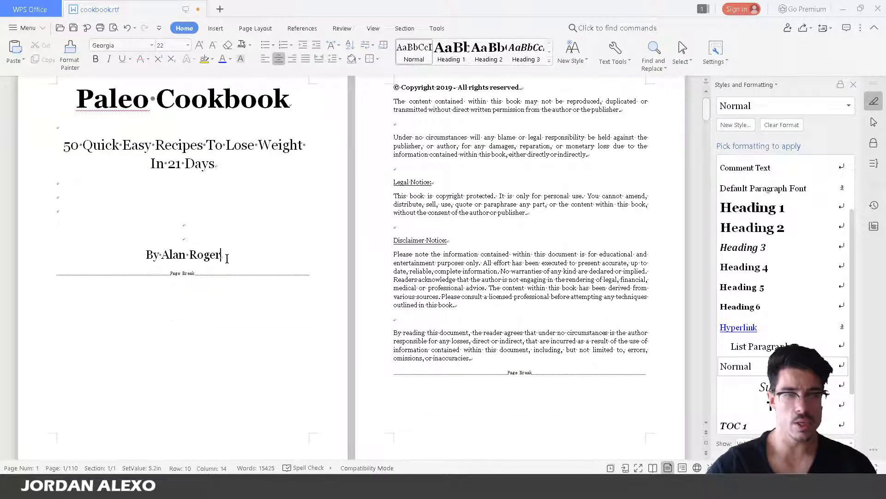
key("Delete")
key("Delete")
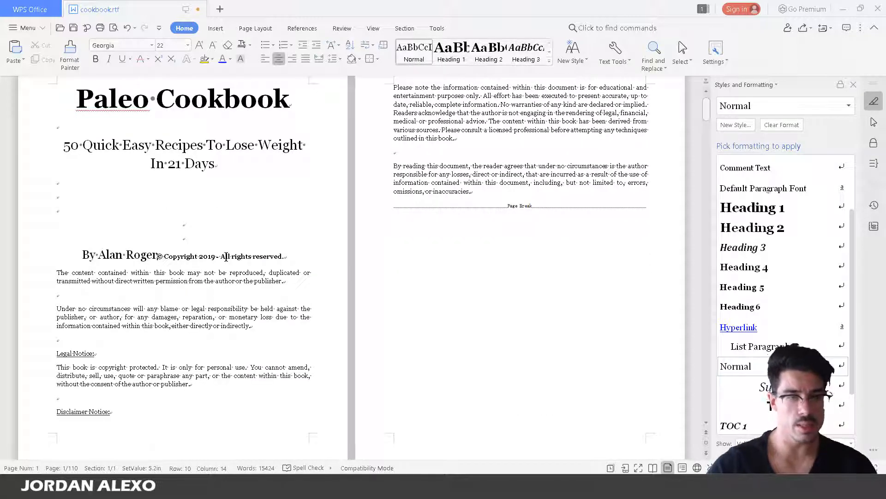
key("Return")
key("Return")
key("Return")
key("Return")
key("Return")
key("Return")
key("Return")
key("Return")
key("Return")
key("Return")
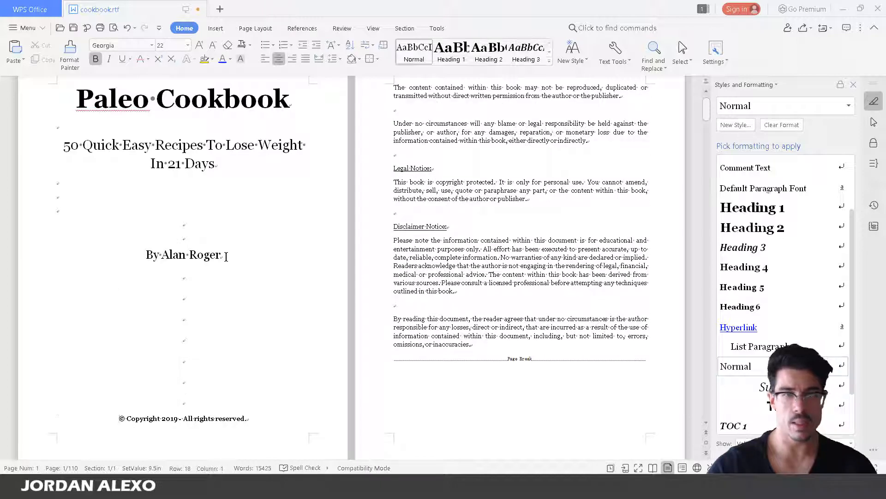
scroll(516, 450, "up", 1)
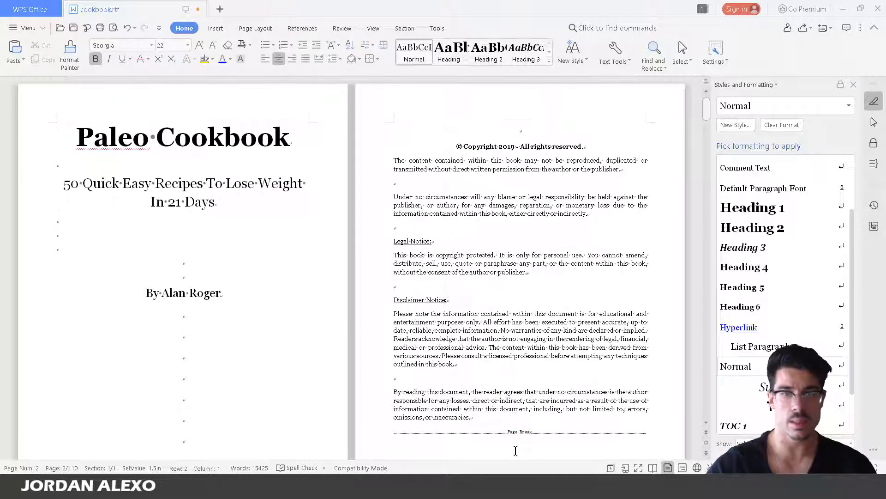
key("ctrl+l")
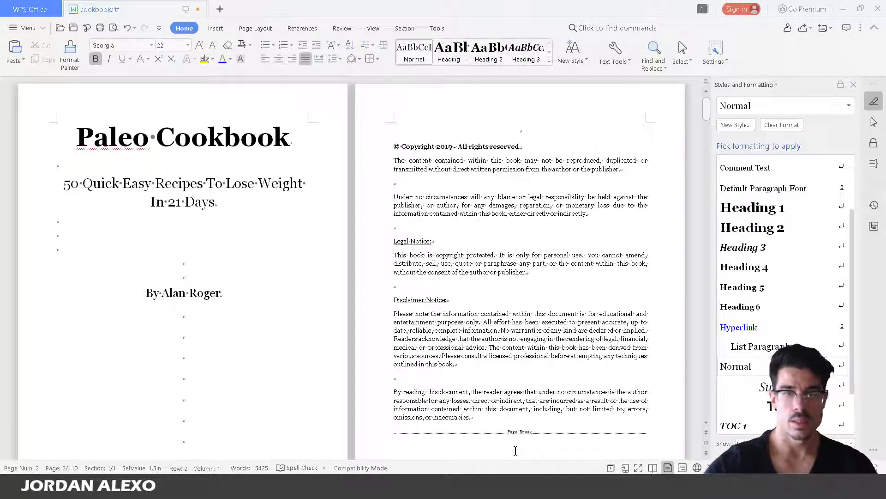
Delete the blank line above the copyright notice
left_click(541, 130)
key("Delete")
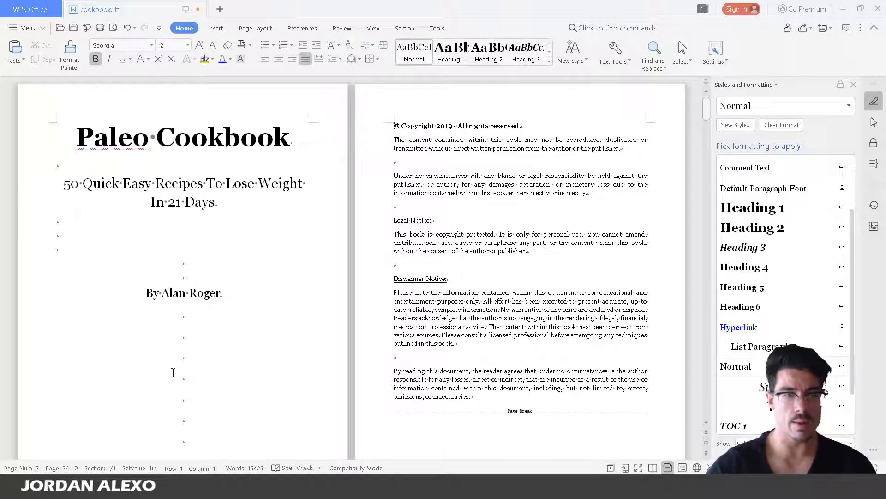
left_click(255, 293)
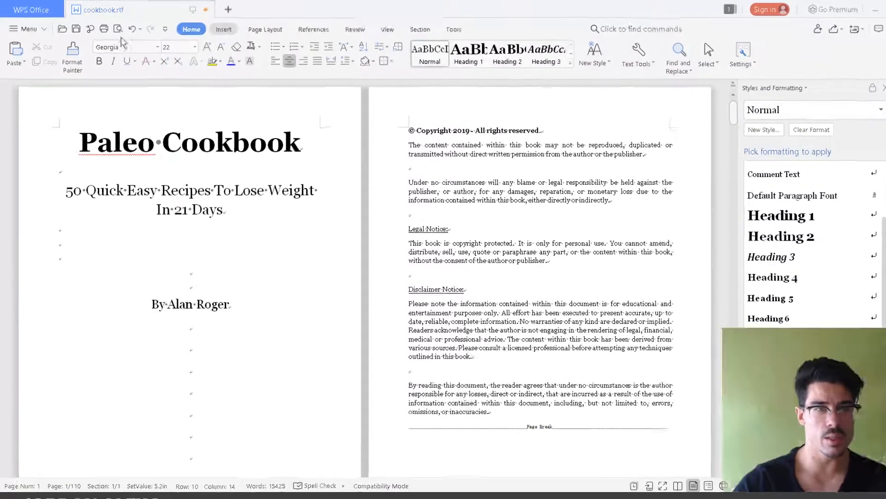
Insert a page break after the author byline
left_click(224, 28)
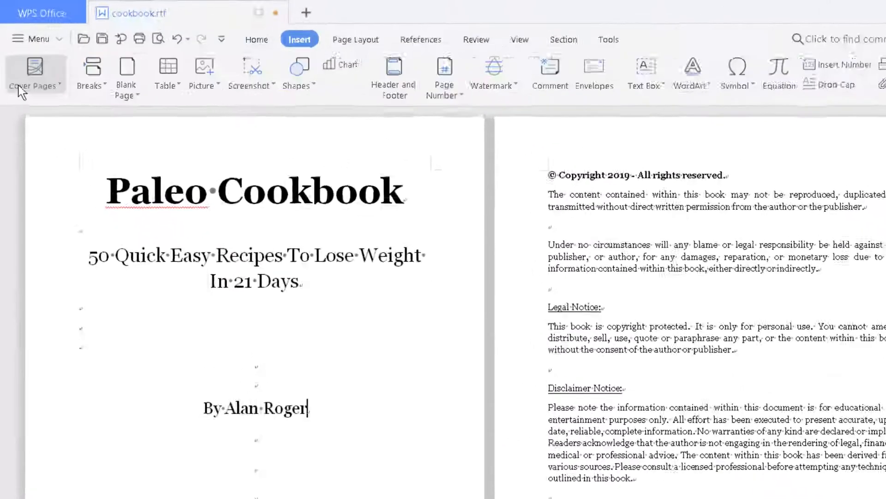
left_click(16, 64)
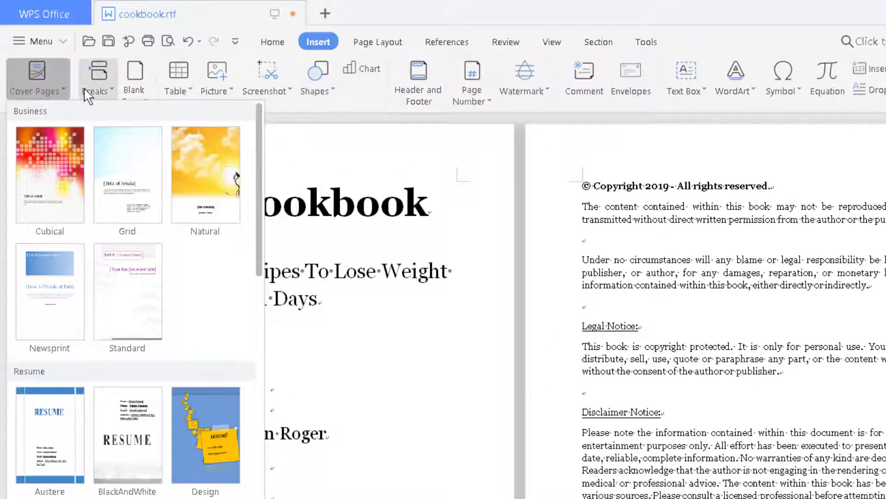
left_click(101, 87)
left_click(107, 114)
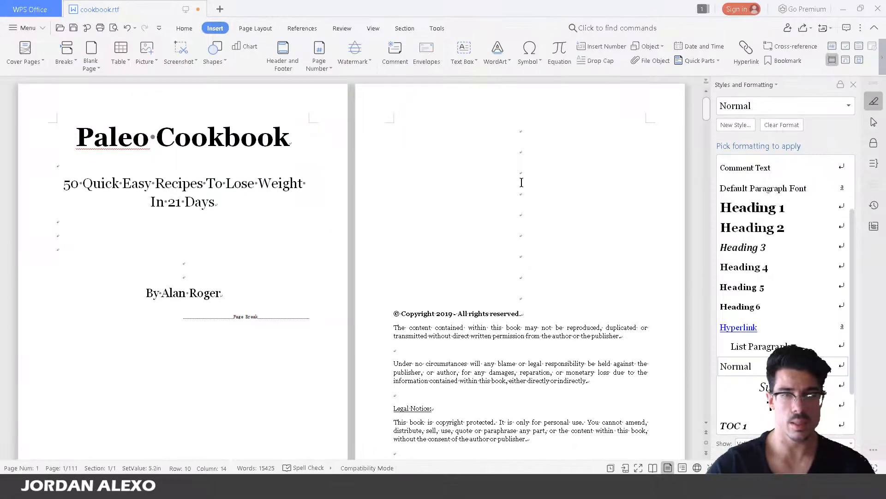
Delete the empty lines at the top of page 2 and left-align the copyright line
left_click(535, 133)
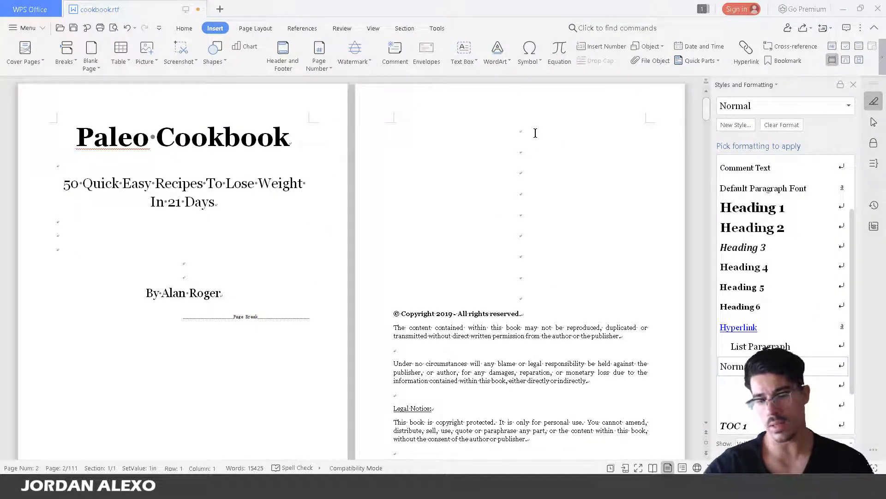
key("Delete")
key("Delete")
key("Delete")
key("Delete")
key("Delete")
key("Delete")
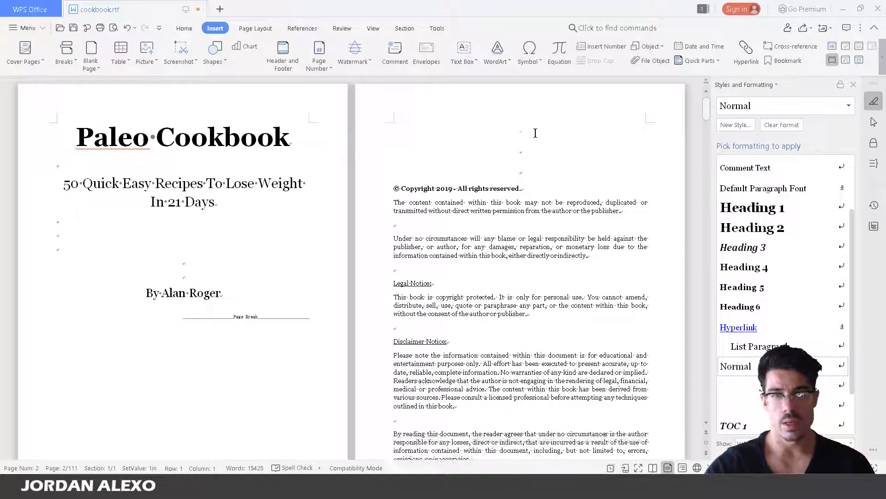
key("Delete")
key("Delete")
key("Delete")
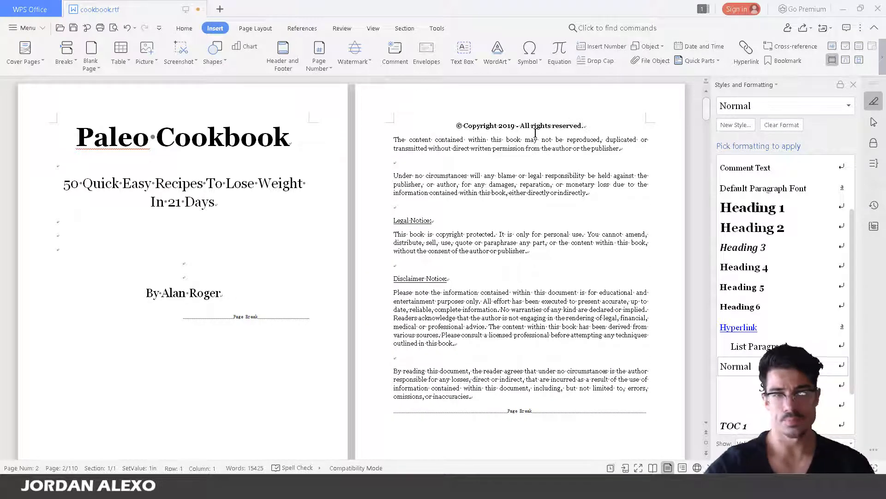
key("ctrl+l")
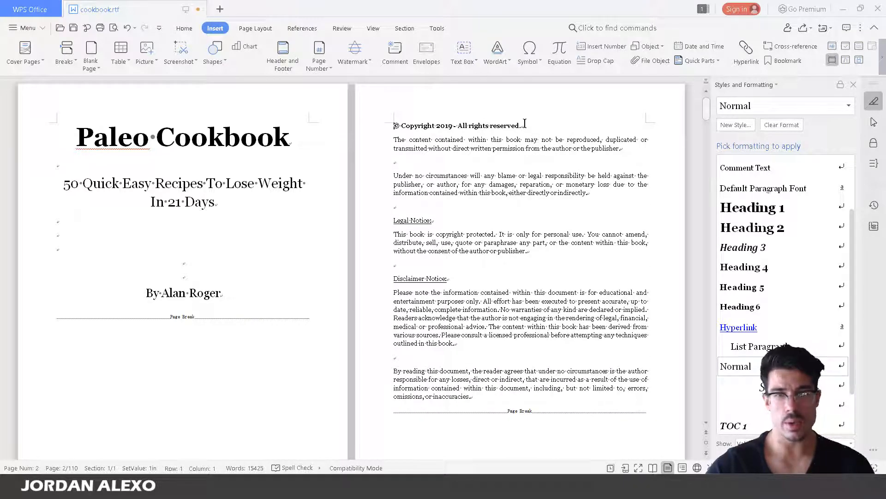
left_click(525, 124)
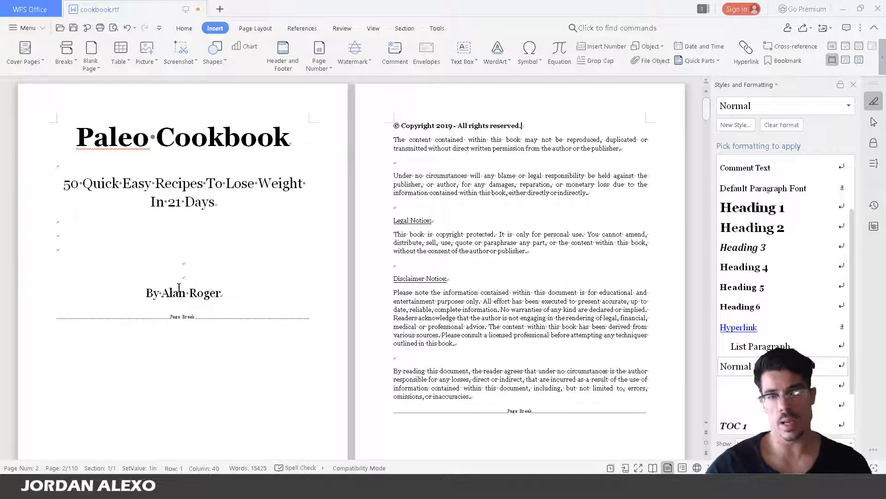
Select only the copyright line and set its font size to 14 pt
left_click_drag(394, 125, 533, 126)
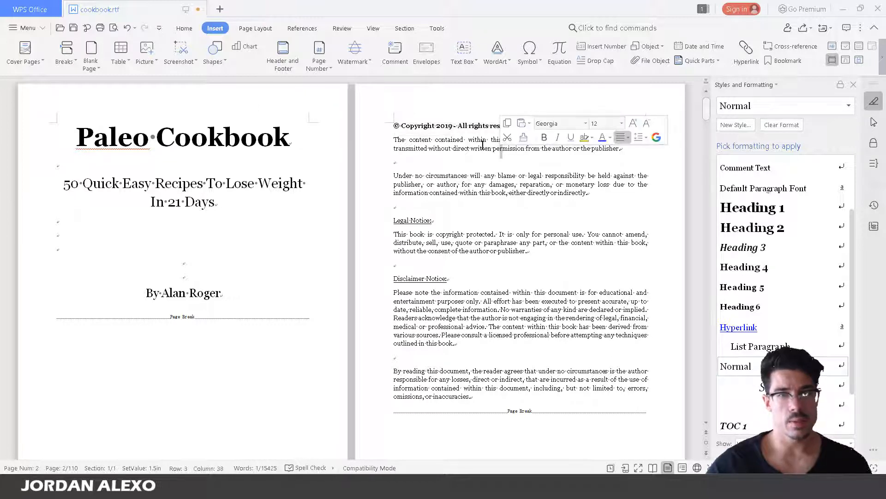
left_click(428, 128)
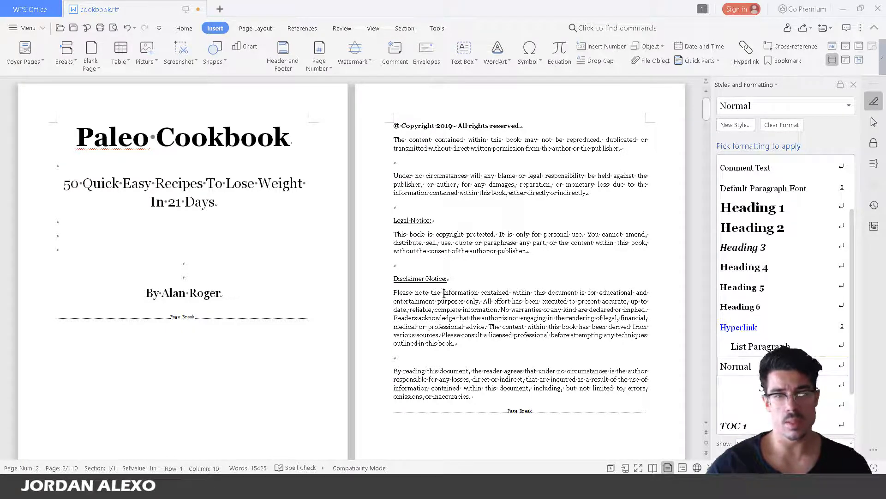
left_click(392, 124)
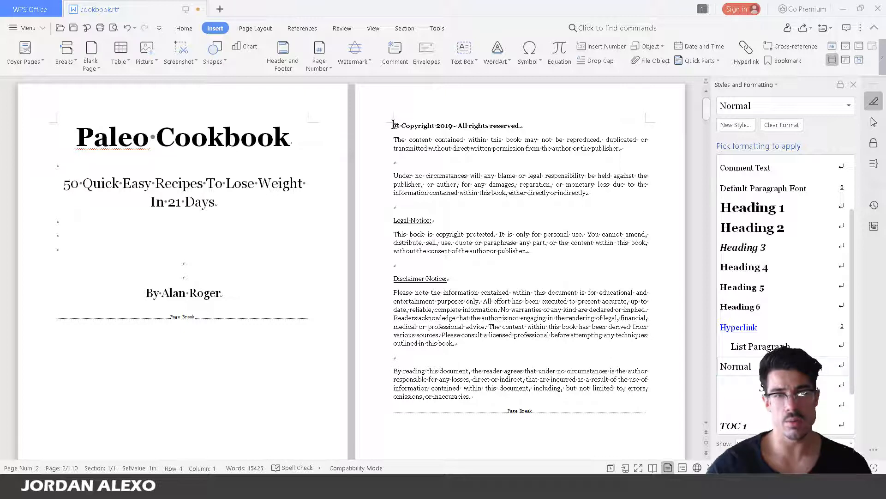
left_click_drag(392, 125, 328, 124)
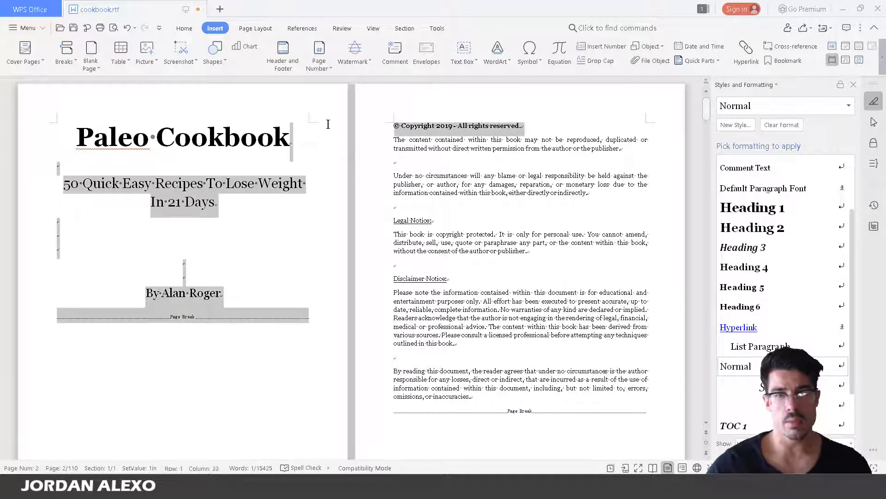
left_click(600, 103)
left_click_drag(554, 123, 394, 123)
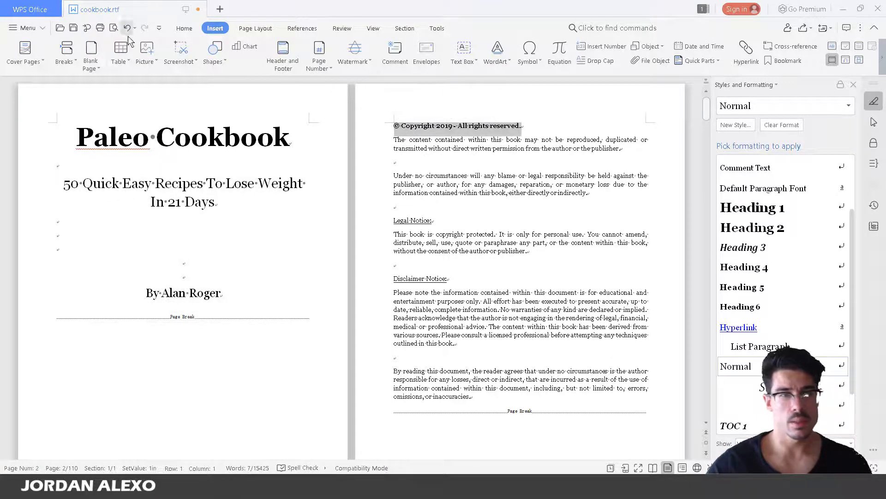
left_click(185, 28)
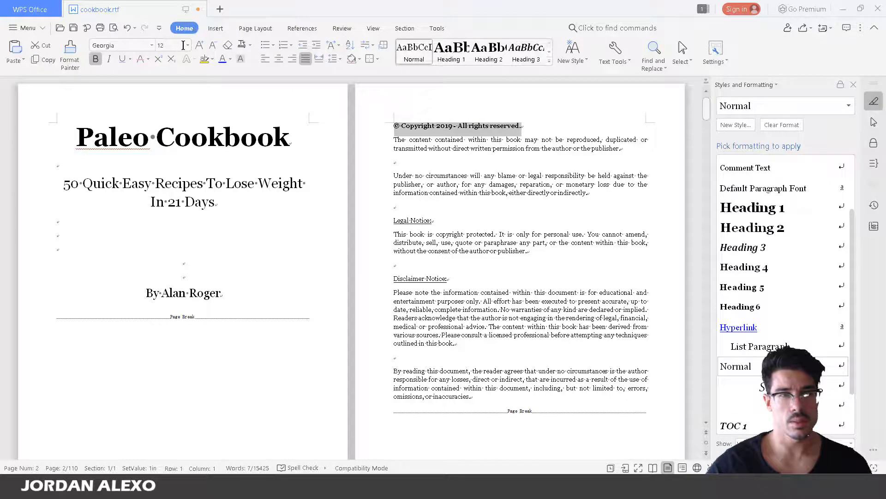
left_click(187, 45)
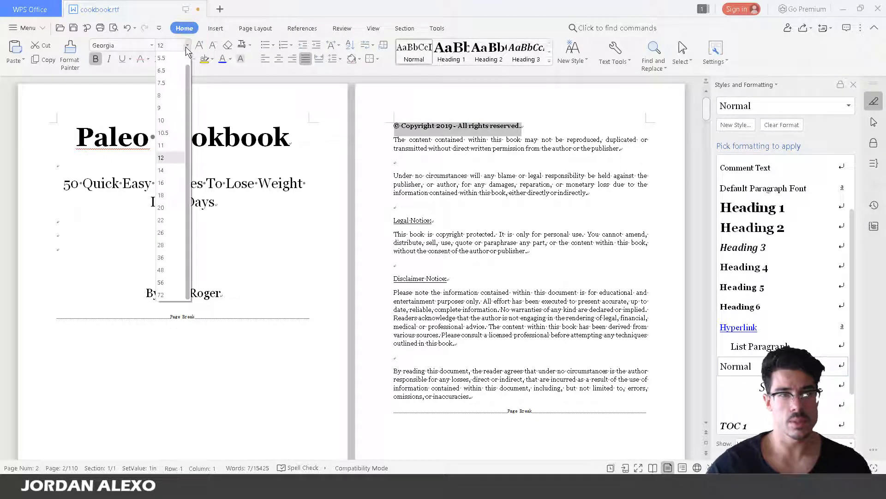
left_click(179, 170)
left_click(587, 214)
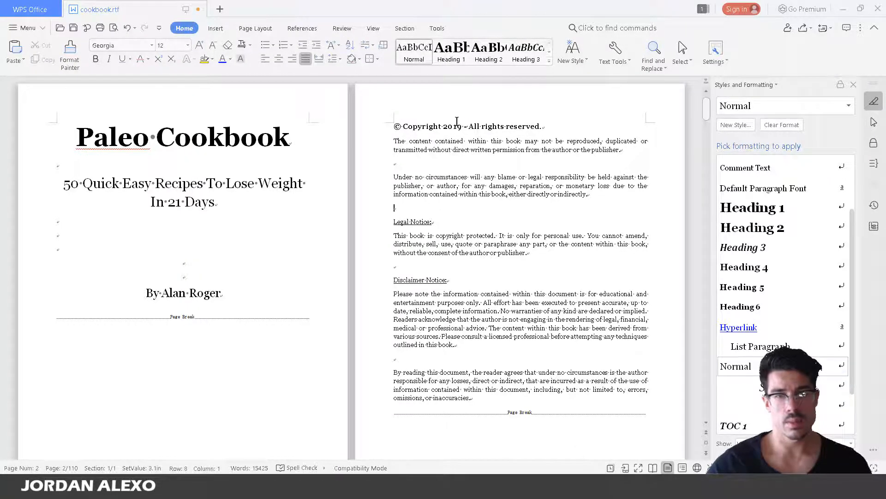
scroll(476, 90, "down", 1)
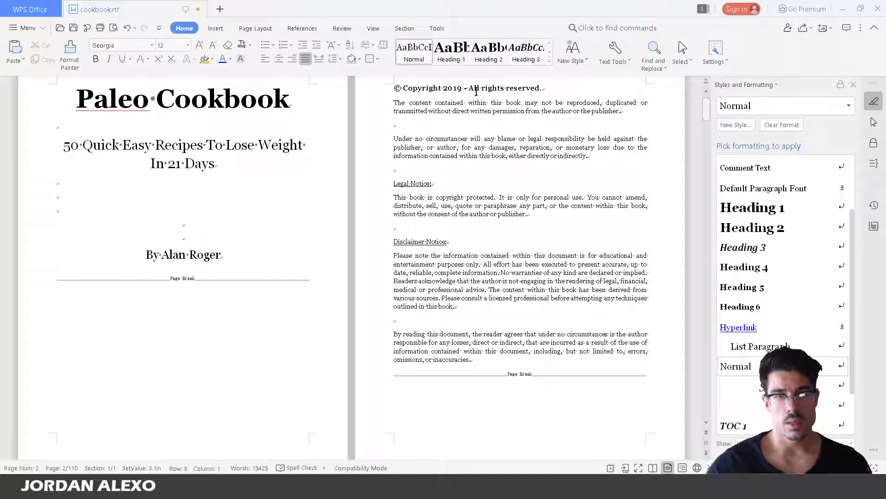
scroll(476, 91, "down", 7)
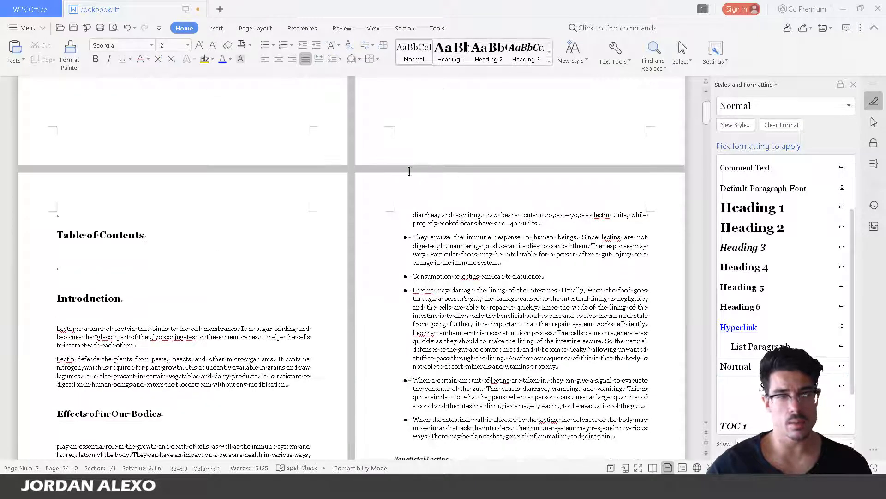
Remove the empty line above Table of Contents on page 3
left_click(58, 267)
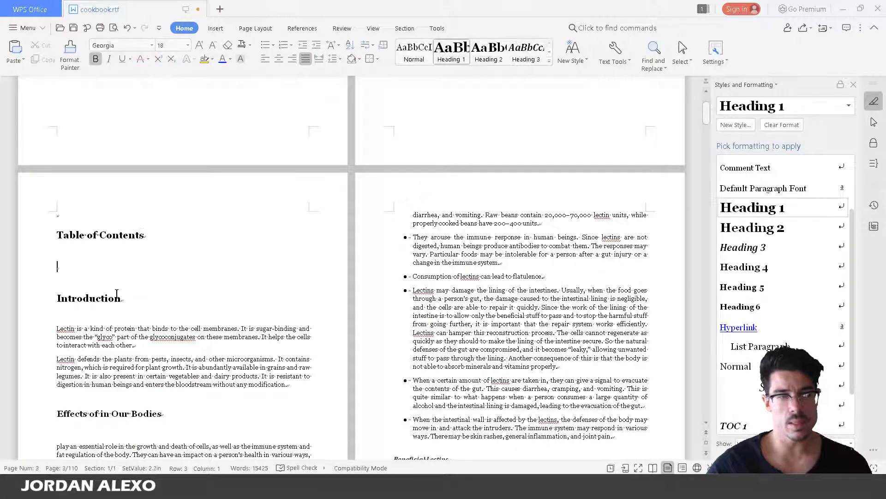
left_click(112, 219)
scroll(340, 206, "up", 4)
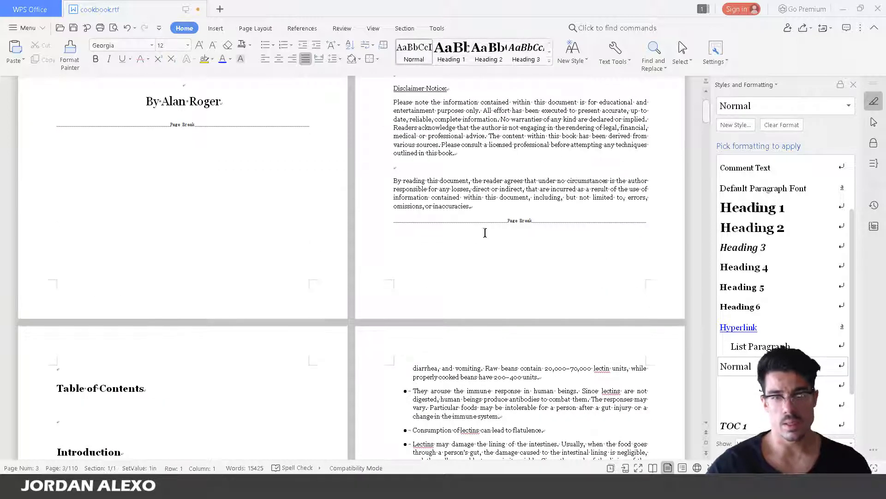
scroll(154, 329, "down", 2)
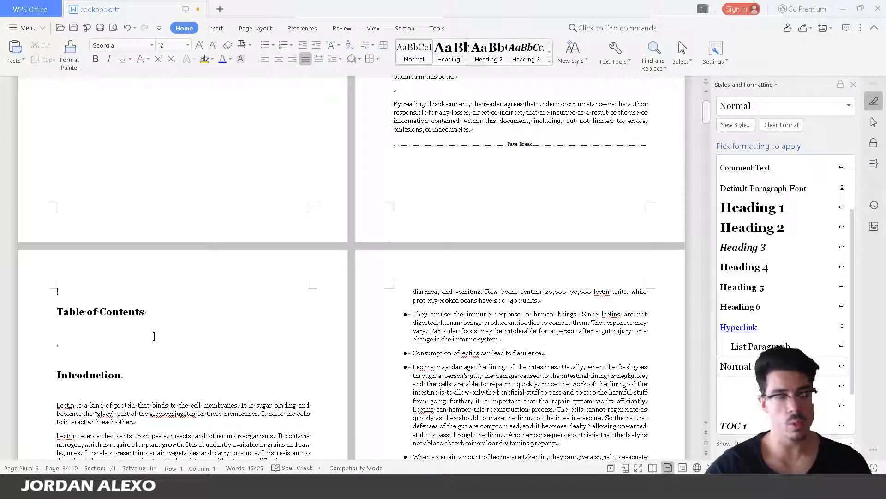
key("Delete")
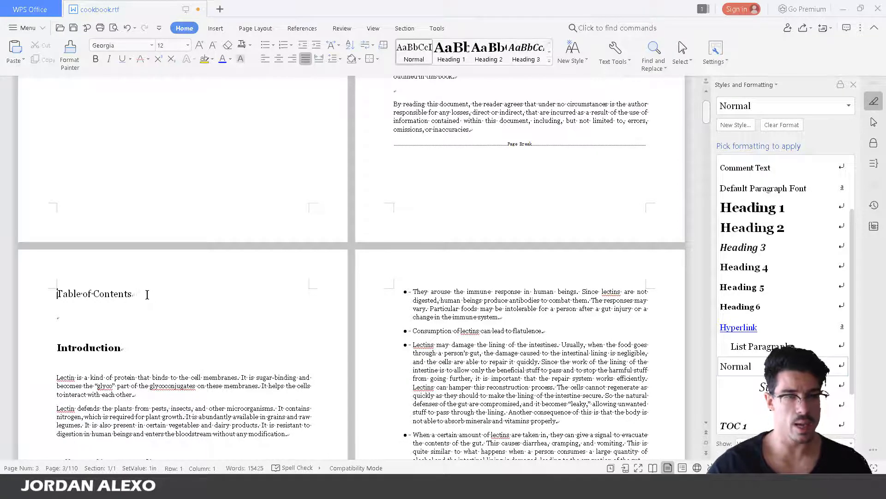
Give Table of Contents the Heading 1 style and keep a single blank line below it
left_click_drag(147, 294, 52, 295)
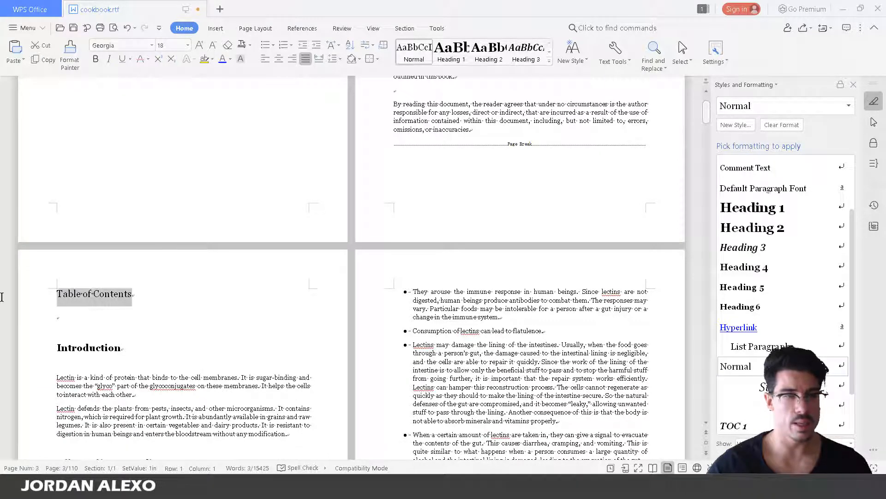
left_click(462, 56)
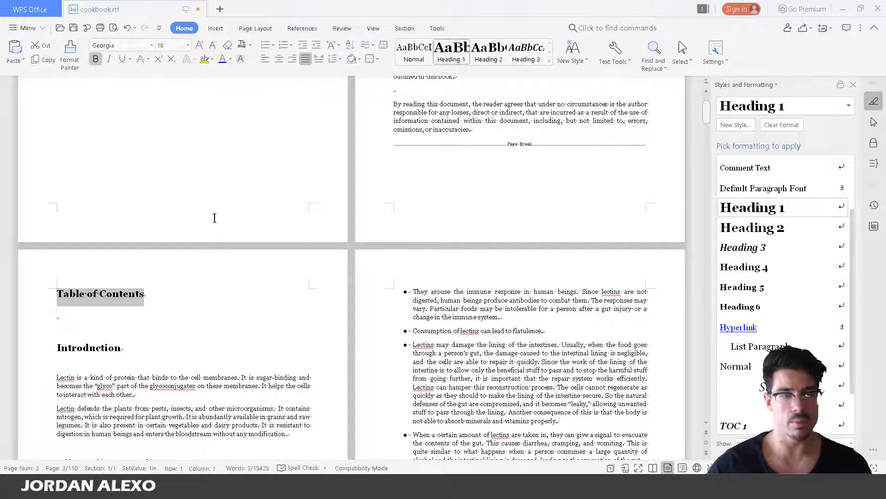
left_click(176, 294)
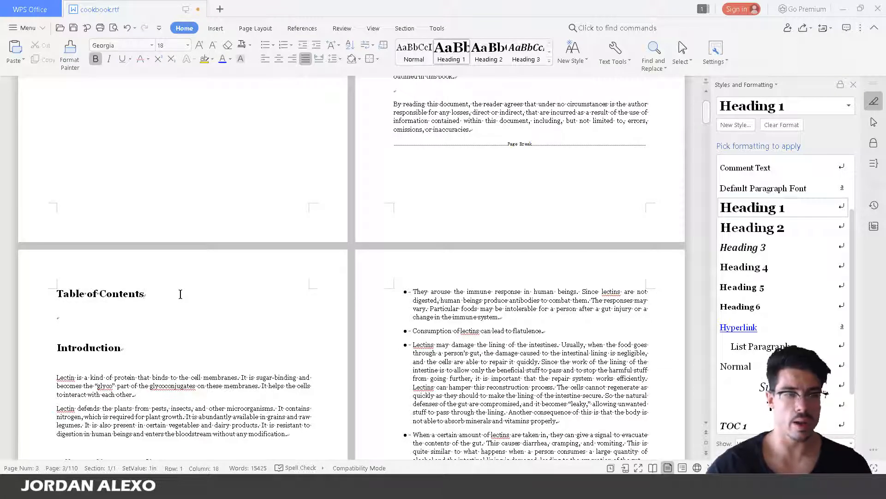
left_click(157, 318)
key("Return")
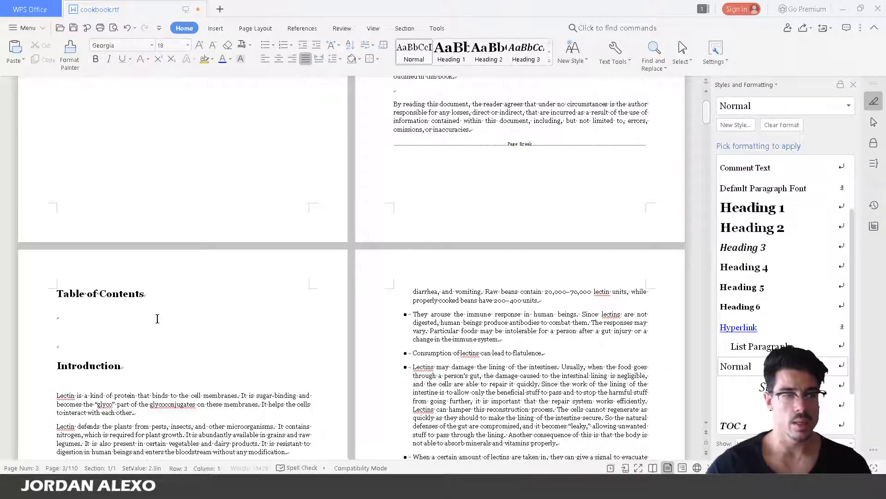
key("BackSpace")
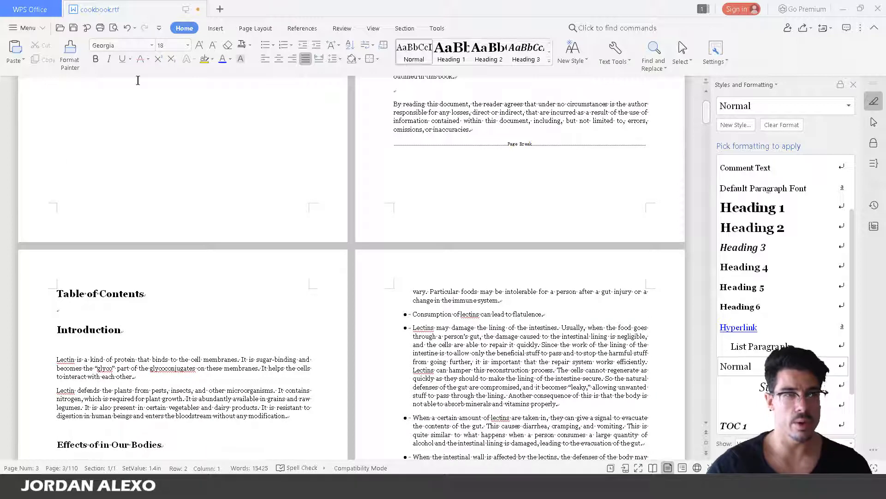
left_click(215, 28)
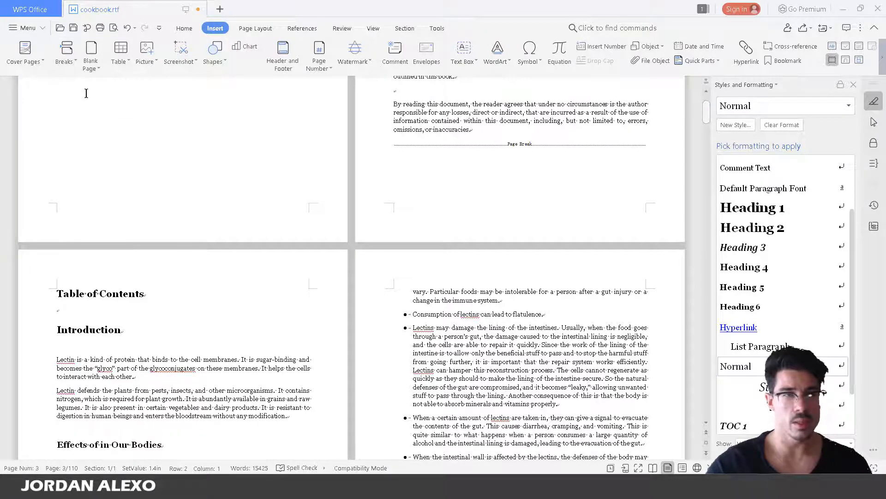
Insert a page break after Table of Contents and delete the empty line above Introduction
left_click(66, 51)
left_click(76, 75)
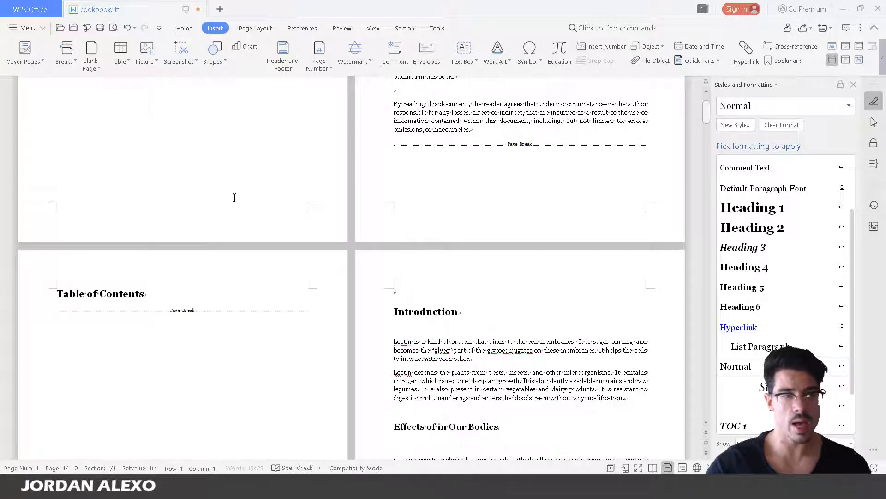
left_click(204, 285)
key("Return")
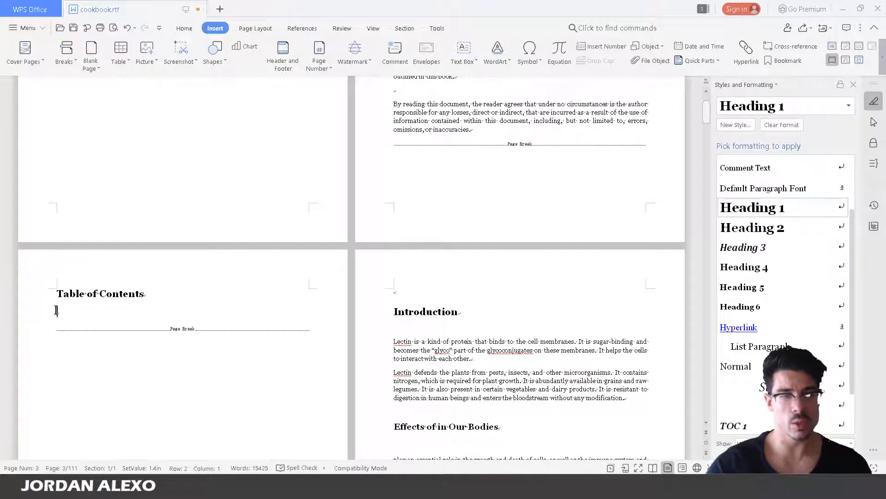
left_click(402, 296)
key("Delete")
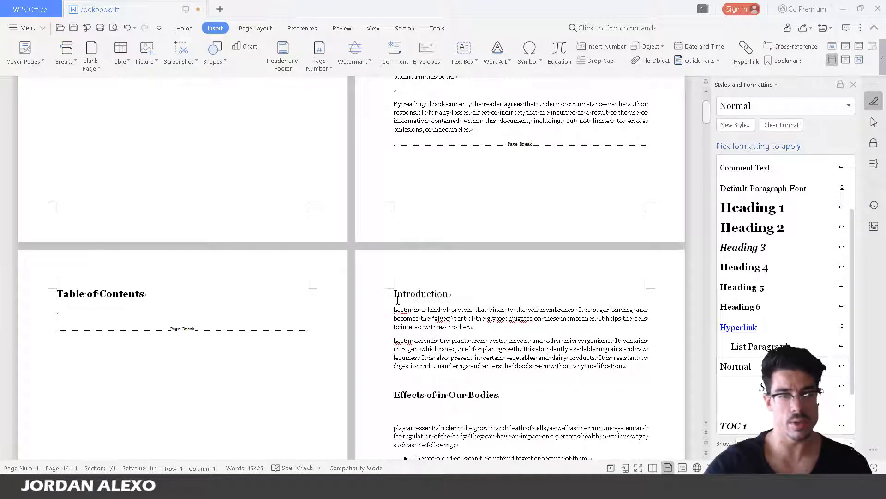
Apply the Heading 1 style to Introduction and compare it with the following section's style
left_click(372, 294)
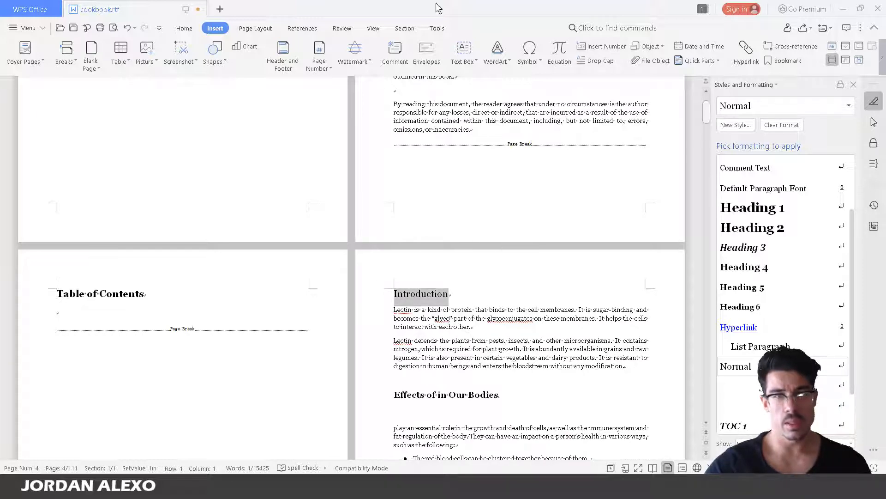
left_click(184, 28)
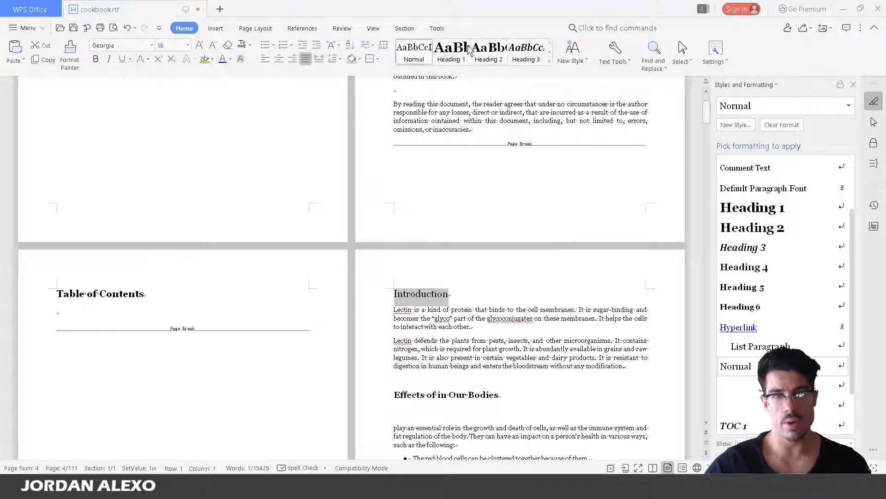
left_click(450, 52)
scroll(435, 324, "down", 5)
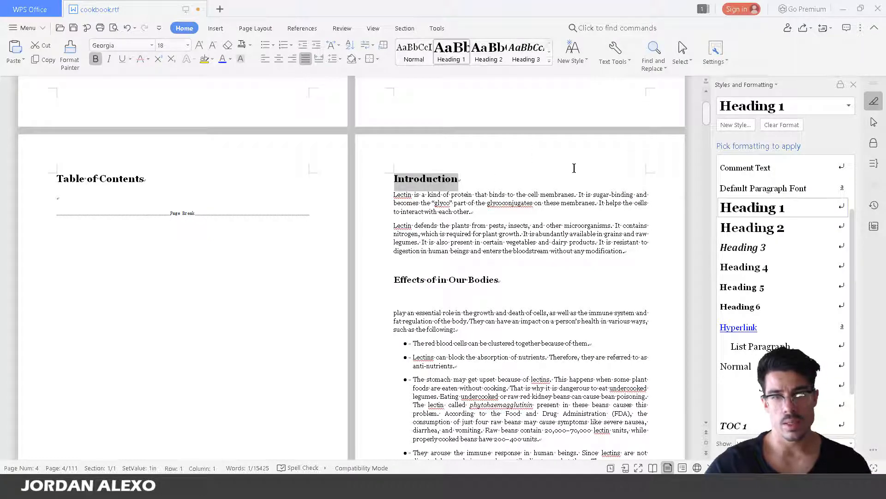
left_click(513, 211)
scroll(516, 212, "down", 5)
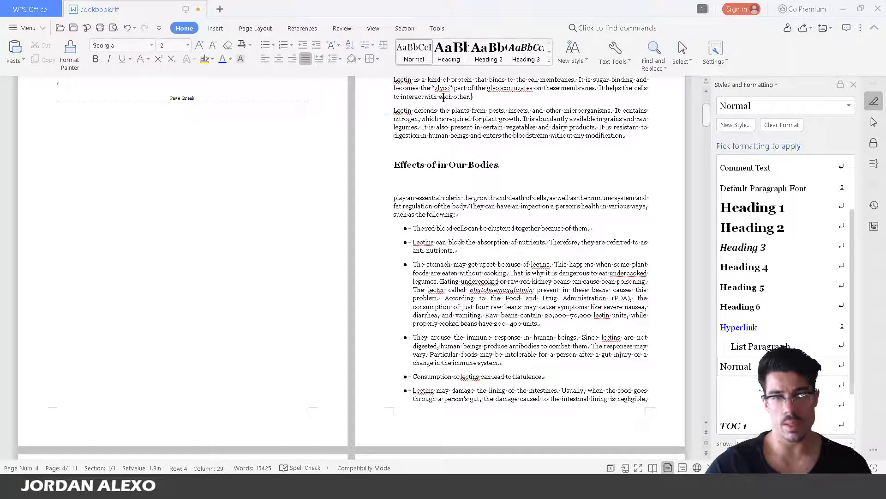
scroll(488, 178, "up", 3)
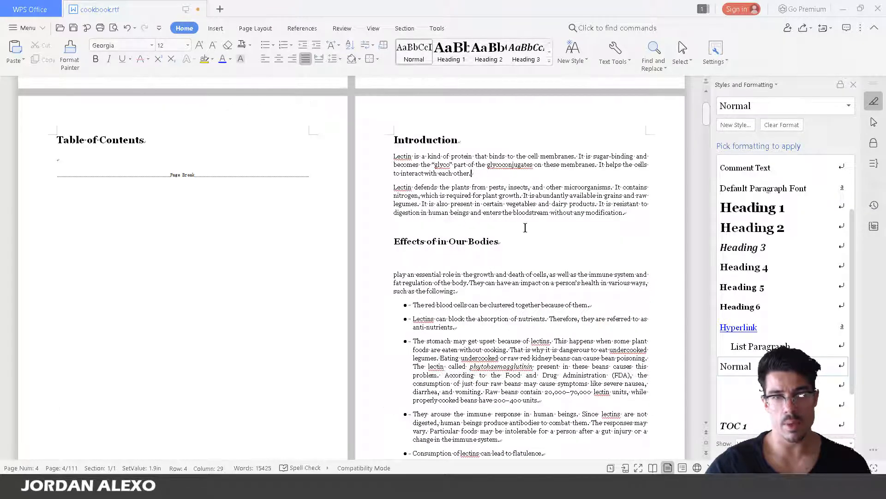
left_click(447, 255)
left_click(416, 140)
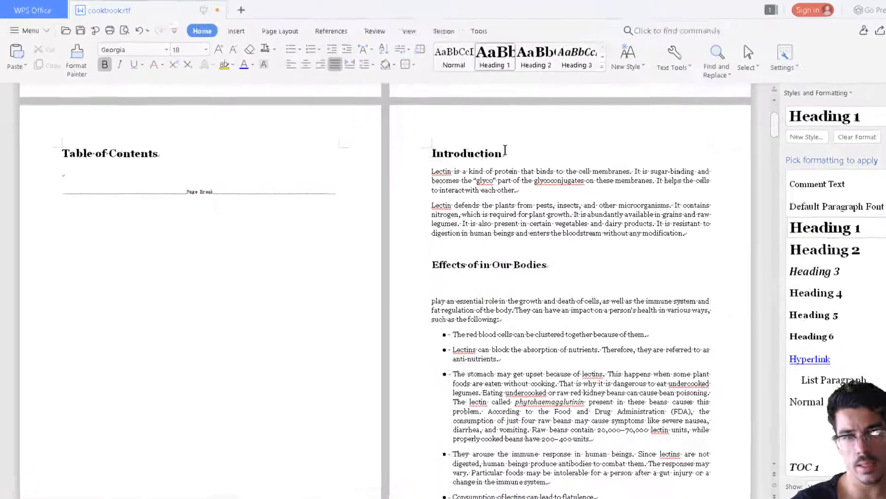
double_click(395, 146)
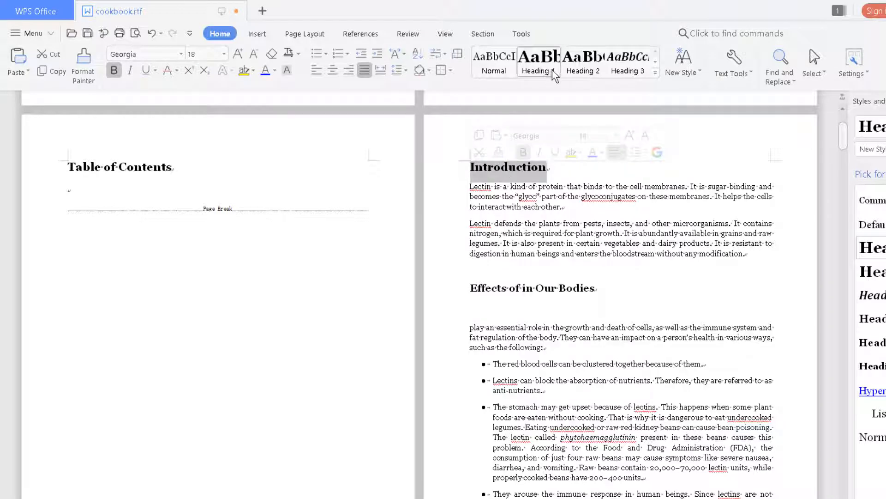
left_click(650, 282)
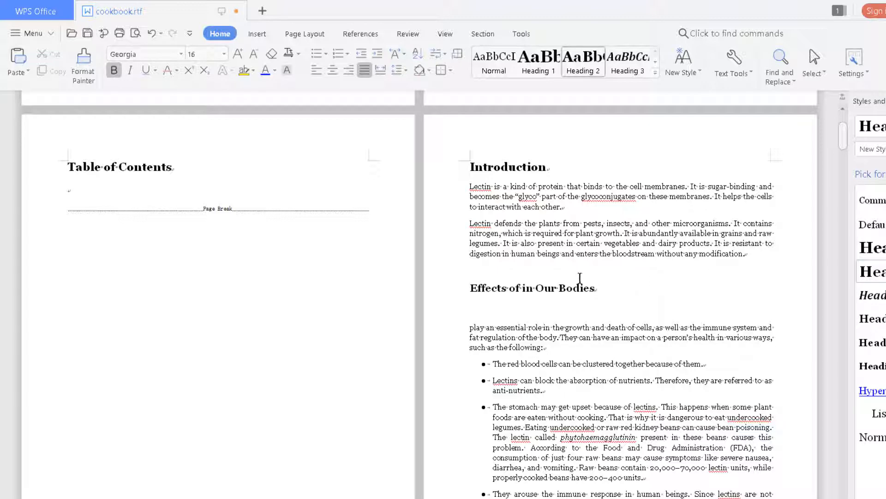
scroll(499, 282, "down", 2)
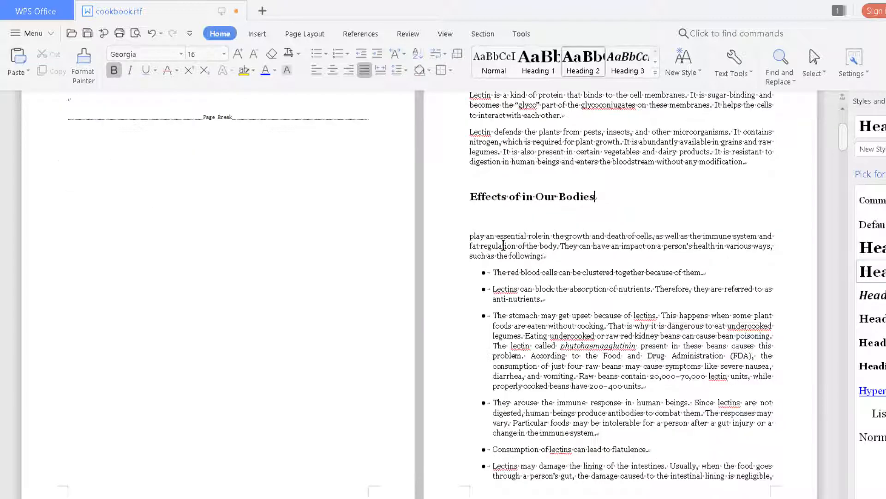
scroll(502, 266, "up", 3)
left_click(448, 345)
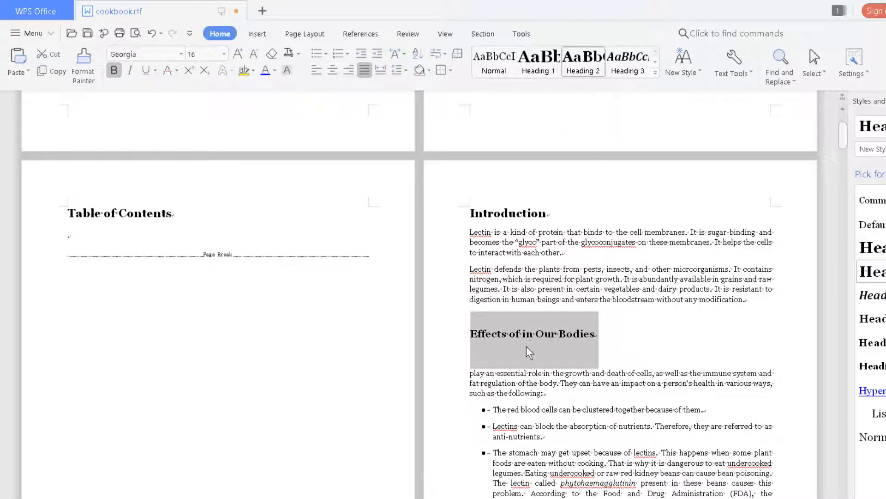
Set the Heading 2 style's paragraph line spacing to Single
right_click(588, 65)
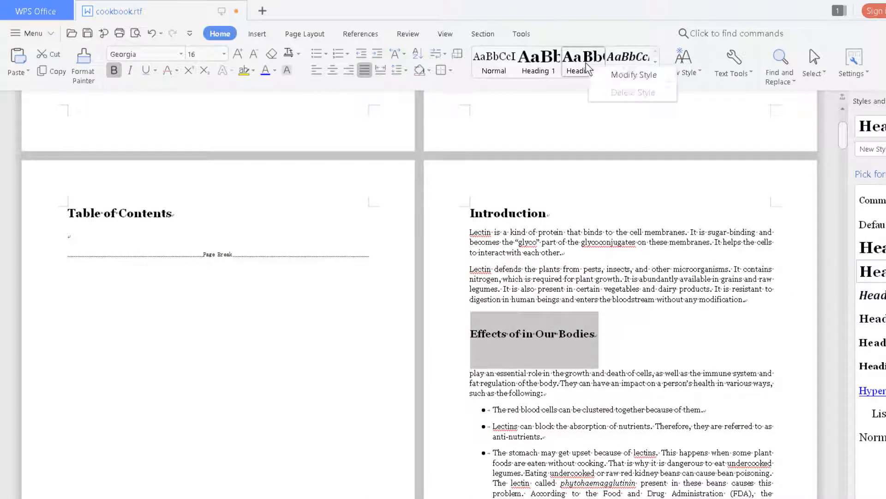
left_click(626, 81)
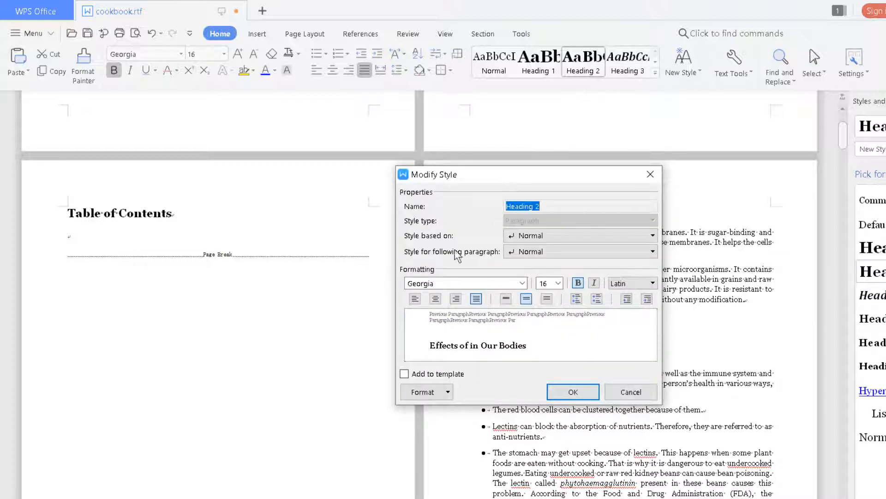
left_click(436, 391)
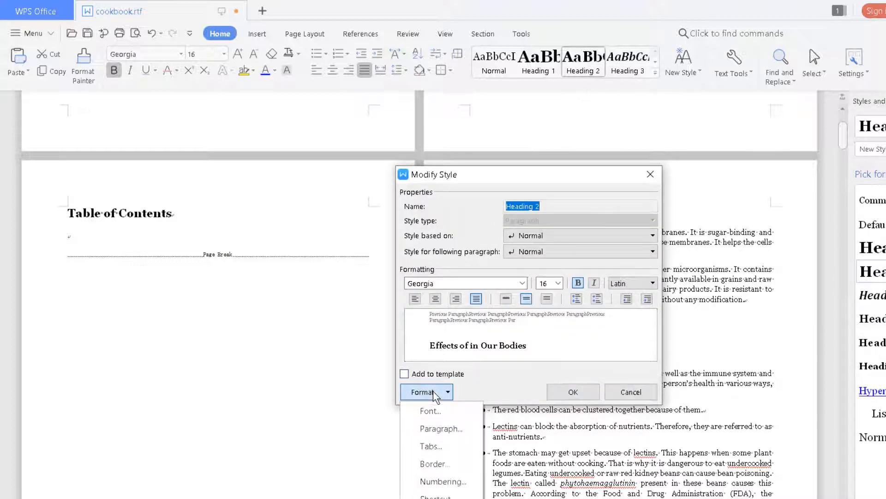
left_click(431, 425)
left_click_drag(512, 144, 263, 149)
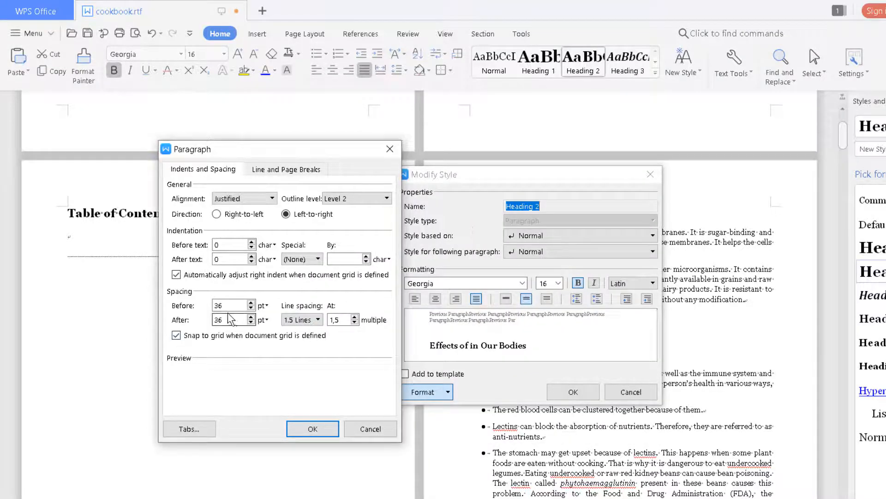
left_click(301, 319)
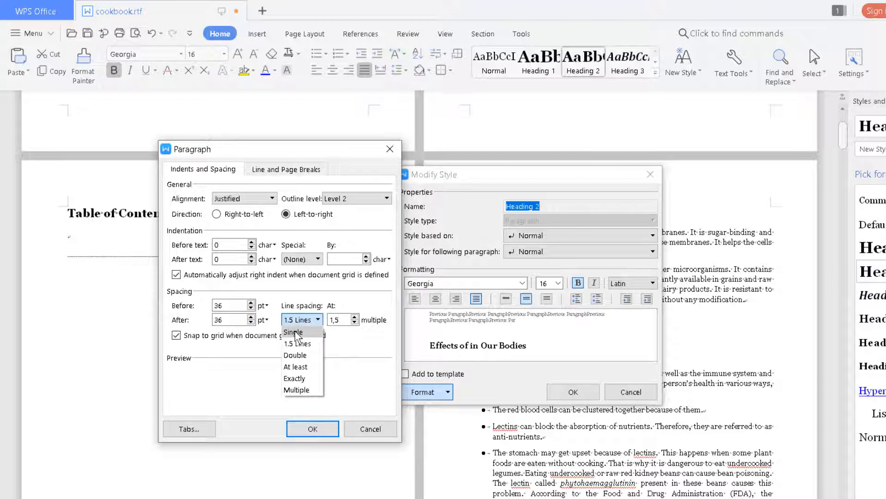
left_click(294, 332)
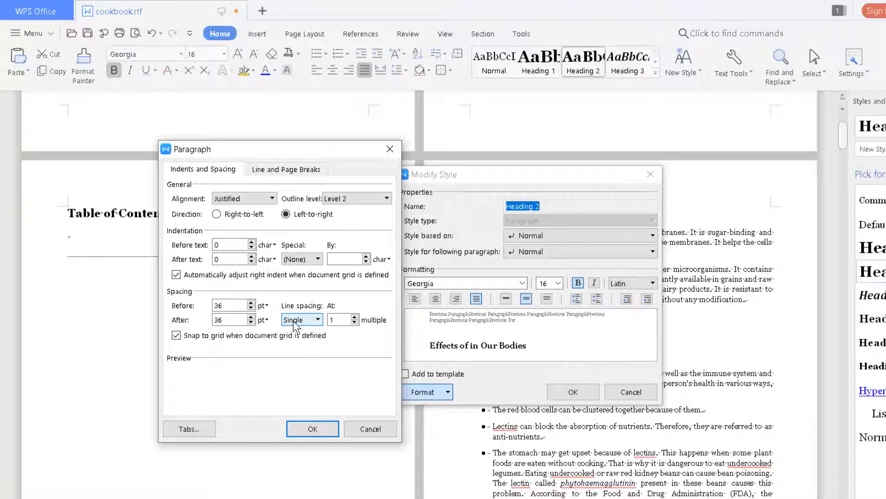
left_click(312, 429)
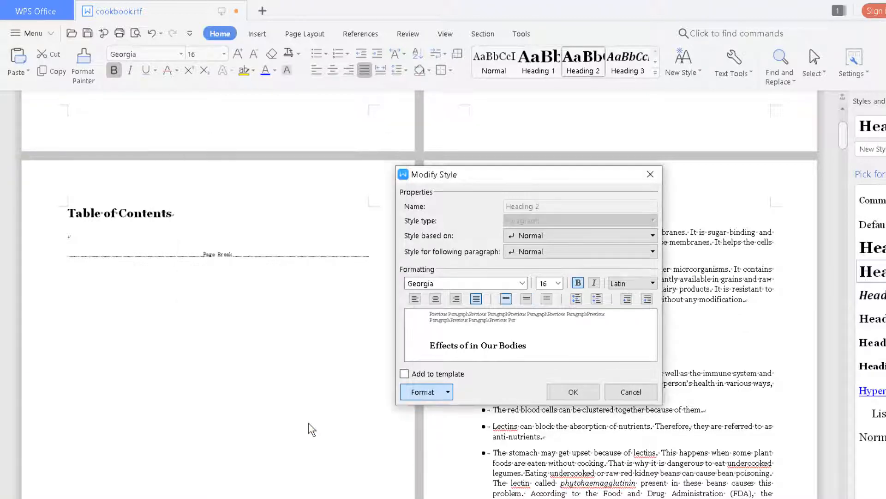
Tick Add to template for Heading 2 and confirm saving it to the default template
left_click(405, 373)
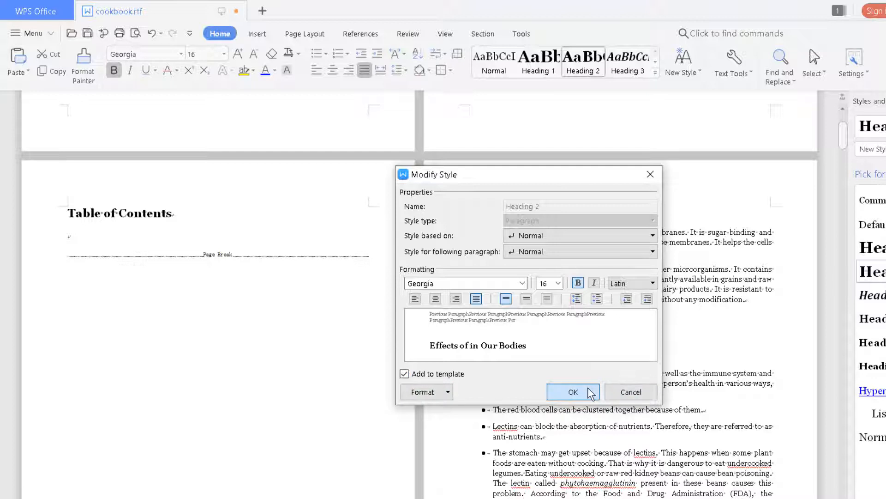
left_click(417, 393)
left_click(592, 389)
left_click(564, 389)
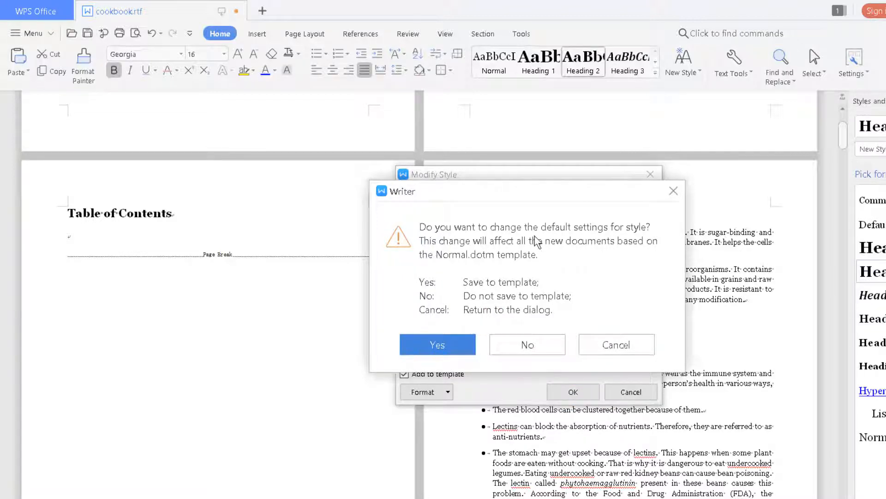
left_click(416, 349)
left_click(663, 340)
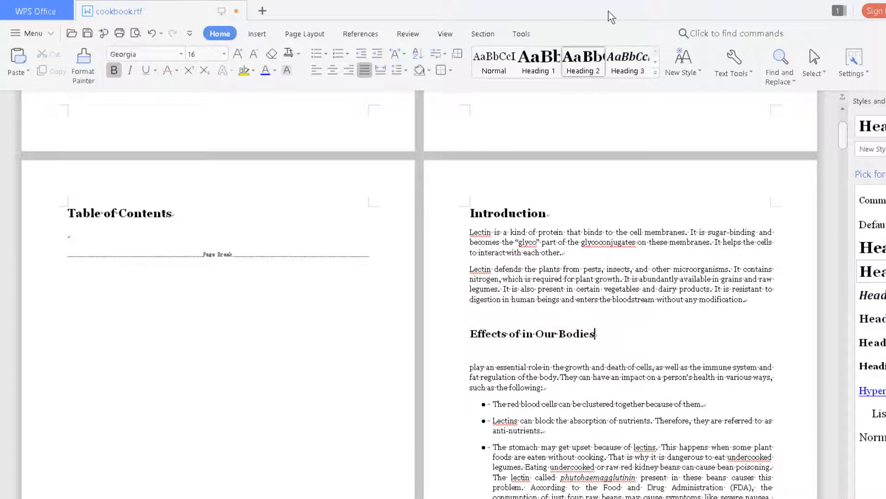
right_click(593, 60)
Reapply Heading 2 with its existing 18 pt spacing before and after, saving to the template
left_click(633, 65)
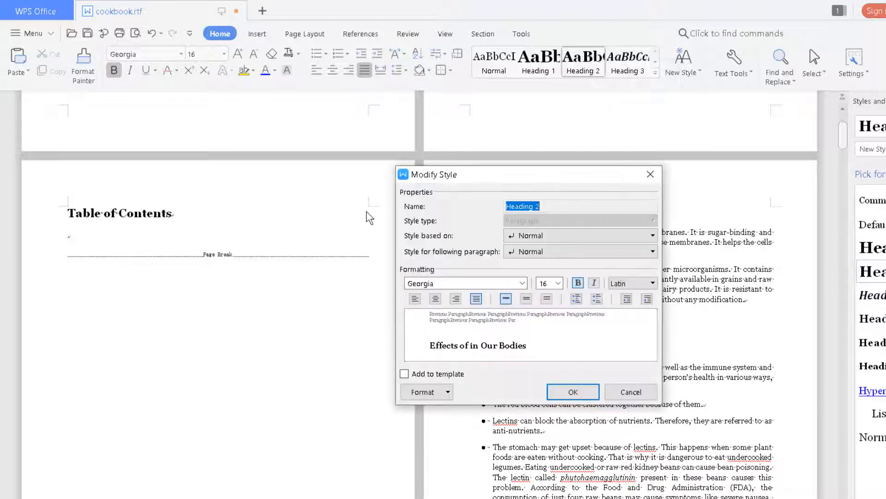
left_click_drag(424, 174, 135, 146)
left_click(134, 364)
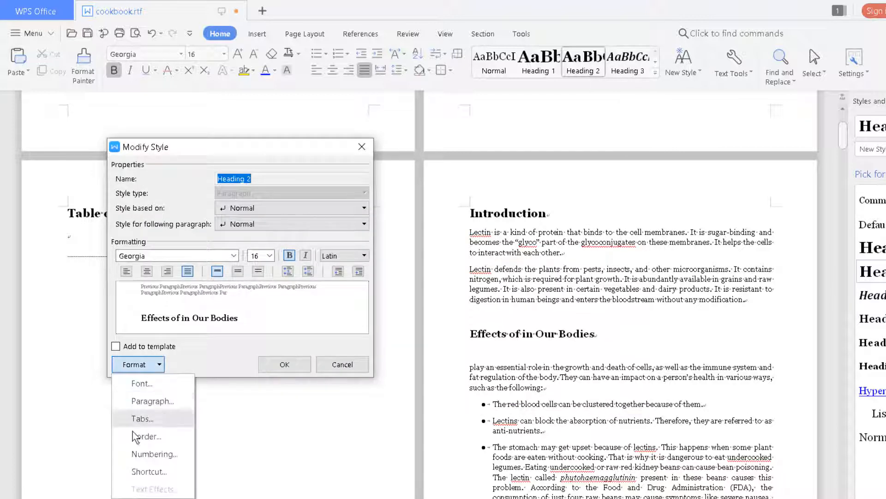
left_click(149, 397)
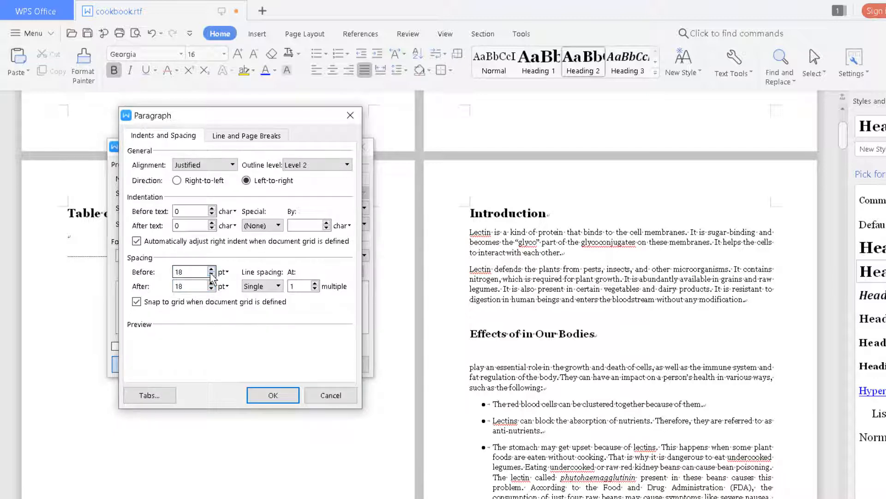
left_click(271, 398)
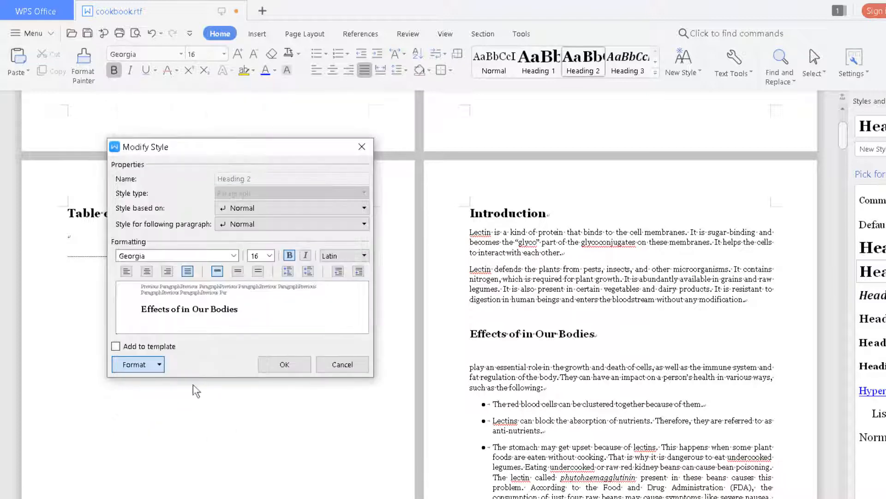
left_click(270, 365)
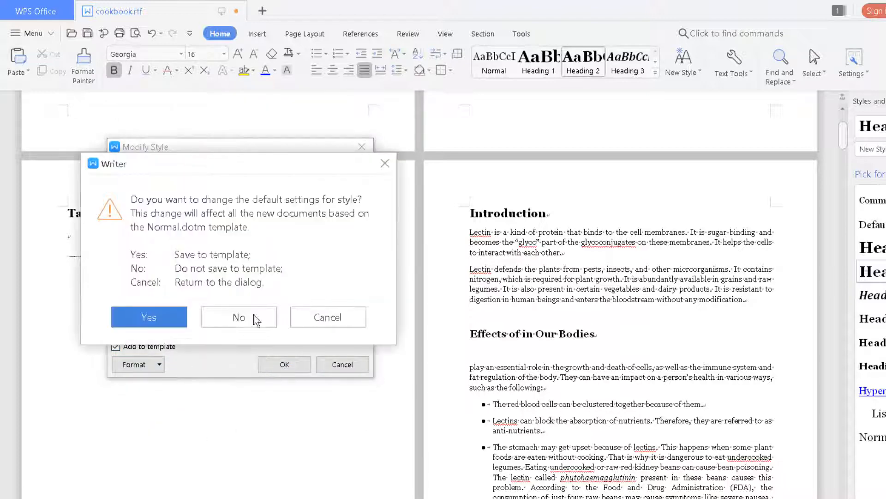
left_click(175, 318)
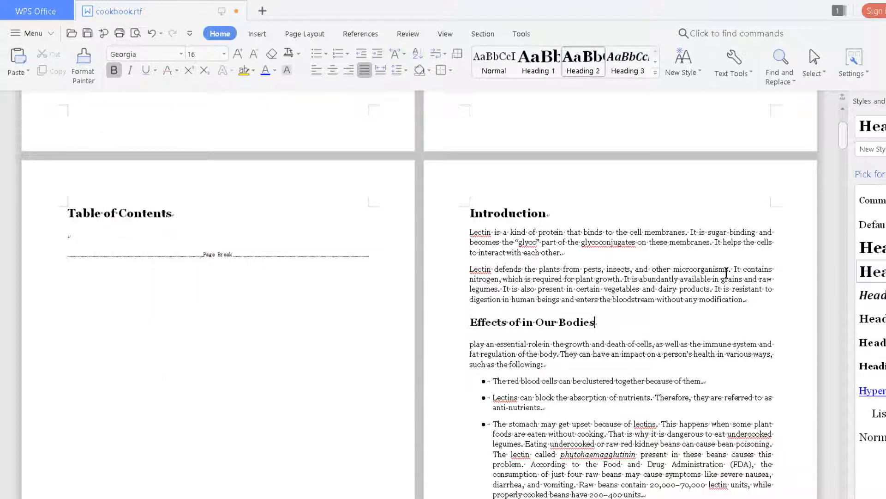
scroll(763, 295, "down", 2)
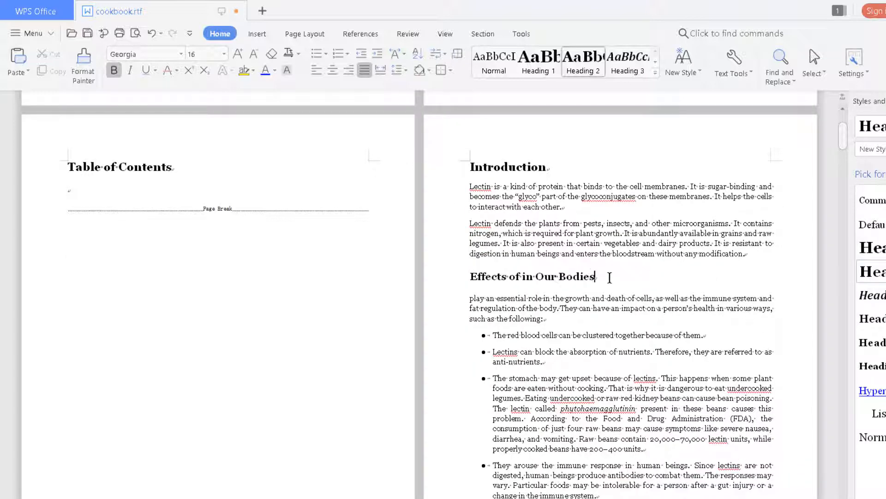
Raise Heading 2's space before to 24 pt and save the change to the template
right_click(585, 58)
left_click(600, 69)
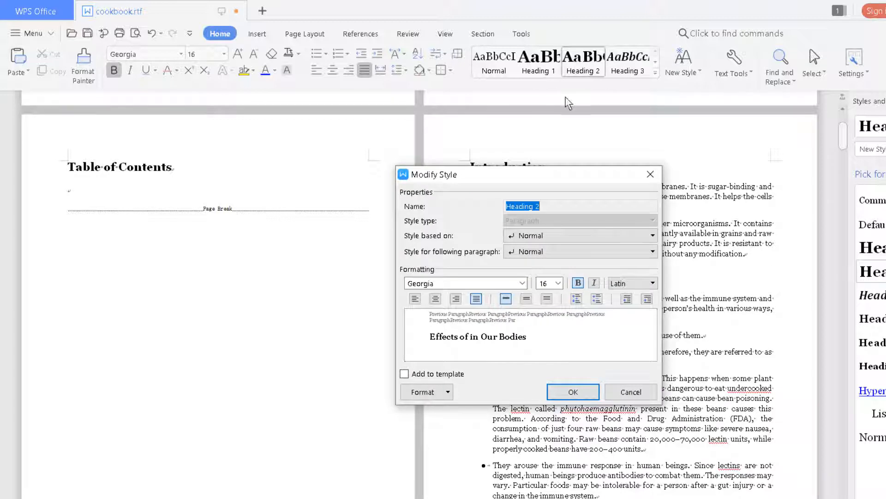
left_click(433, 391)
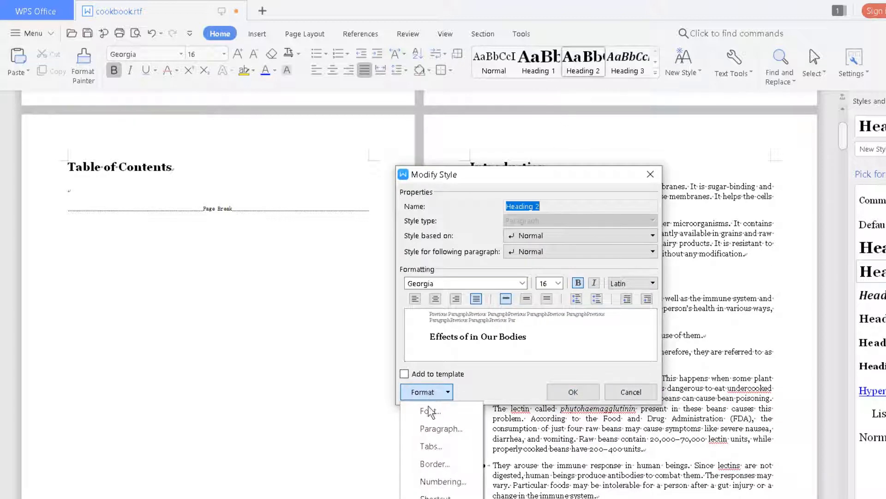
left_click(464, 429)
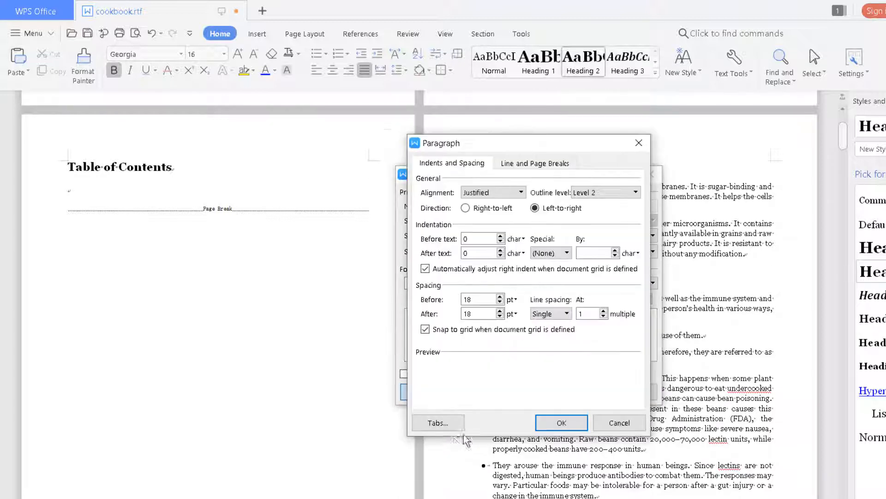
left_click(501, 297)
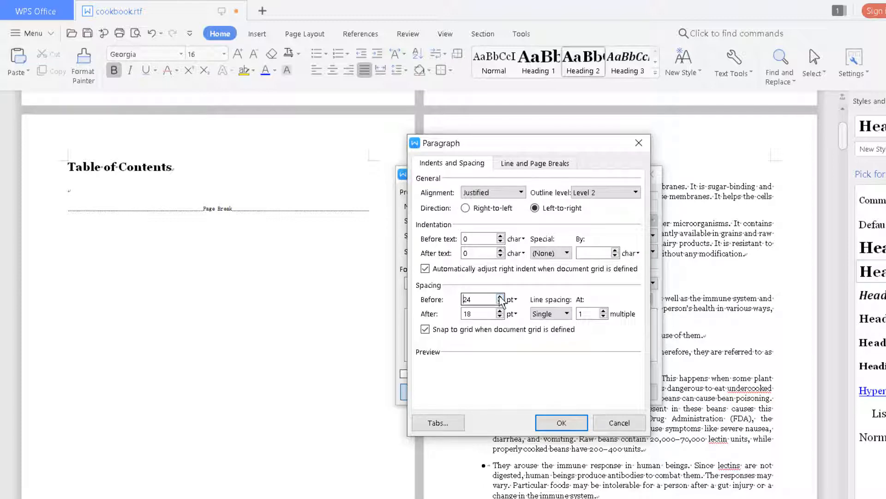
left_click(562, 422)
left_click(586, 395)
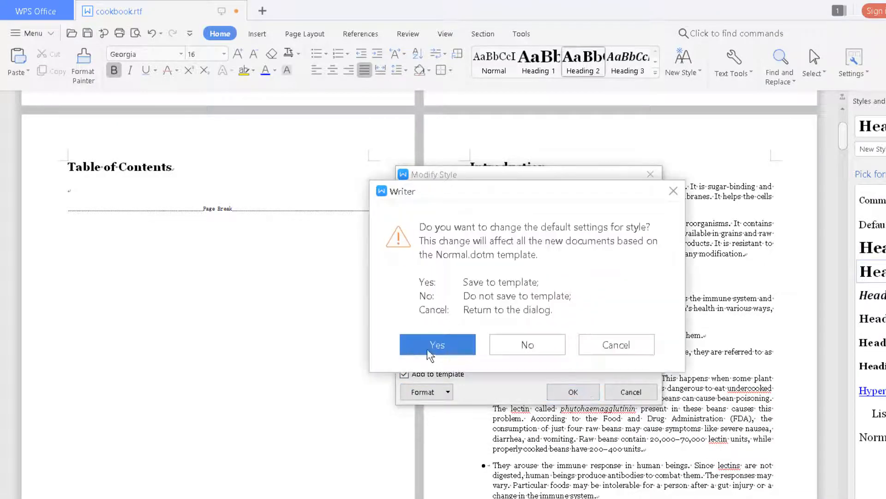
left_click(433, 347)
scroll(612, 296, "down", 3)
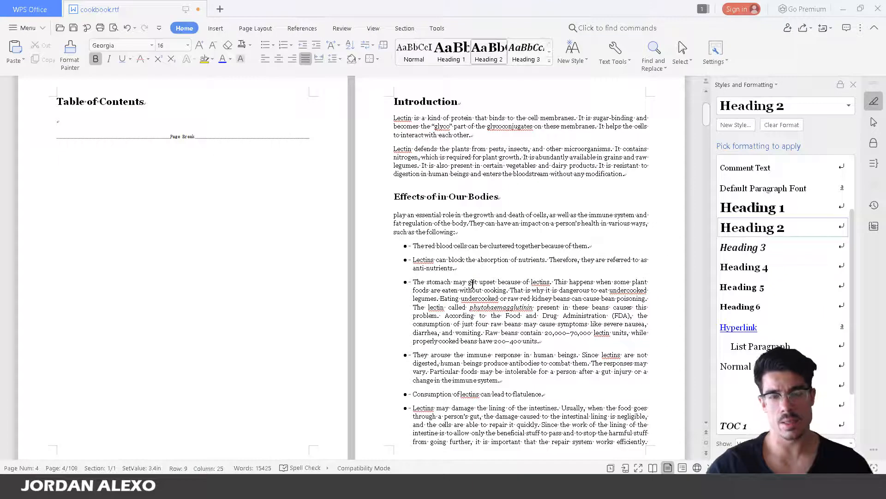
Place the caret after 'joint pain.' in the last lectins bullet and add empty lines below
scroll(556, 323, "down", 5)
scroll(468, 272, "down", 10)
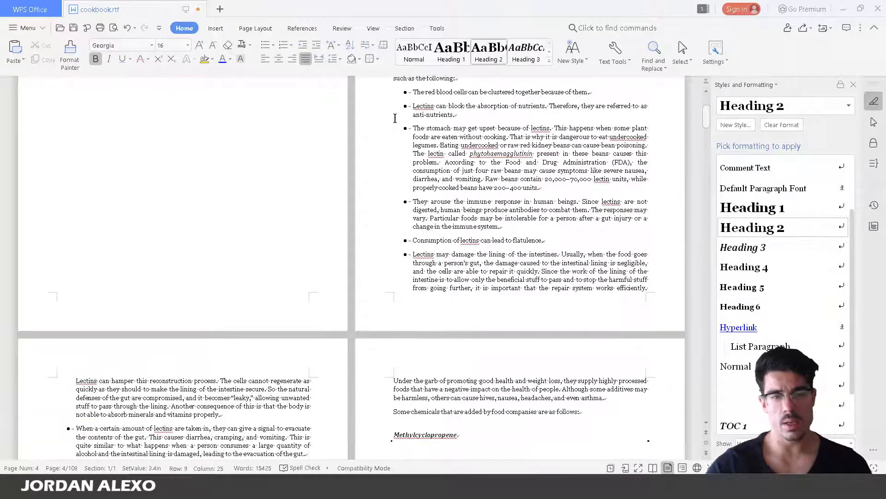
scroll(323, 277, "down", 4)
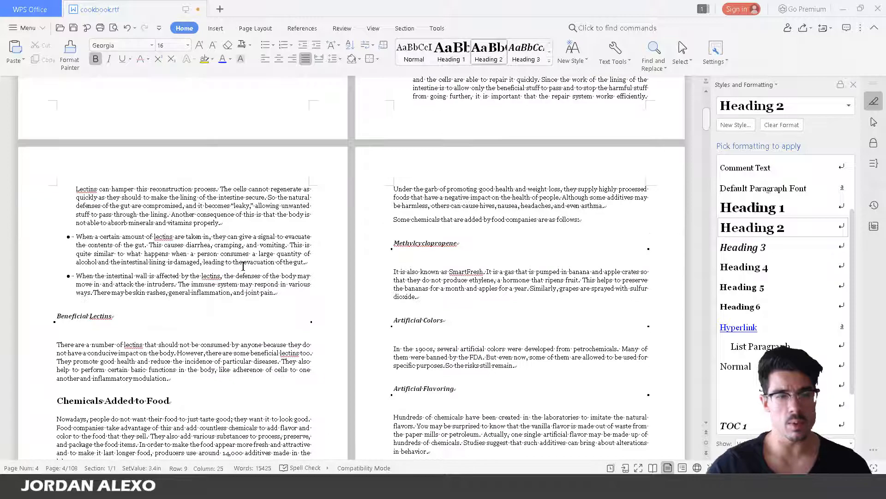
left_click(290, 309)
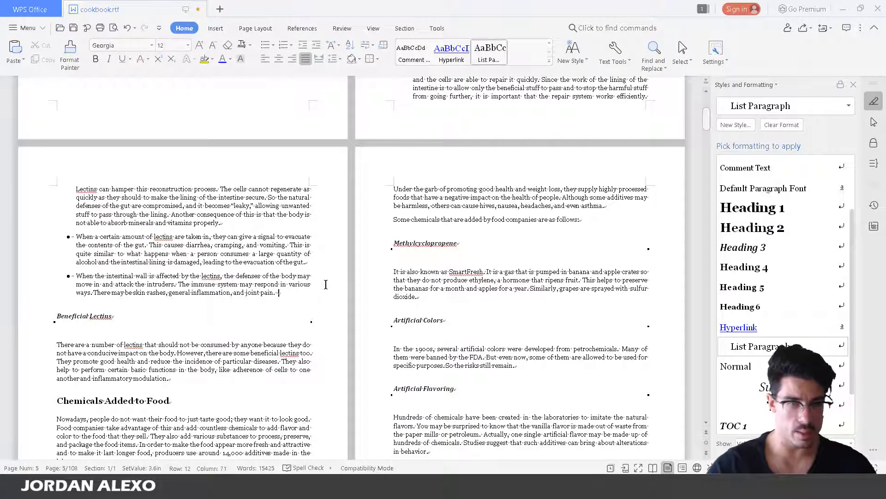
key("Return")
key("Return")
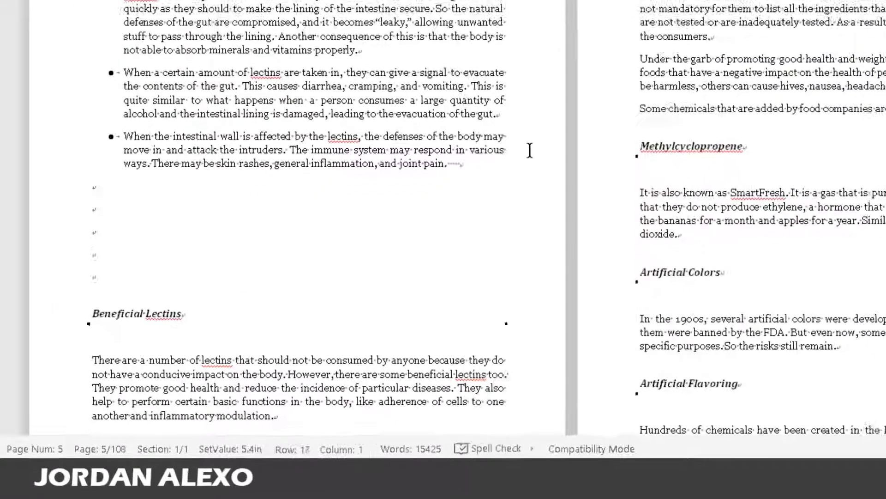
key("Return")
key("Return")
key("Return")
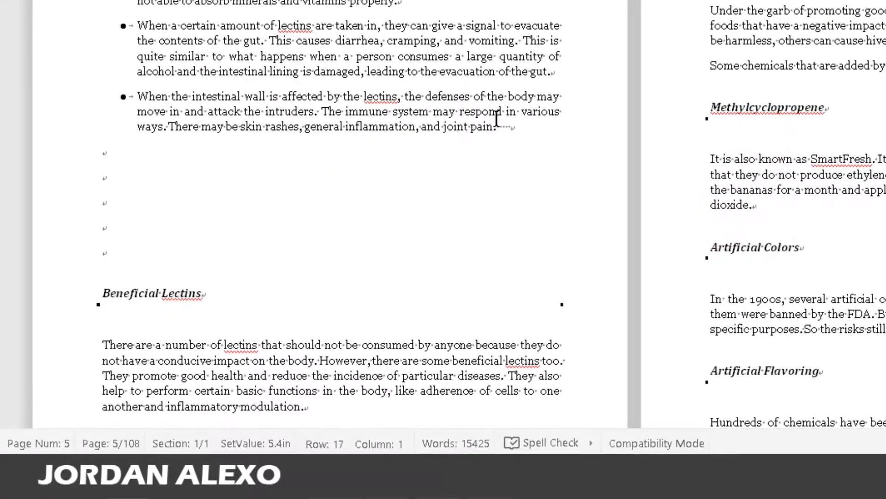
Delete the trailing spaces and empty lines so Beneficial Lectins directly follows the bullets
left_click(291, 282)
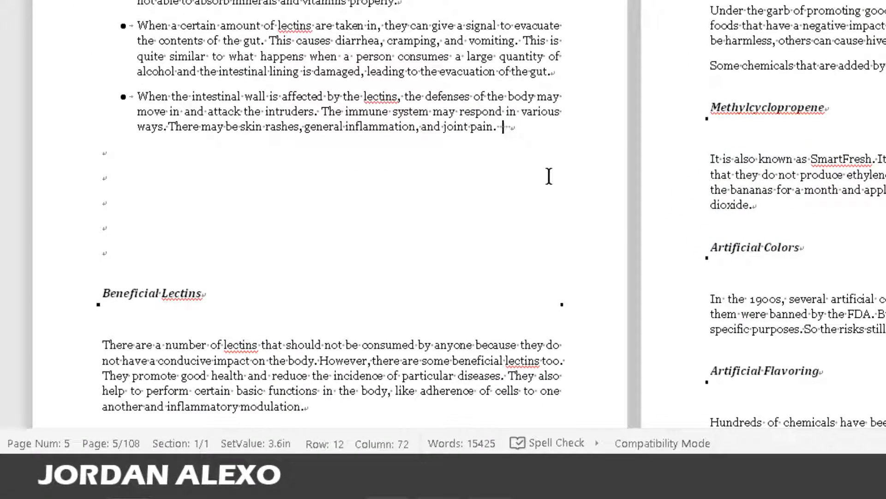
key("Delete")
key("Delete")
key("Delete")
left_click(549, 176)
left_click(509, 161)
key("Delete")
key("Delete")
key("Delete")
key("Delete")
key("Delete")
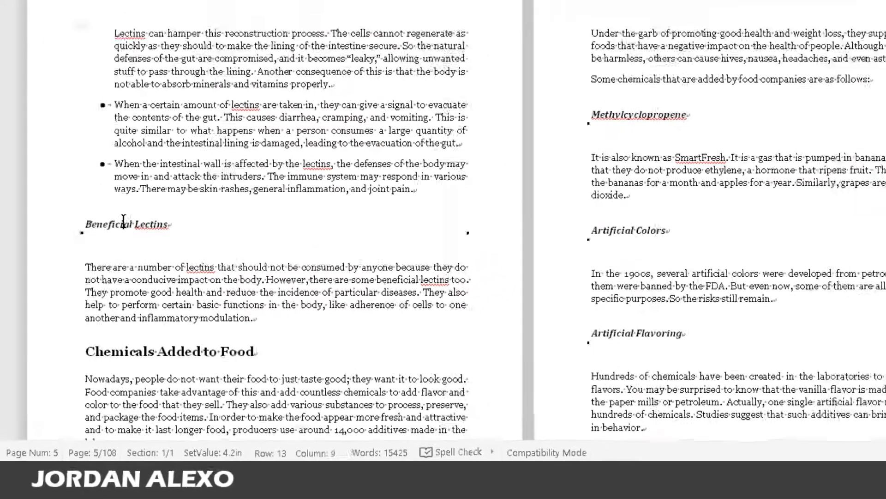
left_click(148, 170)
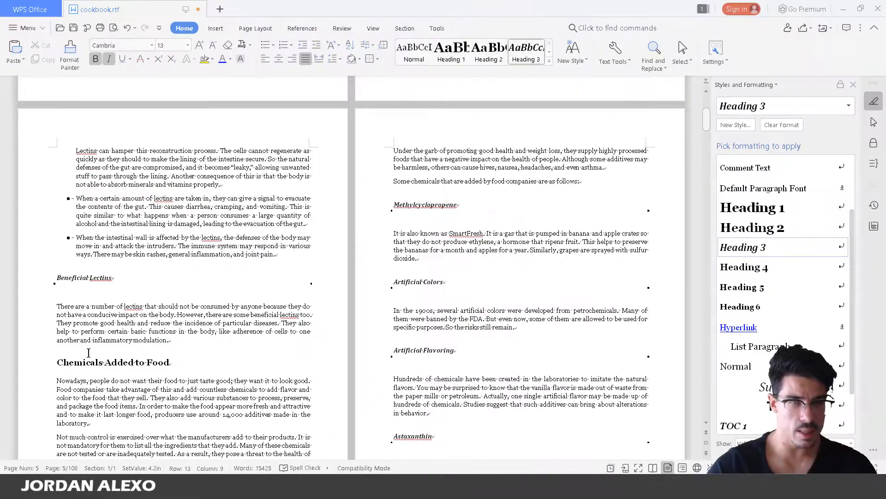
Check the Beneficial Lectins heading's style and set Heading 3's space before to 20 pt
left_click(91, 368)
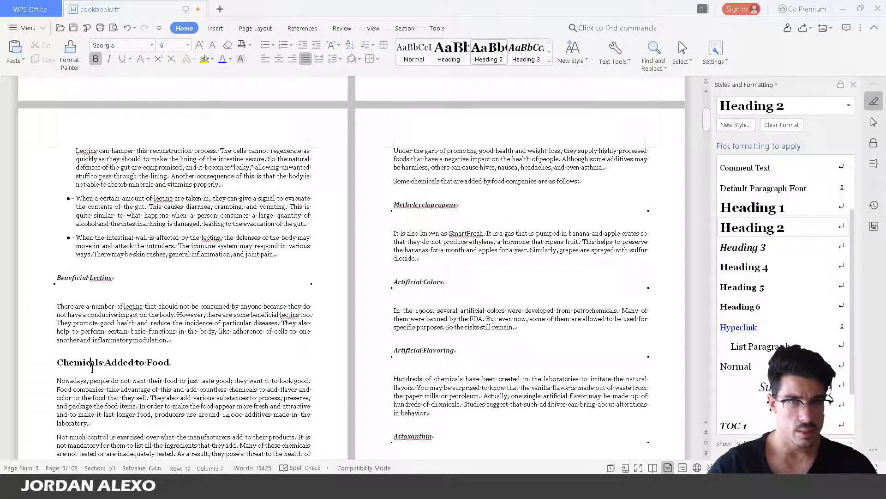
left_click(102, 276)
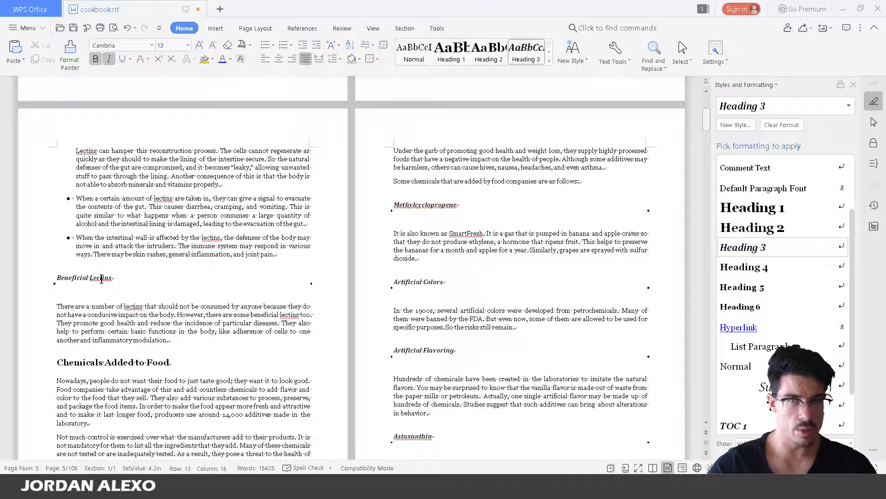
right_click(523, 56)
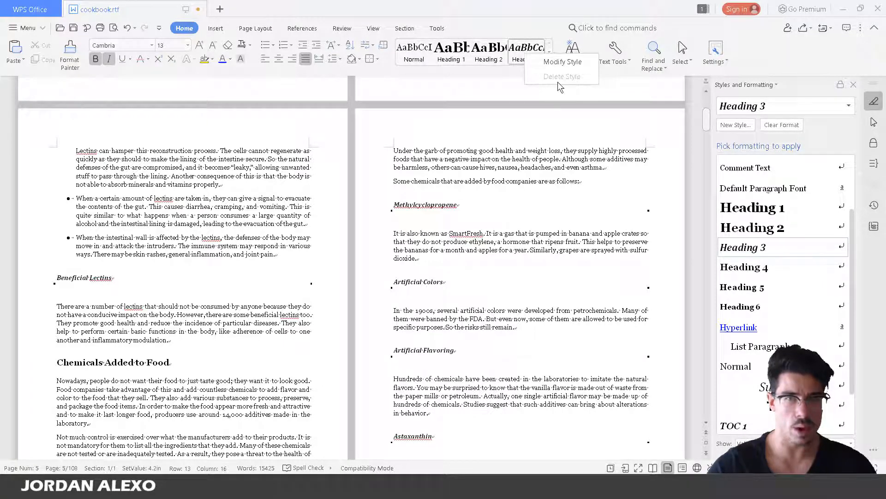
left_click(541, 62)
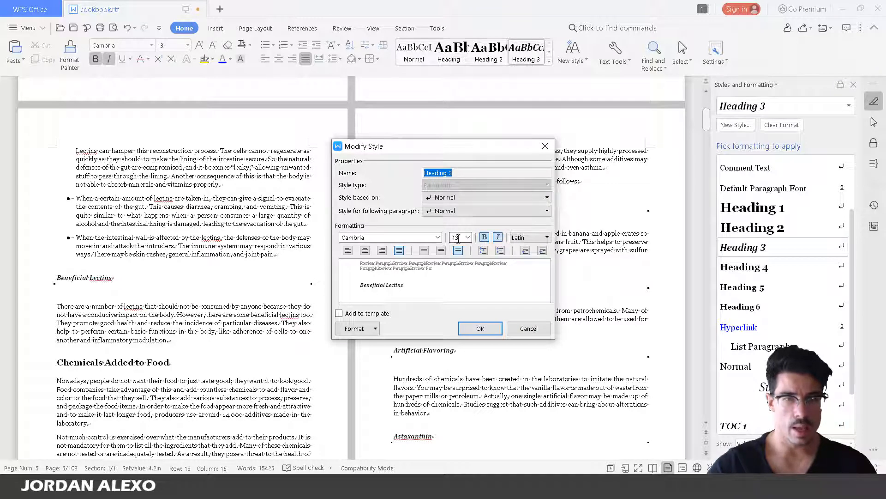
left_click(363, 326)
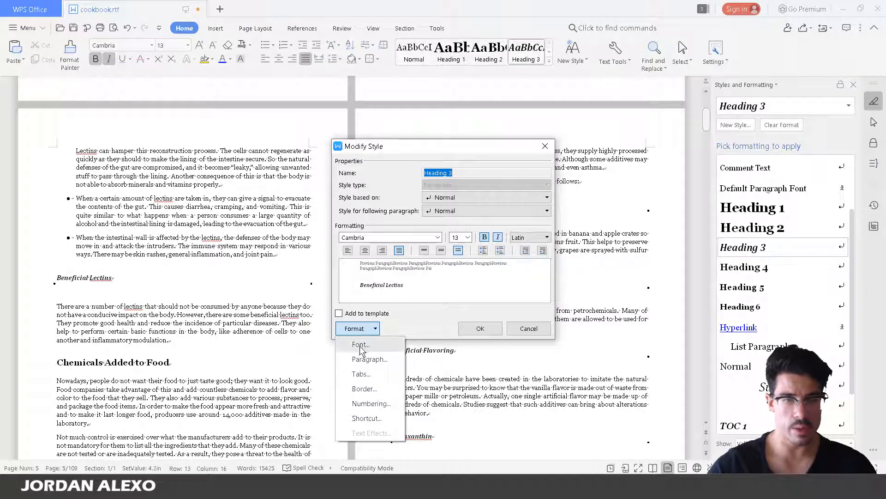
left_click(370, 359)
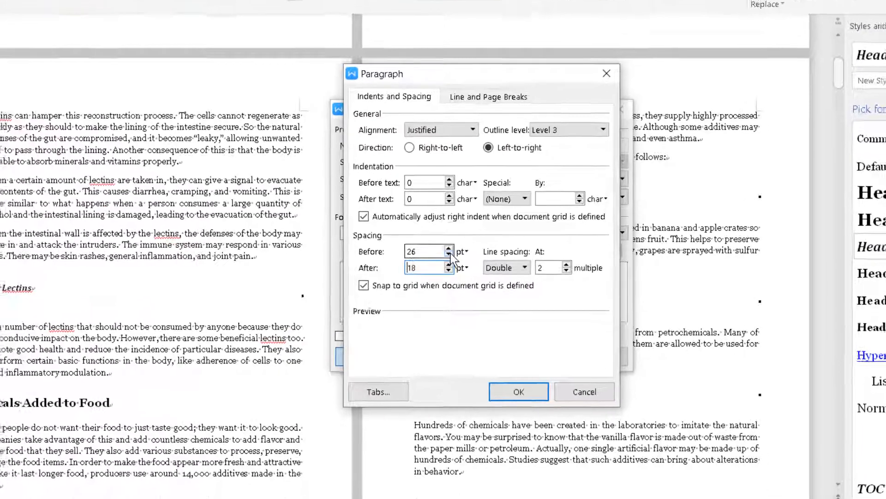
left_click(419, 253)
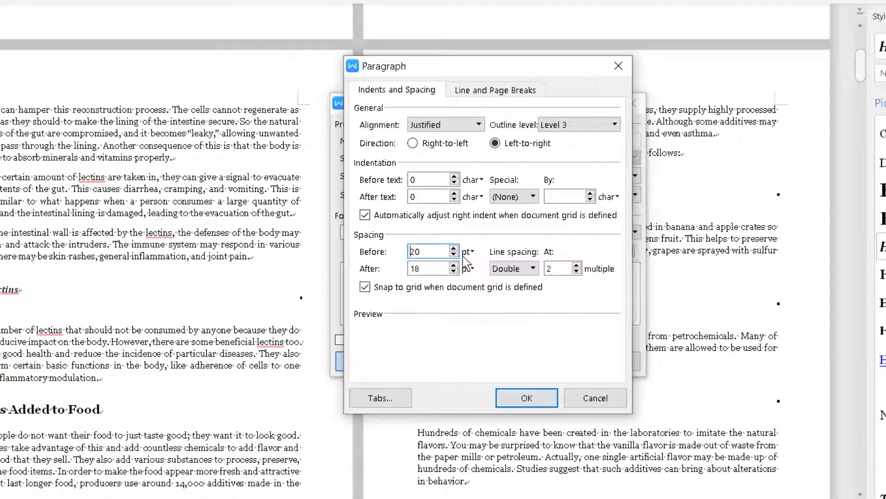
Set Heading 3 line spacing to Single and save the style change to the template
left_click(507, 271)
left_click(504, 283)
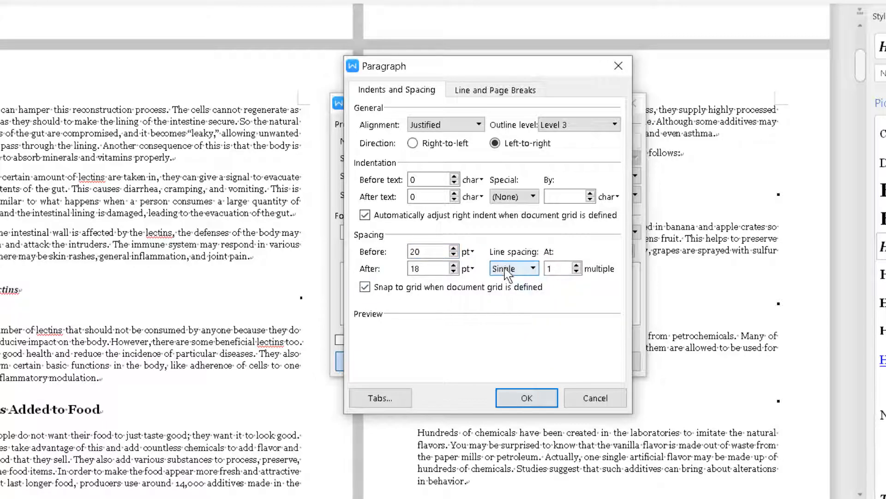
left_click(508, 268)
left_click(506, 310)
left_click(502, 269)
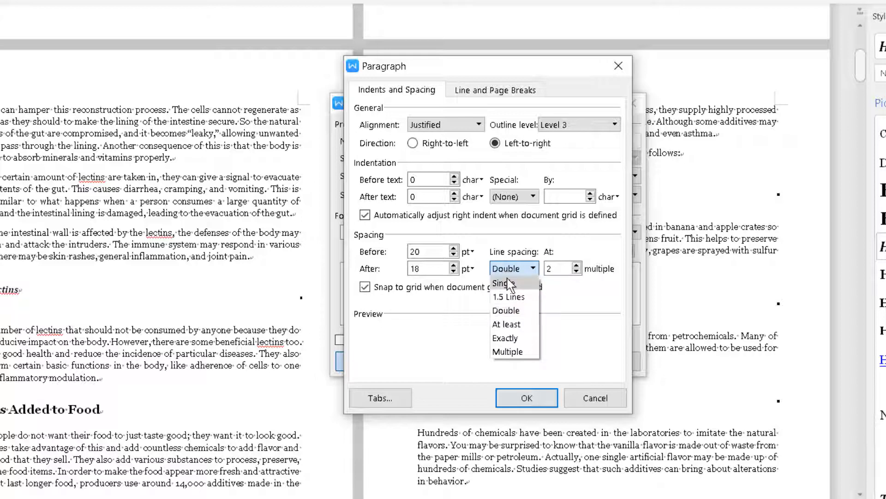
left_click(504, 283)
left_click(526, 397)
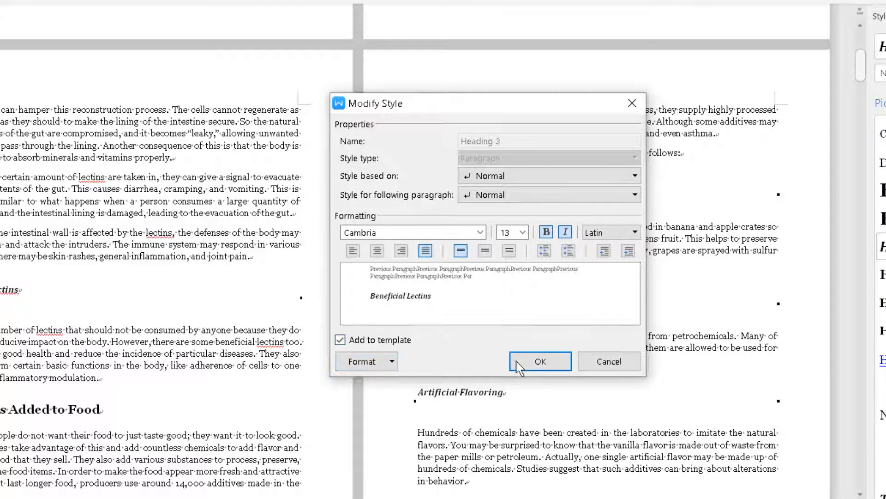
left_click(540, 361)
left_click(376, 303)
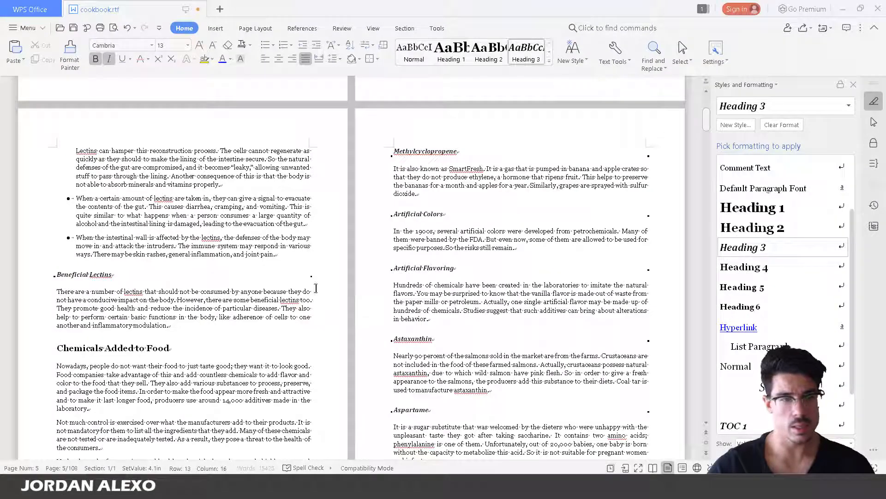
Scroll past the Artificial Flavoring and Blue Light subheadings to the introduction's end on page 11
scroll(456, 313, "down", 3)
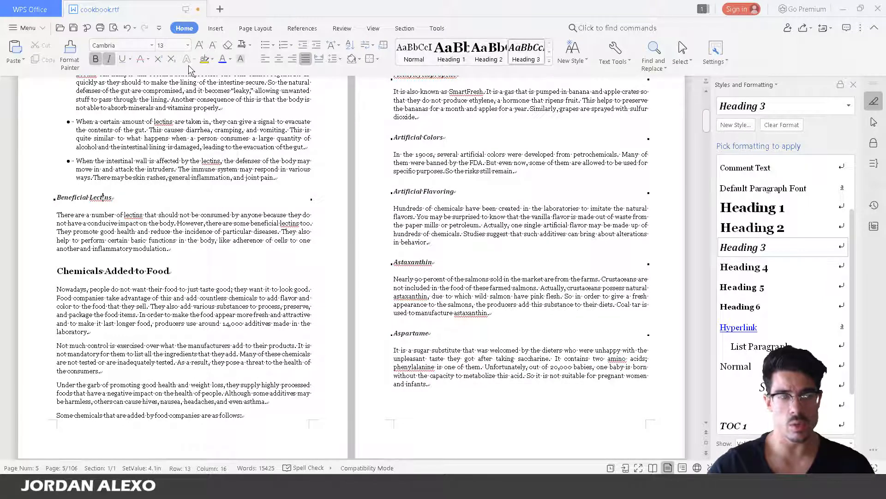
left_click(472, 180)
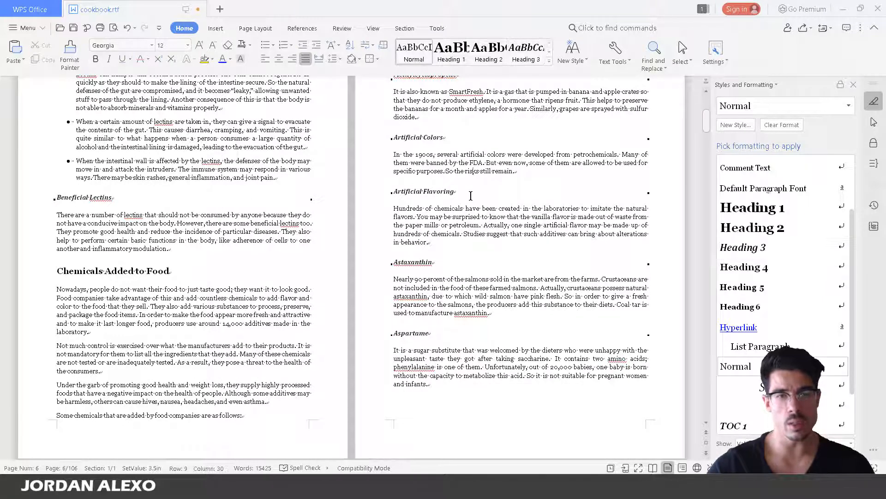
left_click(463, 194)
scroll(467, 247, "down", 3)
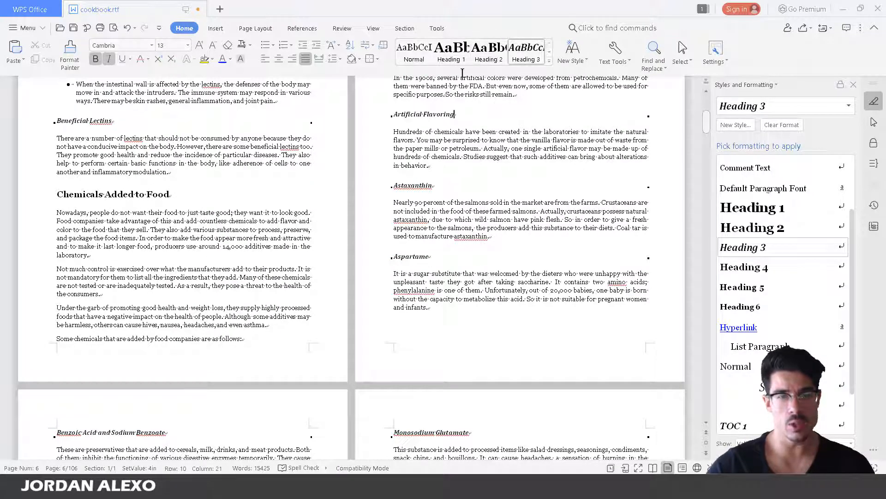
scroll(459, 185, "down", 6)
scroll(459, 185, "down", 2)
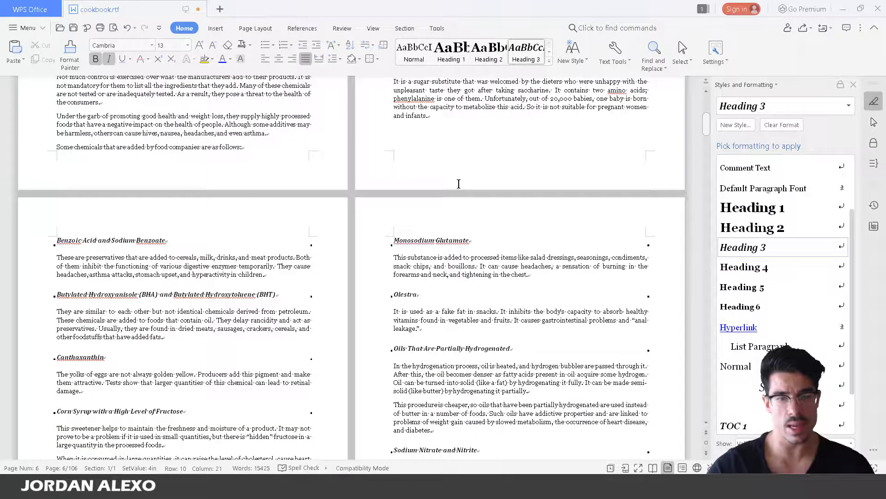
scroll(459, 185, "down", 4)
scroll(456, 193, "down", 10)
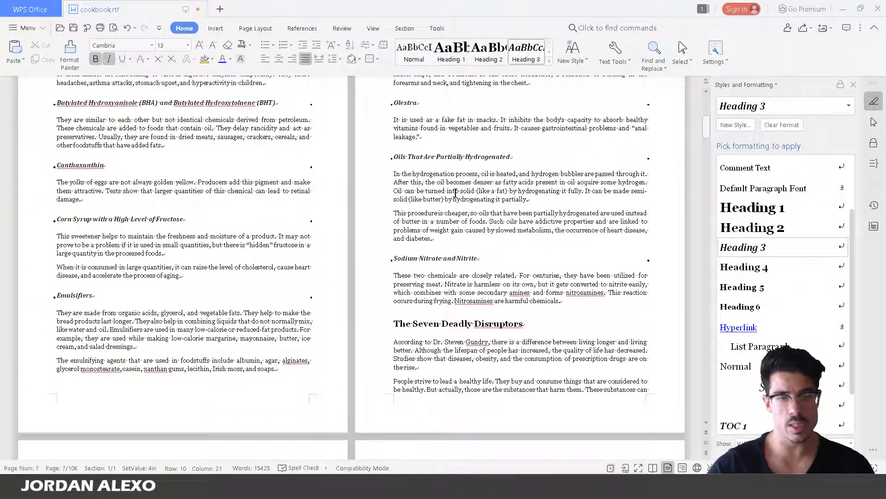
scroll(456, 191, "down", 20)
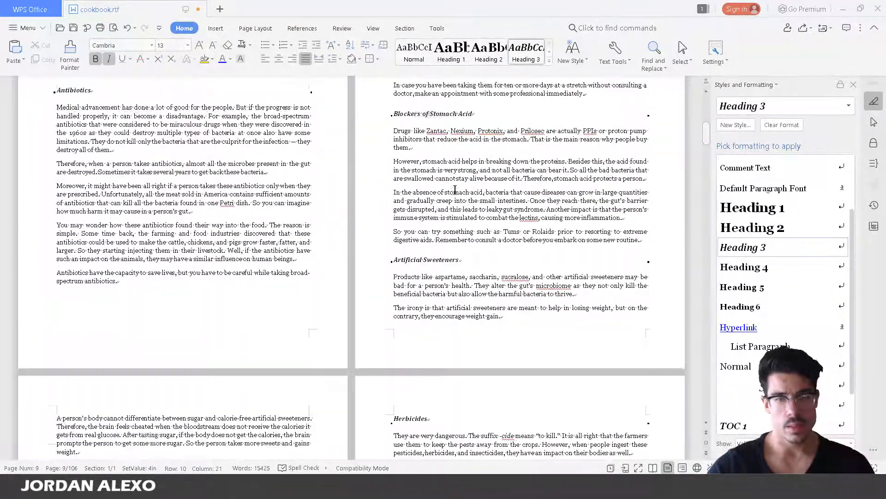
scroll(411, 185, "down", 2)
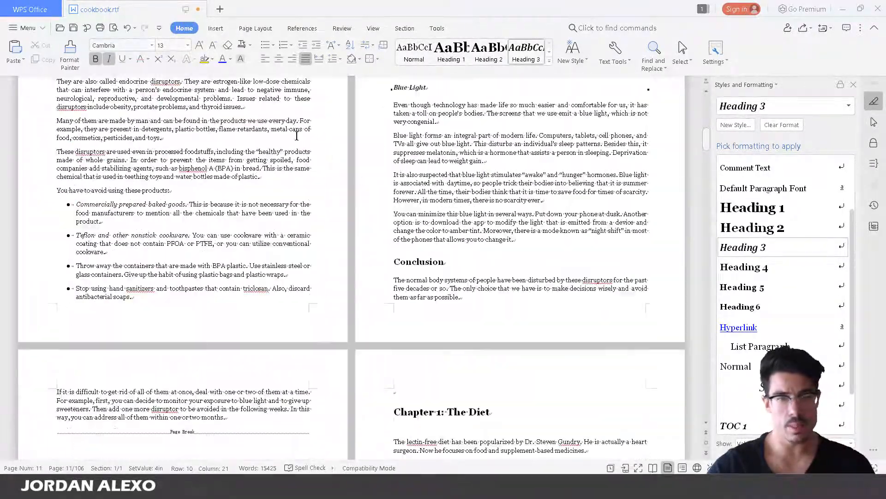
Tidy the empty lines after the paragraph ending in 'toys.'
left_click(296, 137)
key("Return")
key("Return")
key("Return")
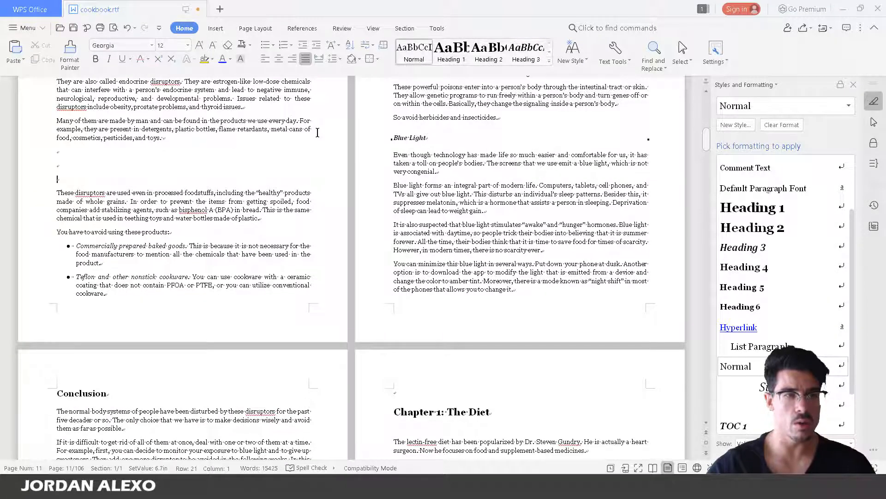
left_click(242, 134)
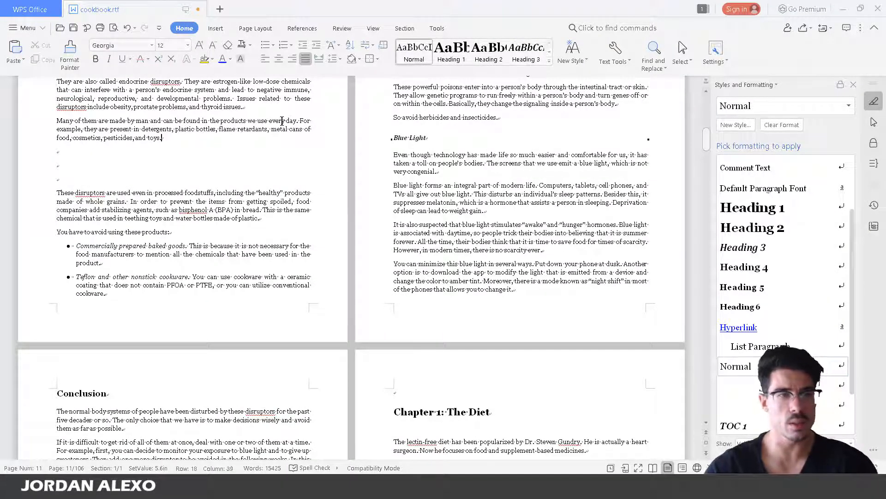
key("Delete")
key("Delete")
key("Delete")
scroll(506, 145, "down", 5)
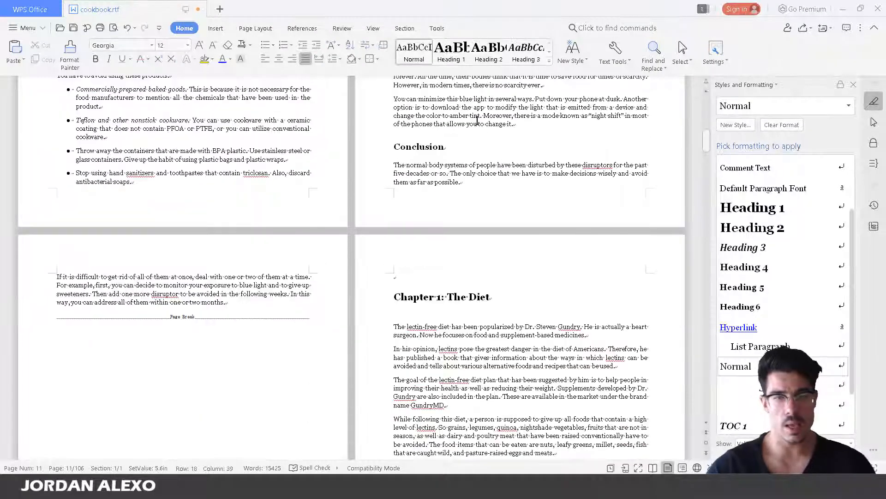
scroll(434, 182, "down", 3)
Remove the old page break and stray blank lines before Chapter 1: The Diet
left_click(429, 205)
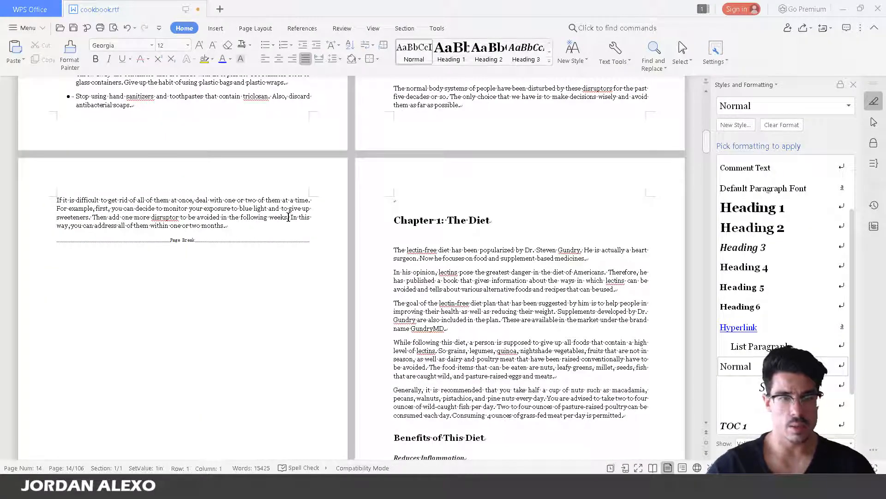
left_click(277, 225)
key("Delete")
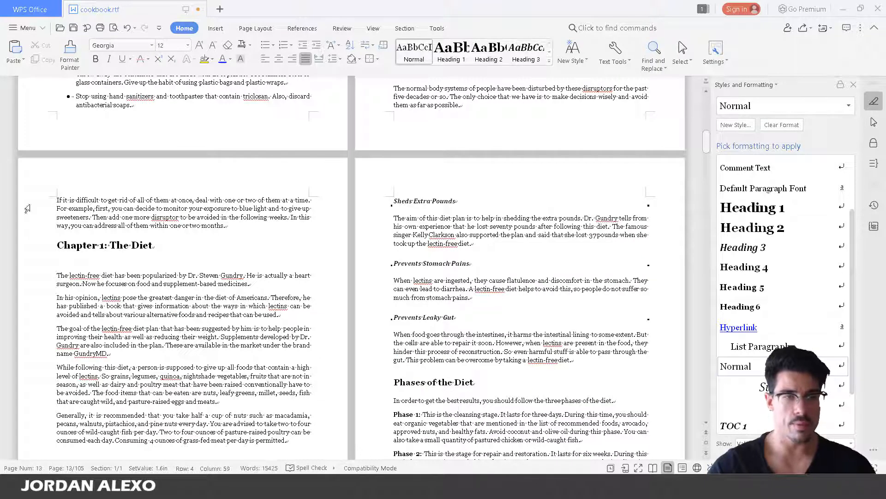
triple_click(229, 225)
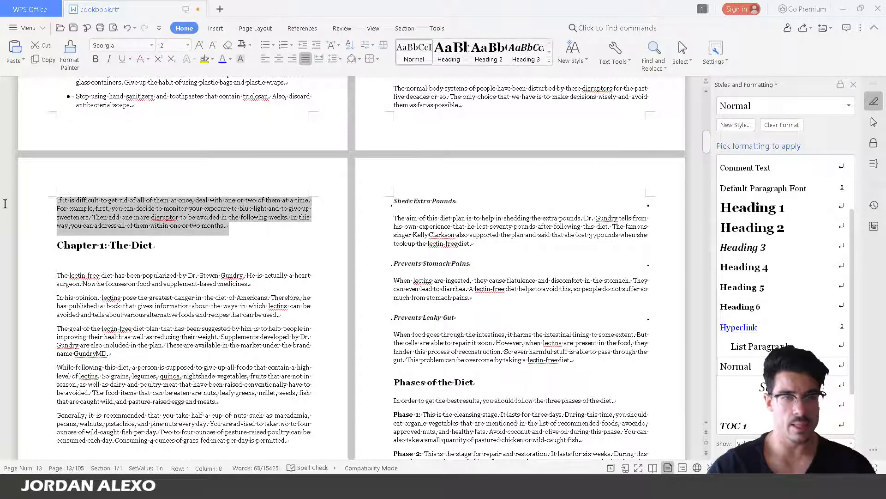
left_click(229, 226)
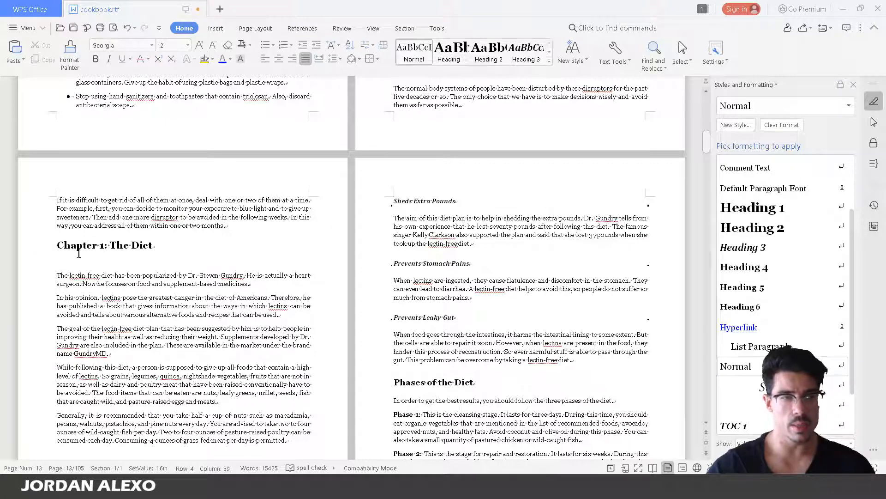
key("Return")
key("Return")
key("Return")
key("Return")
key("Return")
key("Return")
key("Return")
key("Return")
key("Return")
key("Return")
key("Return")
key("Return")
key("Return")
key("Return")
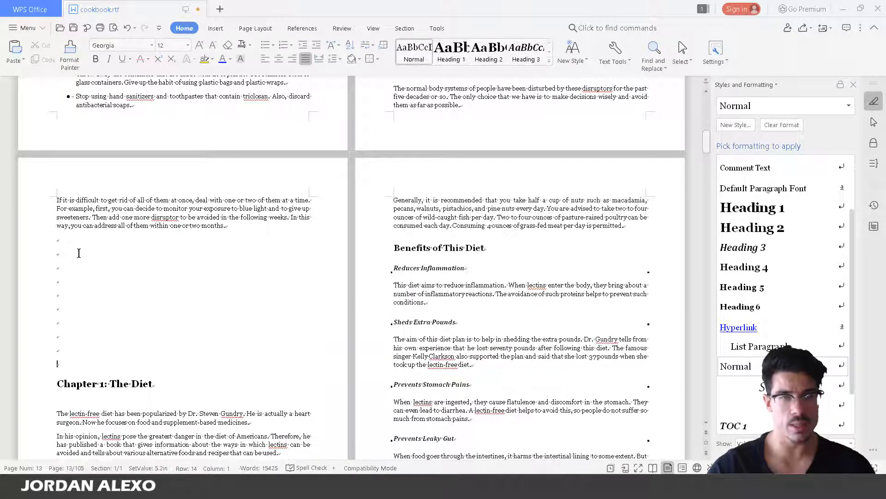
key("Return")
key("Return")
key("Return")
key("Return")
key("Return")
key("Return")
key("Return")
key("Return")
key("Return")
key("Return")
key("Return")
key("Return")
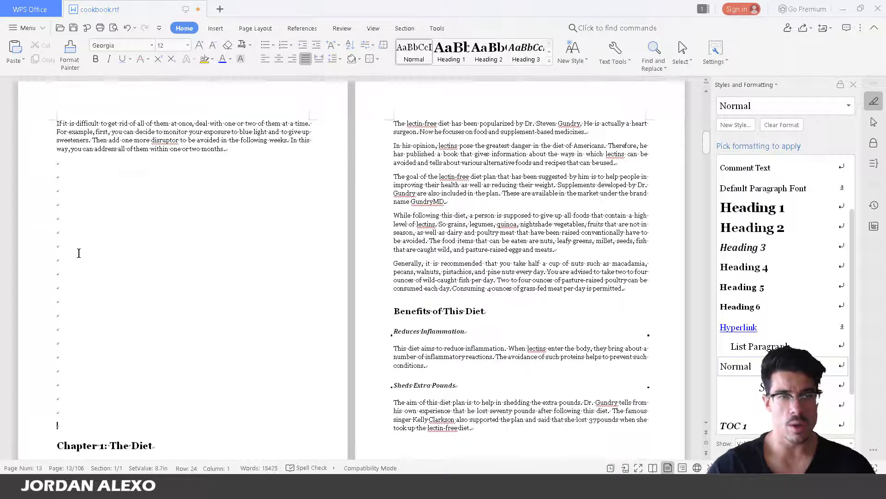
key("Return")
key("Return")
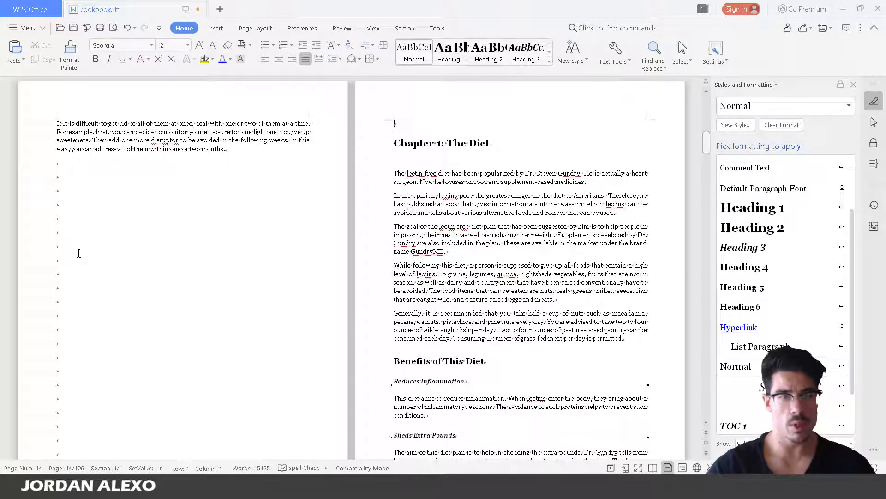
key("BackSpace")
key("BackSpace")
key("BackSpace")
key("BackSpace")
key("BackSpace")
key("BackSpace")
key("BackSpace")
key("BackSpace")
key("BackSpace")
key("BackSpace")
key("BackSpace")
key("BackSpace")
key("BackSpace")
key("BackSpace")
key("BackSpace")
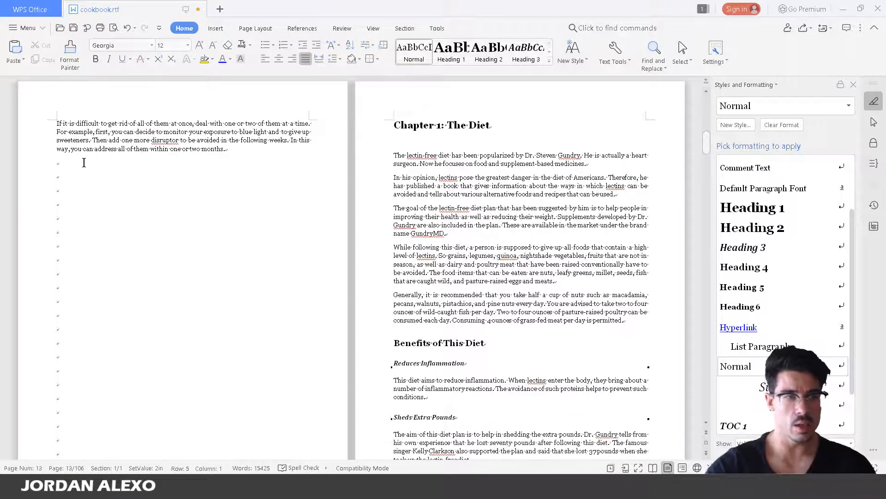
key("Delete")
key("Delete")
key("Delete")
key("Delete")
key("Delete")
key("Delete")
key("Delete")
key("Delete")
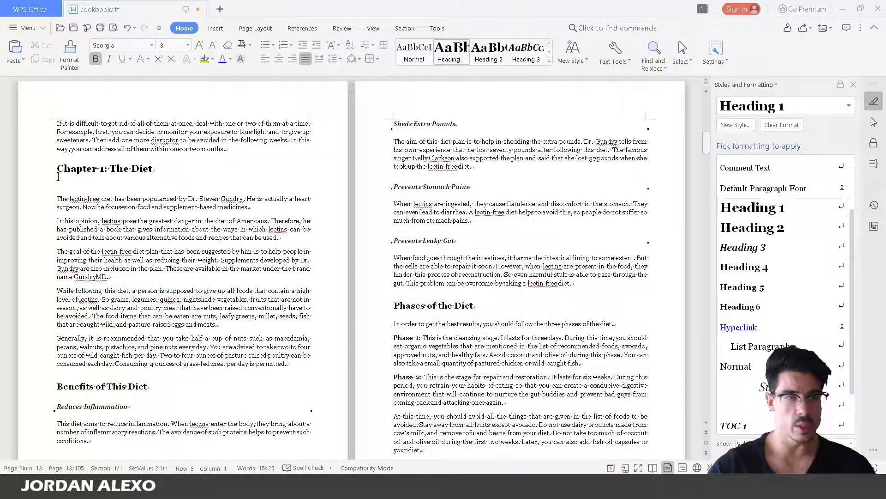
Insert a page break so Chapter 1: The Diet starts at the top of page 14
left_click(216, 28)
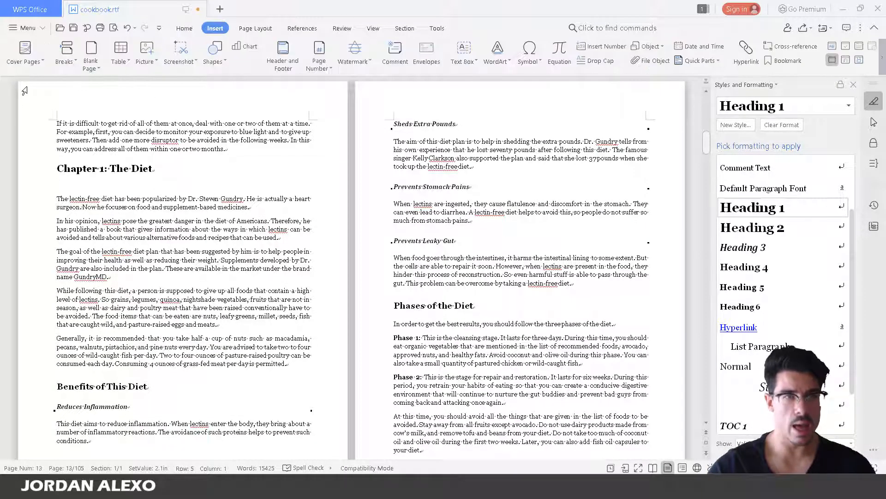
left_click(27, 67)
left_click(67, 64)
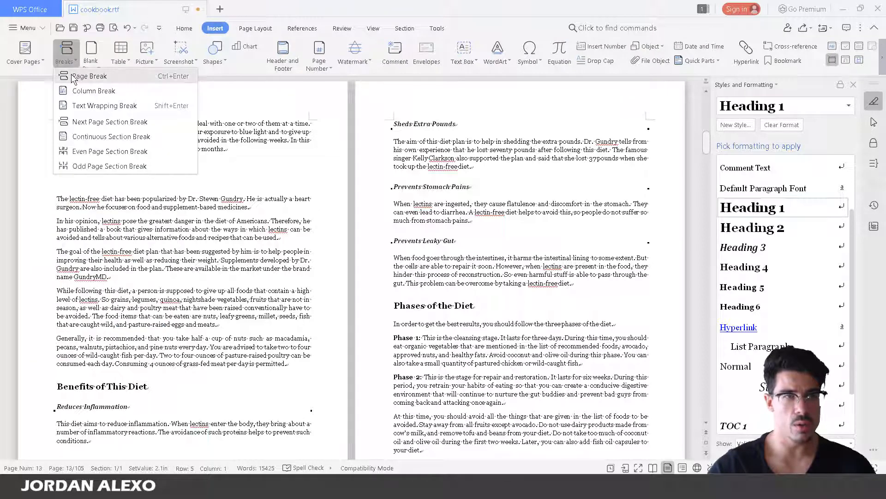
left_click(69, 77)
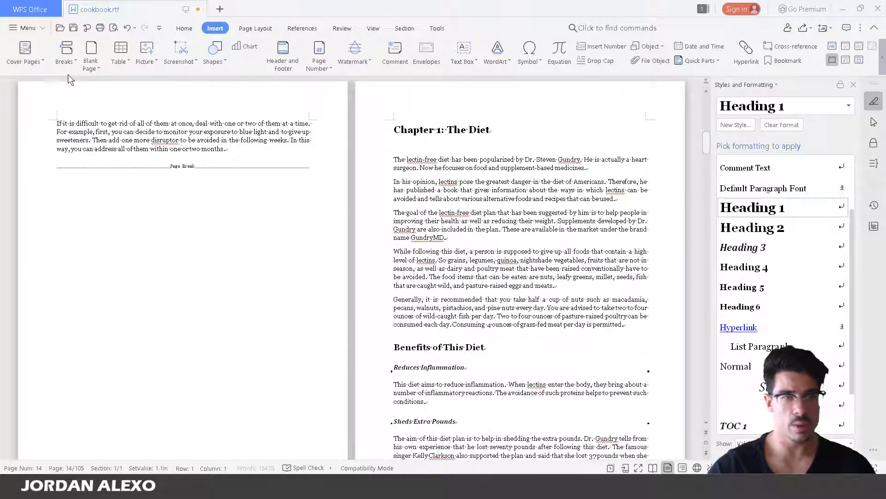
left_click(486, 128)
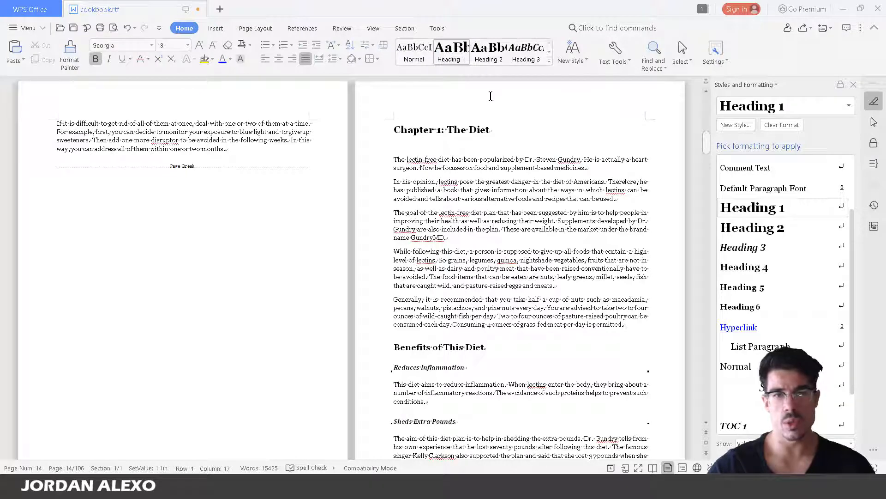
Scroll past the Benefits of This Diet and food-list headings to the Grains and Vegetables and Fruits lists
scroll(471, 144, "down", 3)
left_click(461, 273)
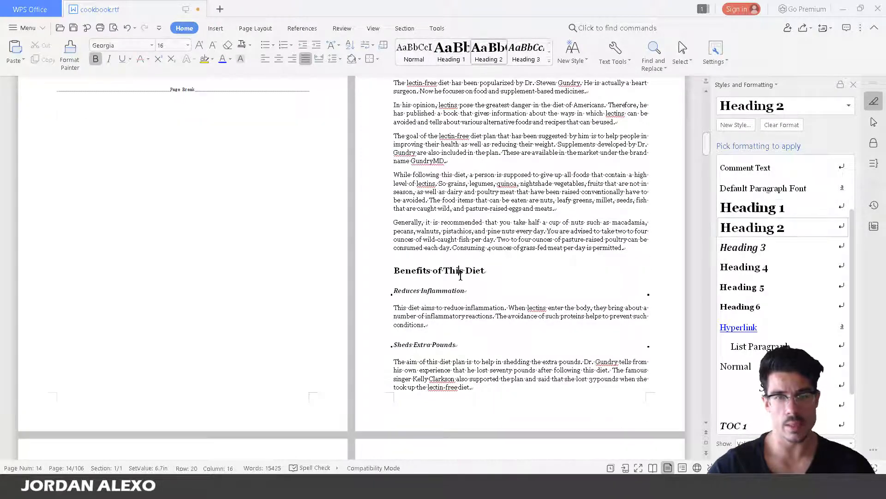
scroll(448, 258, "down", 3)
left_click(450, 212)
scroll(441, 231, "down", 3)
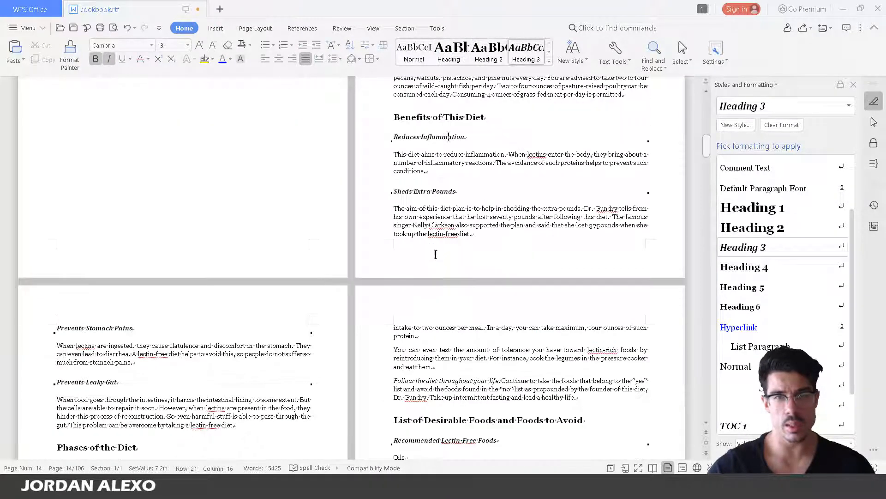
scroll(434, 267, "down", 3)
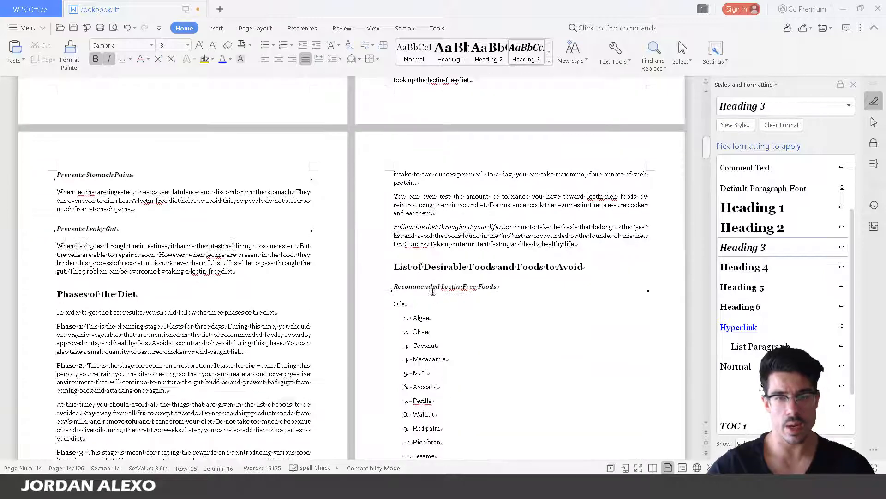
scroll(432, 277, "down", 3)
left_click(444, 273)
scroll(432, 241, "down", 6)
left_click(439, 137)
scroll(443, 259, "down", 5)
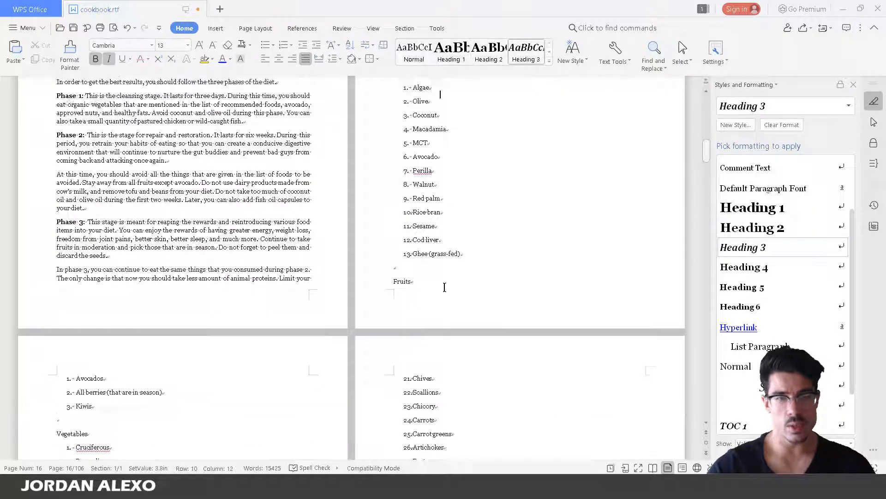
scroll(269, 180, "down", 4)
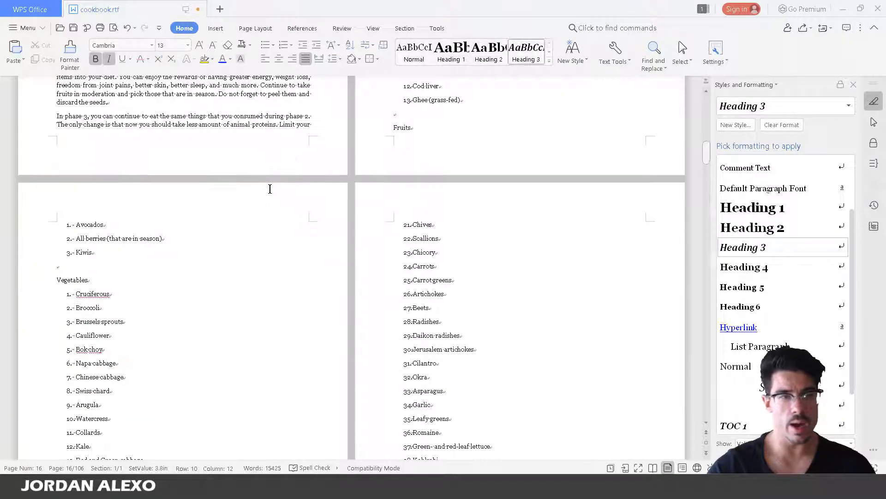
scroll(174, 210, "down", 8)
scroll(174, 207, "down", 7)
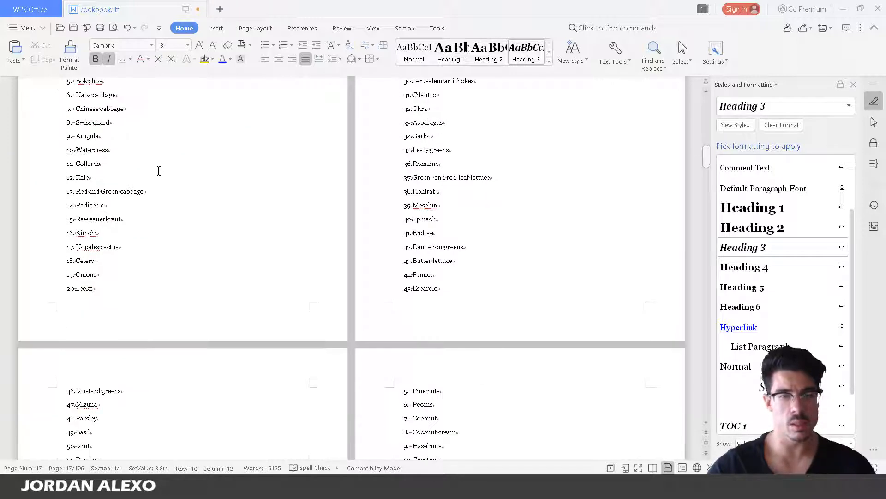
scroll(159, 173, "down", 3)
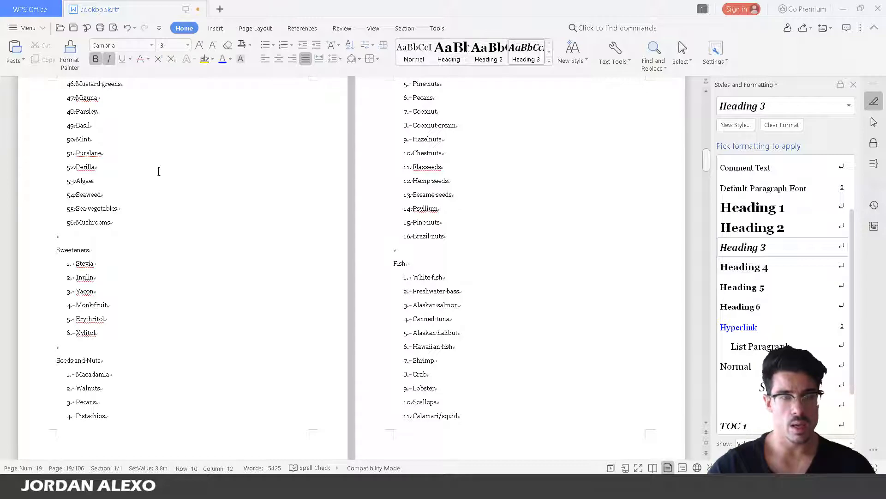
scroll(159, 172, "down", 15)
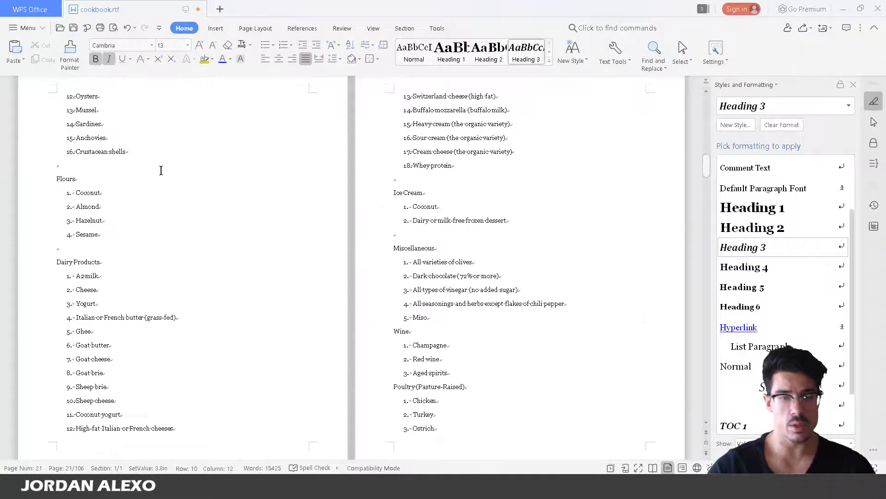
scroll(161, 171, "down", 20)
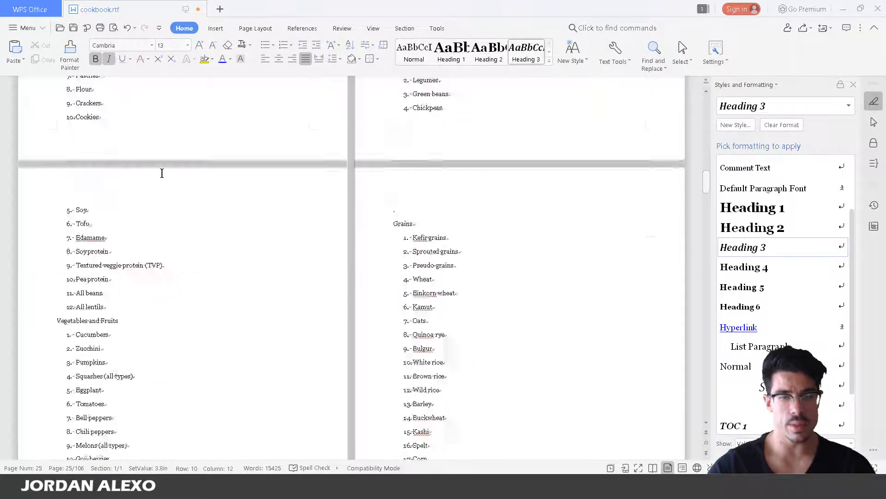
scroll(161, 172, "up", 5)
Delete the blank line above the Chapter 2 title and apply Heading 1 to it
left_click(432, 143)
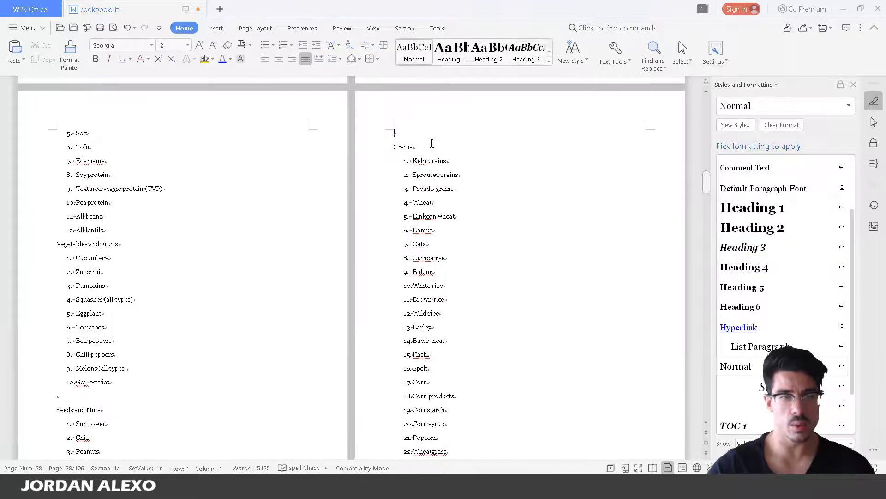
scroll(264, 328, "down", 6)
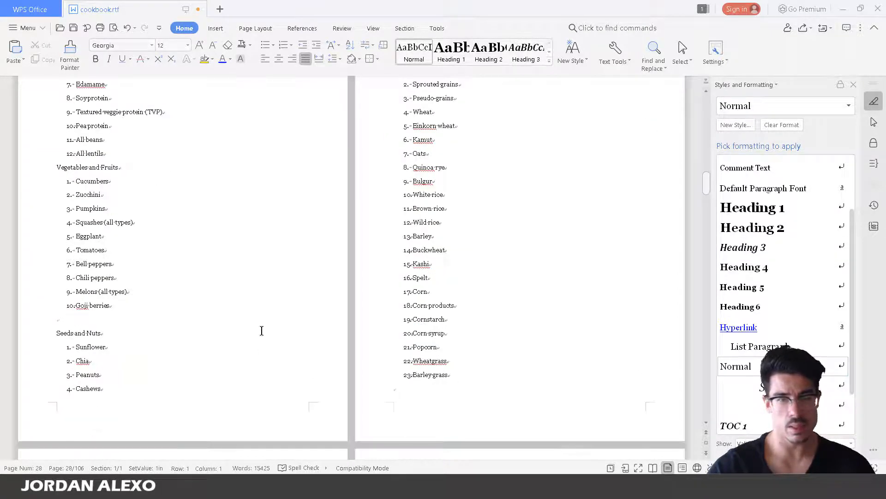
scroll(231, 178, "down", 2)
left_click(434, 260)
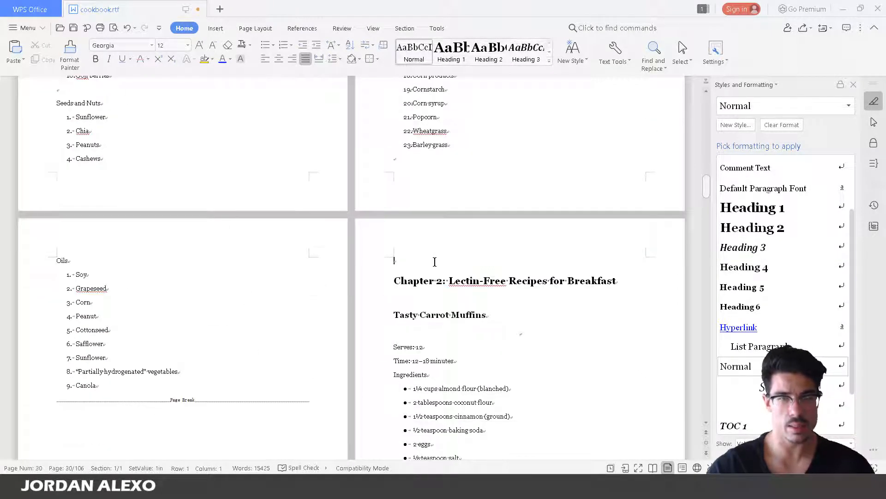
key("Delete")
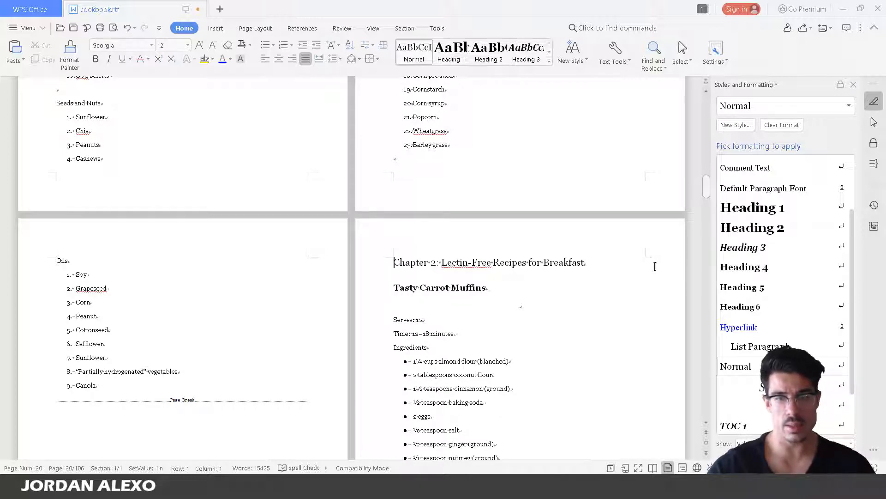
left_click_drag(655, 266, 380, 264)
left_click(448, 51)
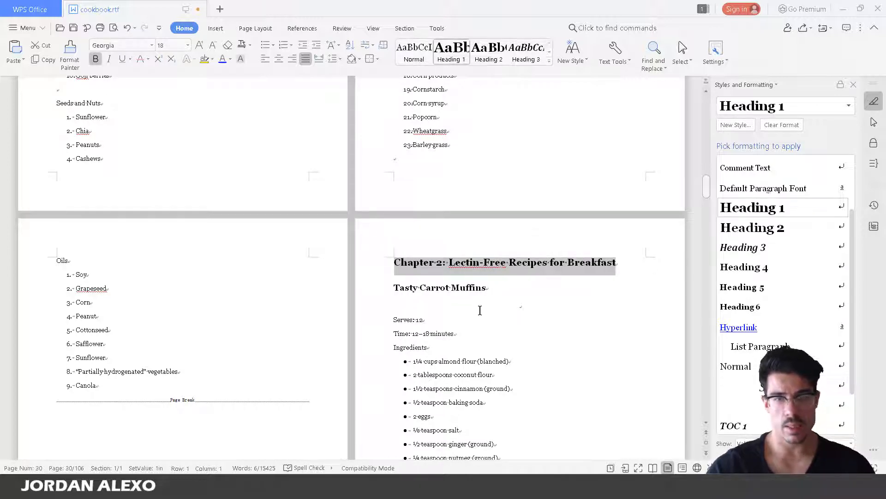
Check the styles of the Tasty Carrot Muffins heading and its note paragraph
left_click_drag(481, 321, 483, 332)
left_click(417, 288)
scroll(250, 189, "down", 6)
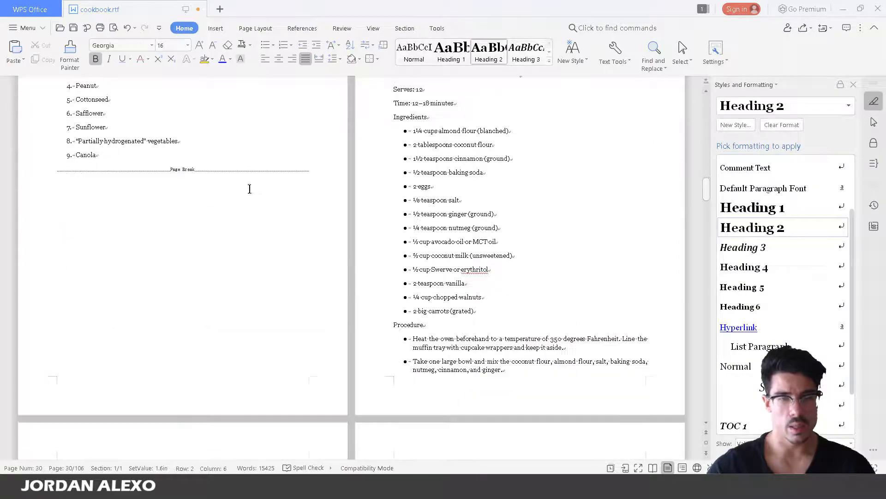
scroll(249, 189, "down", 8)
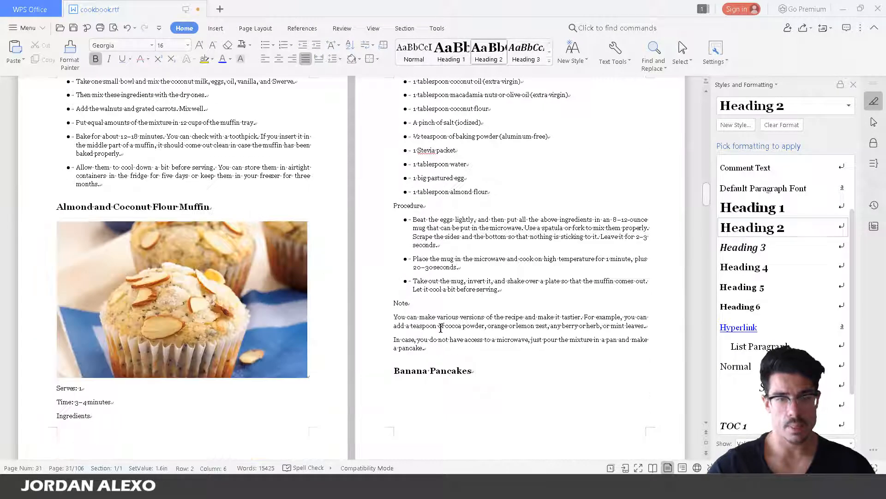
scroll(441, 328, "down", 2)
left_click(441, 268)
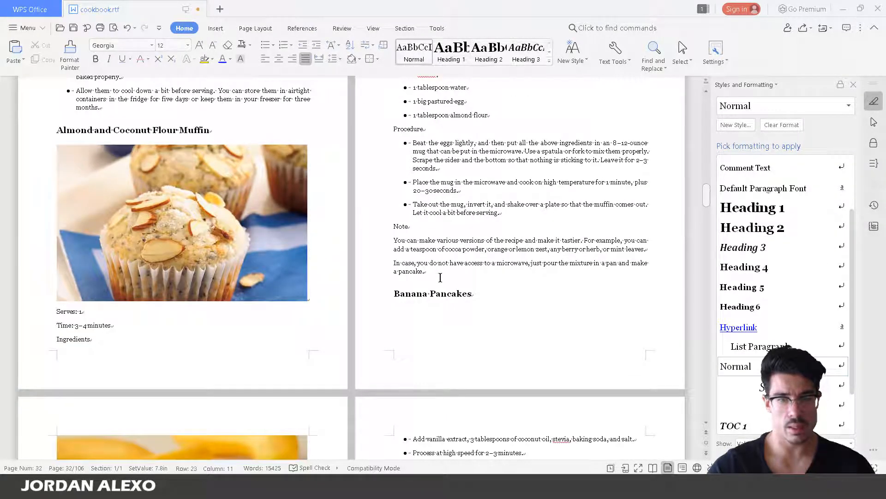
scroll(441, 277, "down", 11)
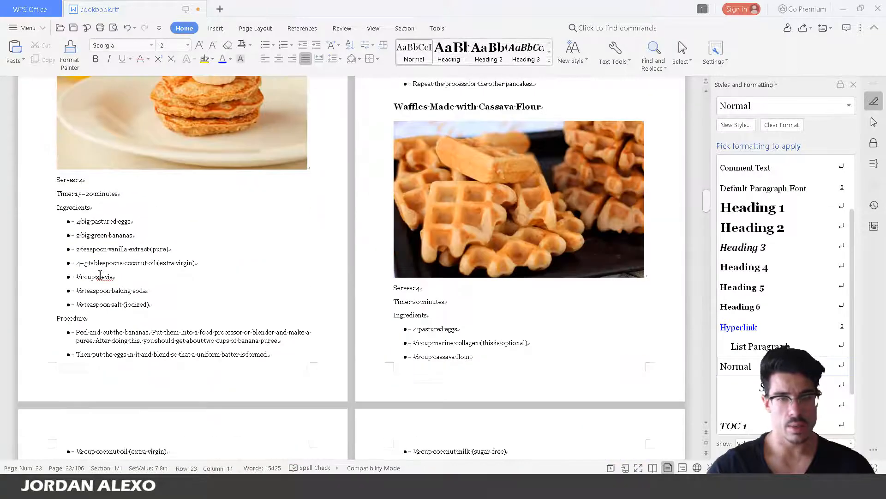
scroll(100, 276, "up", 10)
left_click_drag(706, 197, 677, 93)
Go back to page 1 showing the author byline and the Table of Contents heading
scroll(656, 169, "down", 4)
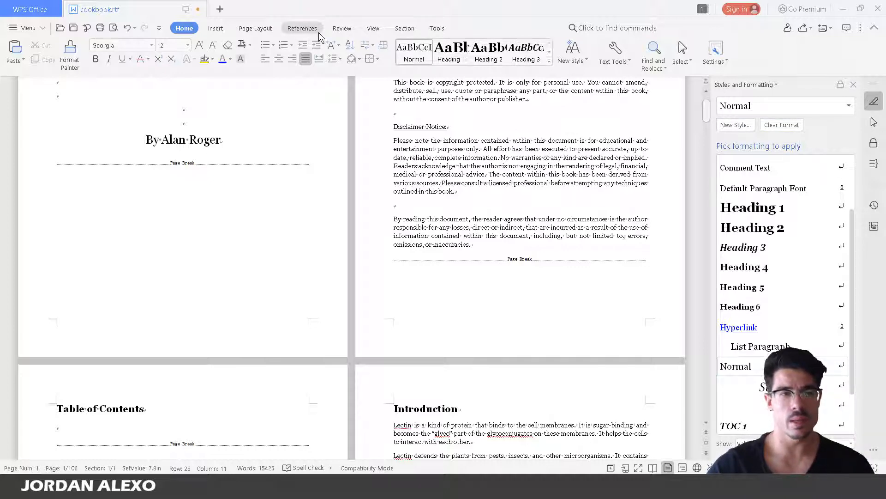
Close the font list without changing the font and scroll to the waffles and Broccoli Frittata pages
left_click(151, 46)
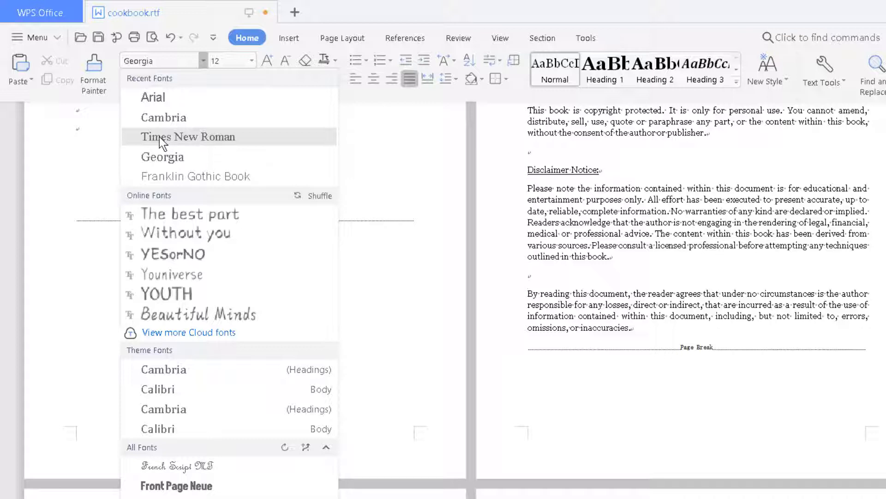
left_click(240, 58)
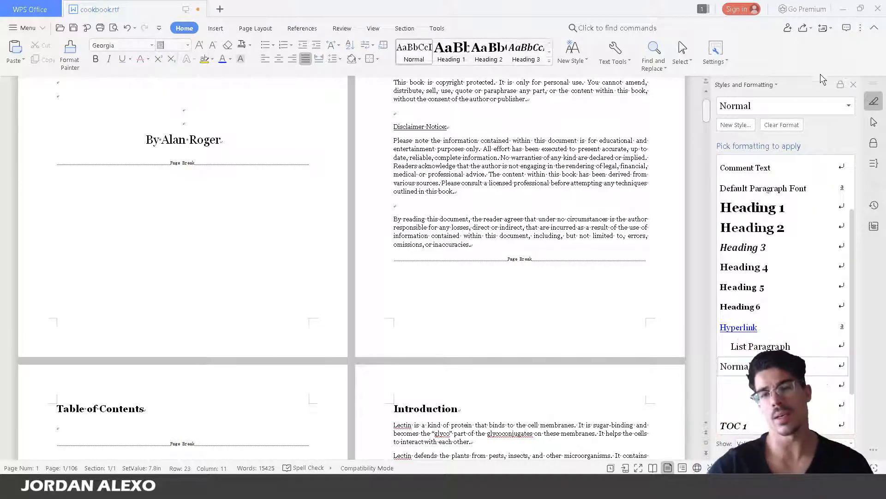
left_click_drag(705, 115, 702, 203)
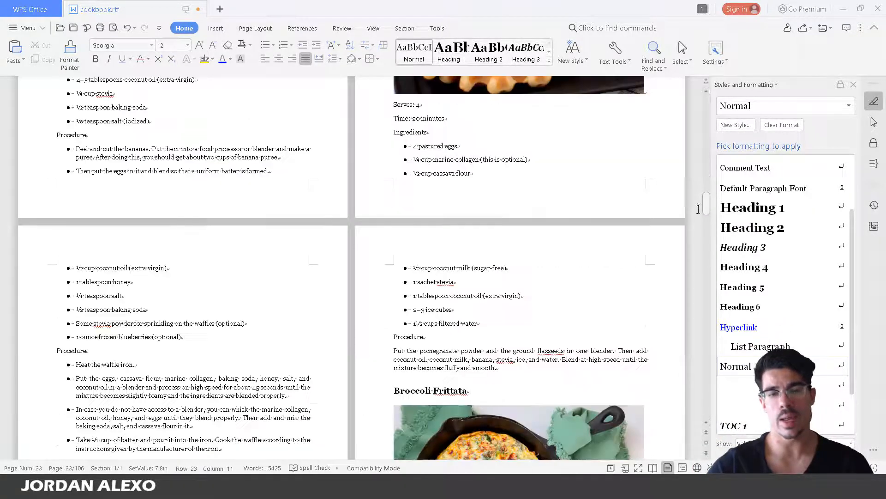
scroll(680, 233, "up", 15)
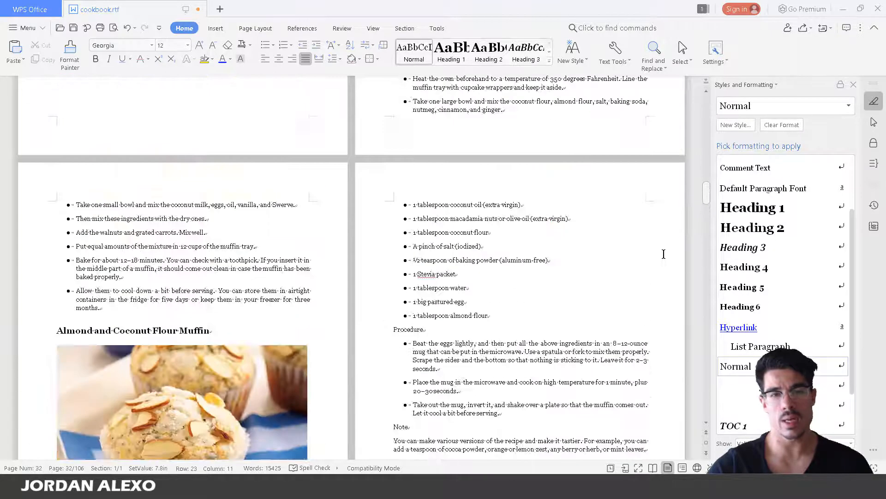
Select the Tasty Carrot Muffins heading in Chapter 2, then minimize the cookbook window
scroll(661, 255, "up", 5)
scroll(660, 259, "down", 3)
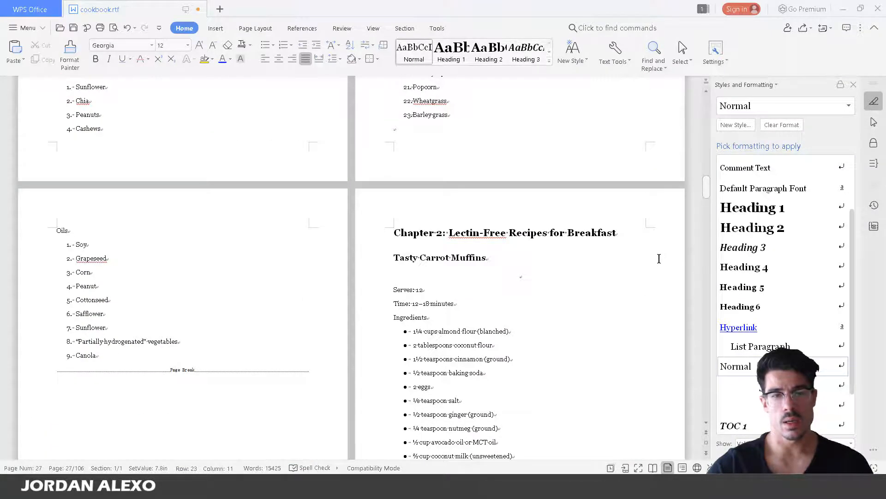
scroll(659, 258, "down", 3)
left_click(522, 101)
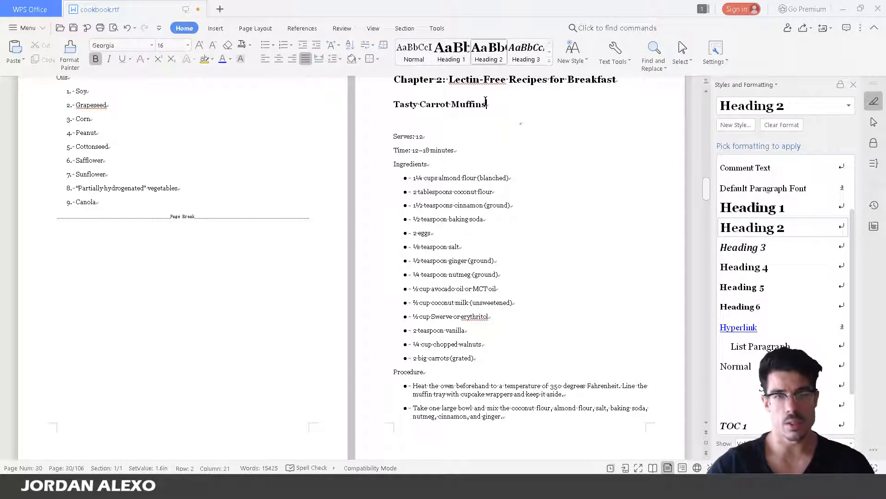
left_click_drag(471, 106, 397, 107)
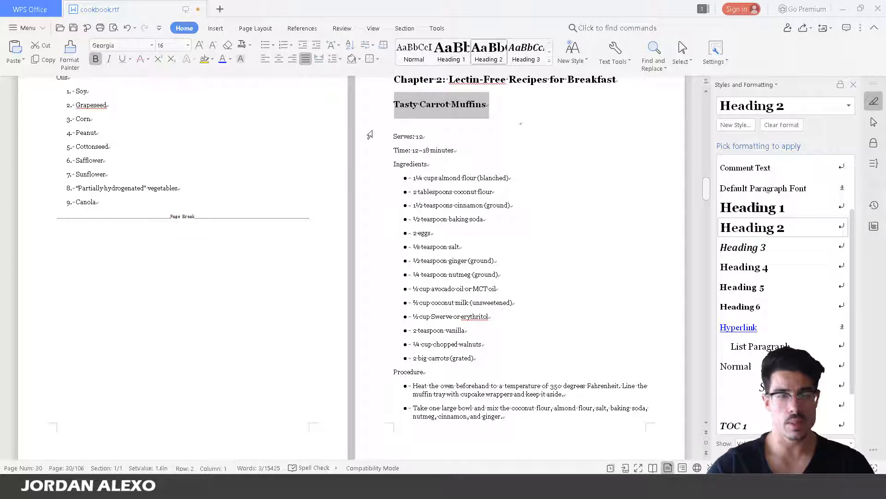
mouse_move(71, 486)
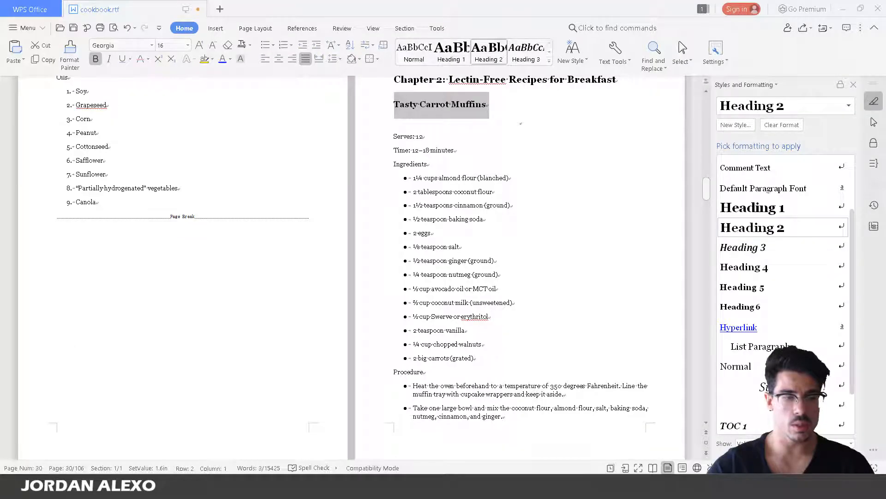
left_click(845, 11)
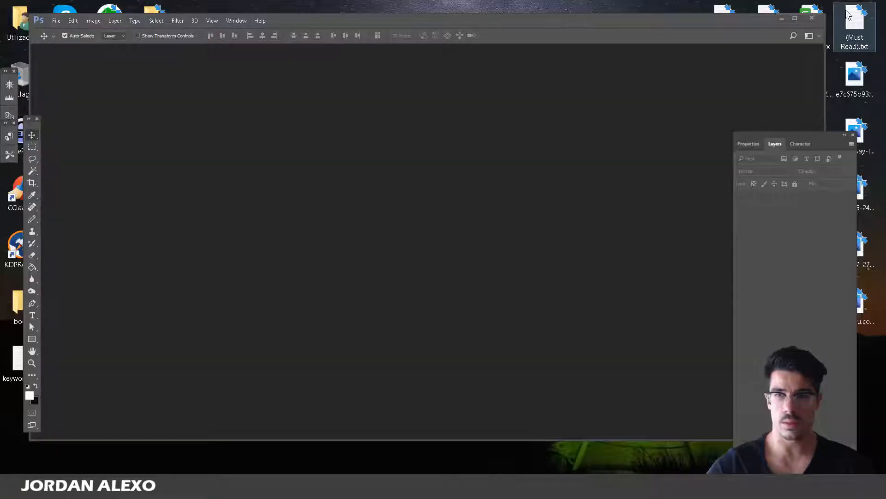
In Chrome, open a new tab, search Google for pixabay and open the Pixabay site
left_click(72, 485)
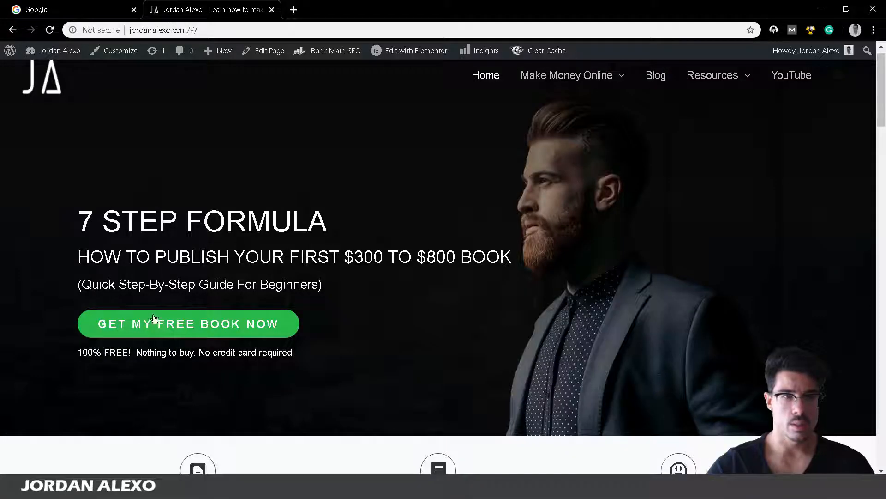
left_click(54, 5)
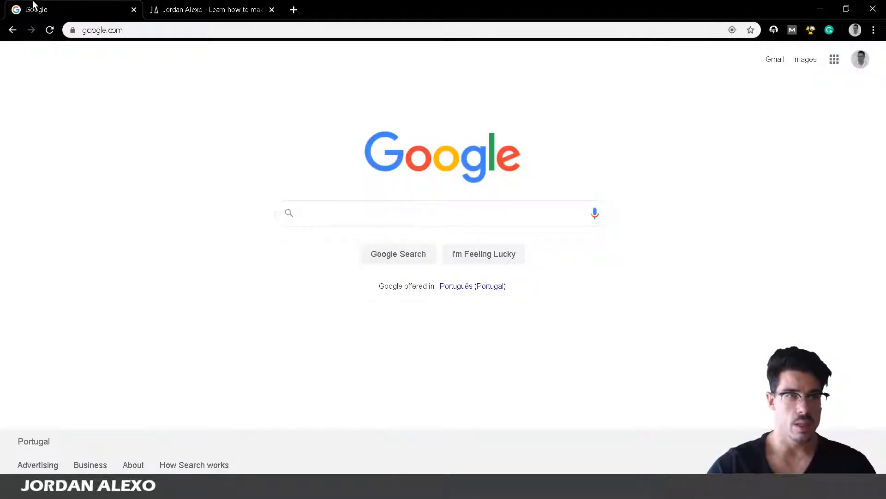
key("ctrl+t")
type("pixabay")
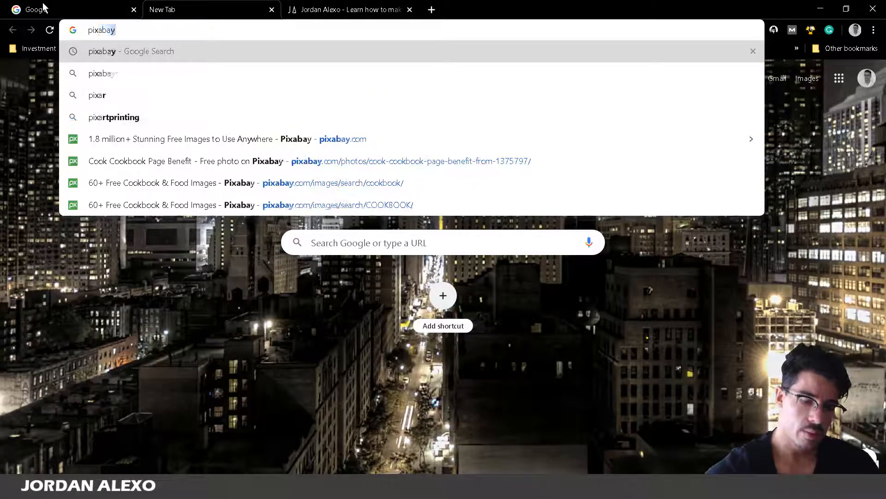
key("Return")
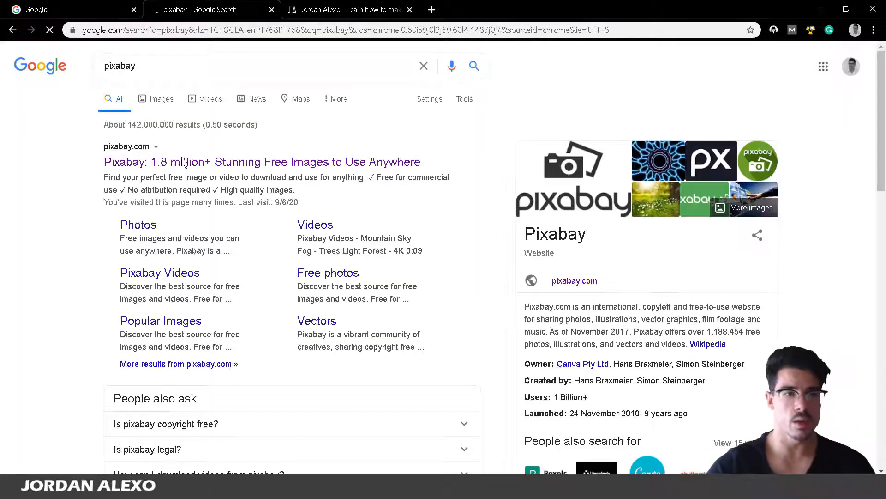
left_click(181, 162)
Take the 'Tasty Carrot Muffins' heading from the cookbook and search Pixabay for it
left_click(179, 487)
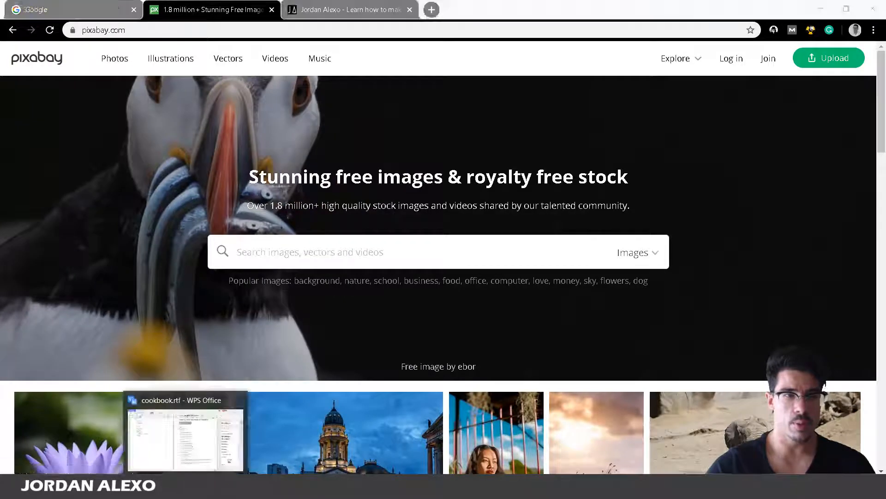
left_click_drag(490, 104, 340, 105)
left_click_drag(486, 103, 401, 111)
key("ctrl+c")
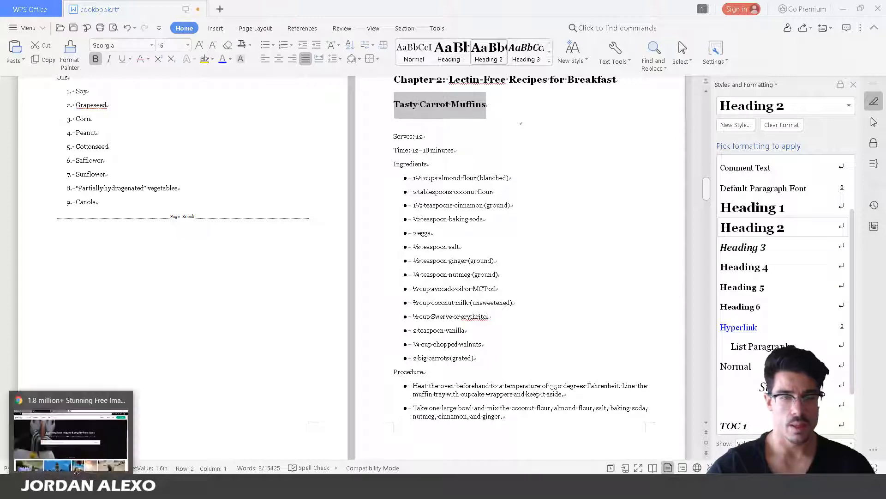
left_click(76, 474)
key("ctrl+v")
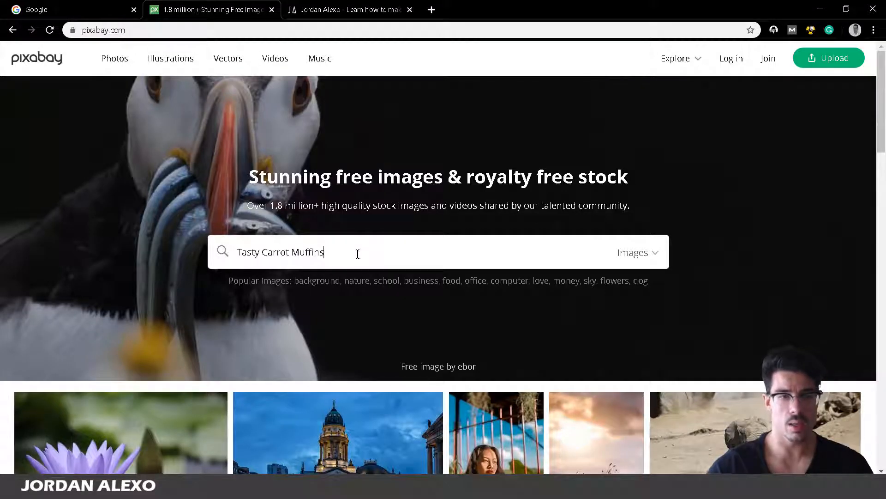
key("Return")
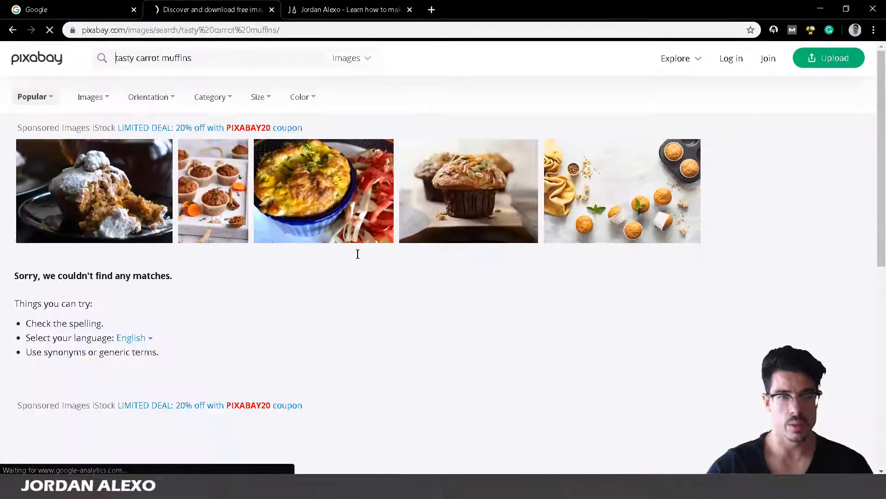
scroll(557, 163, "down", 3)
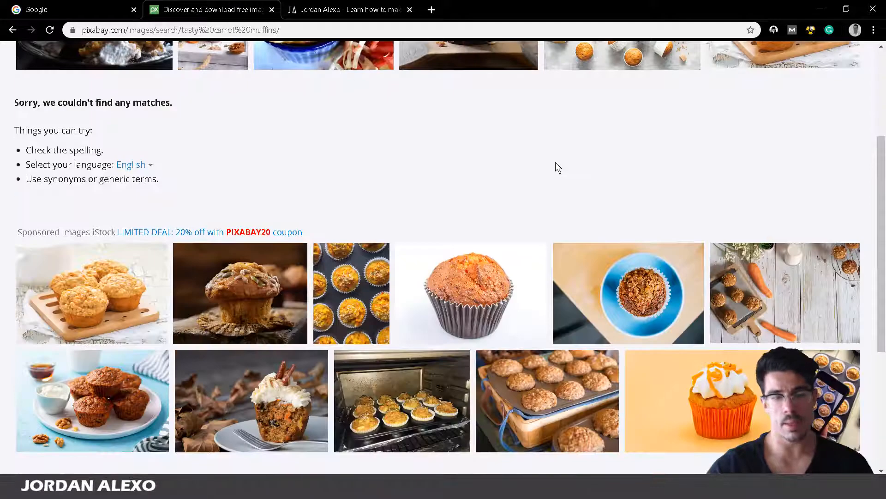
scroll(555, 163, "down", 1)
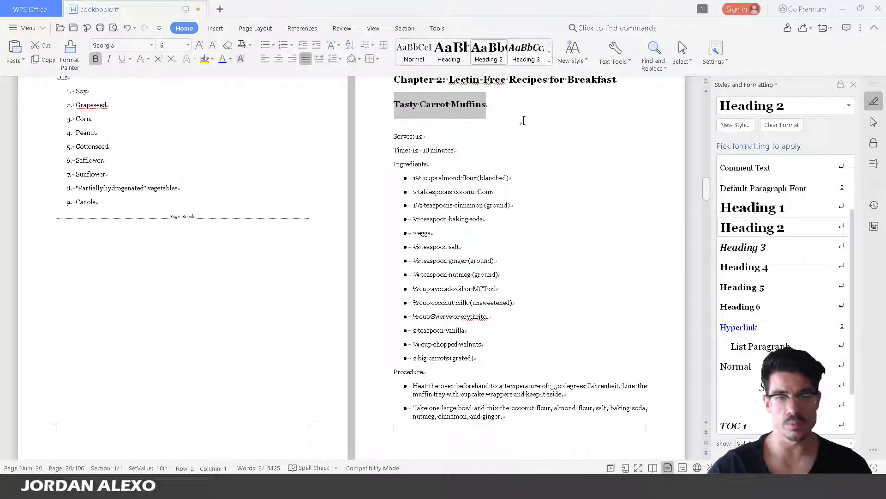
Deselect the Tasty Carrot Muffins heading and switch back to the Pixabay results in Chrome
left_click(447, 121)
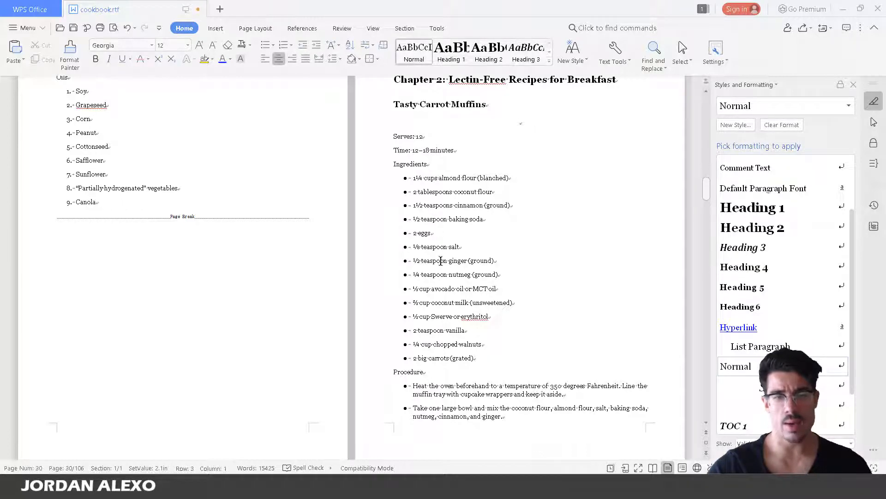
scroll(438, 195, "down", 1)
scroll(441, 277, "down", 1)
mouse_move(71, 487)
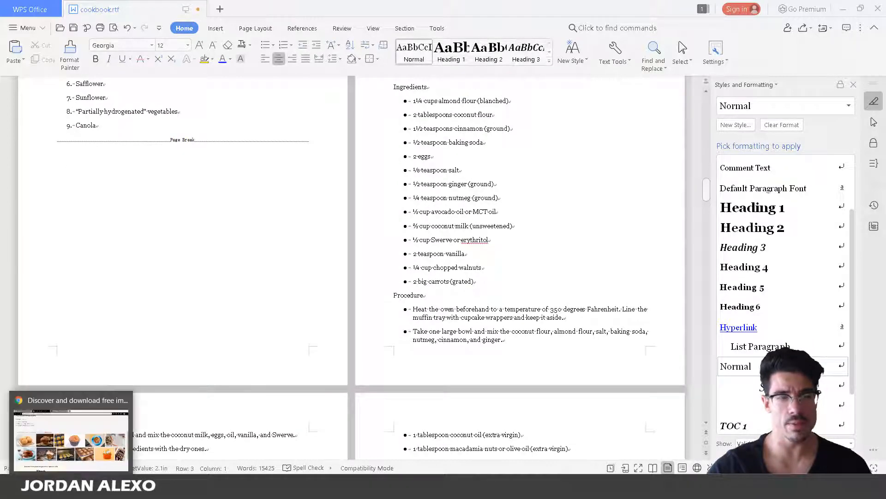
scroll(352, 269, "down", 1)
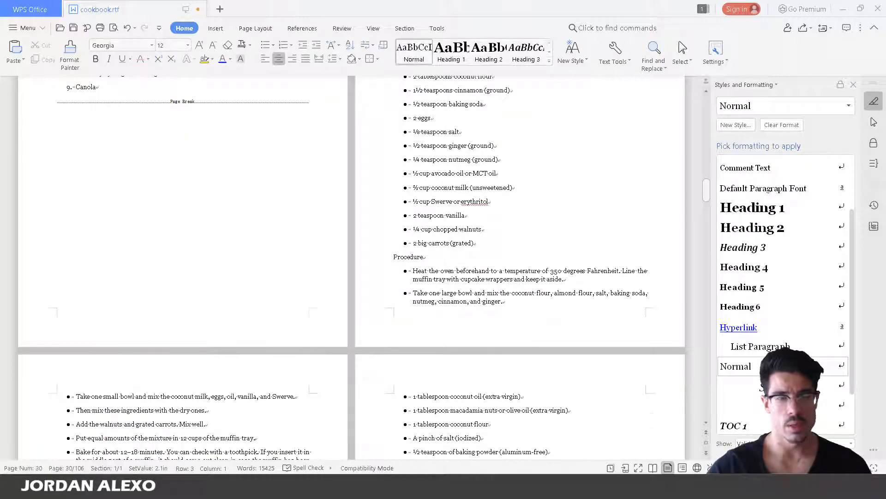
left_click(72, 487)
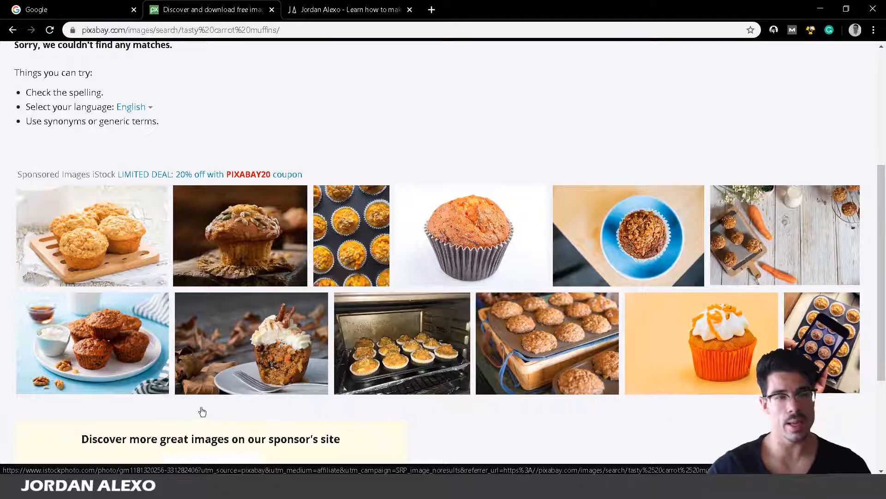
Drop 'tasty' from the Pixabay query and search for 'carrot muffins'
scroll(202, 412, "down", 4)
scroll(215, 377, "up", 5)
scroll(218, 384, "up", 4)
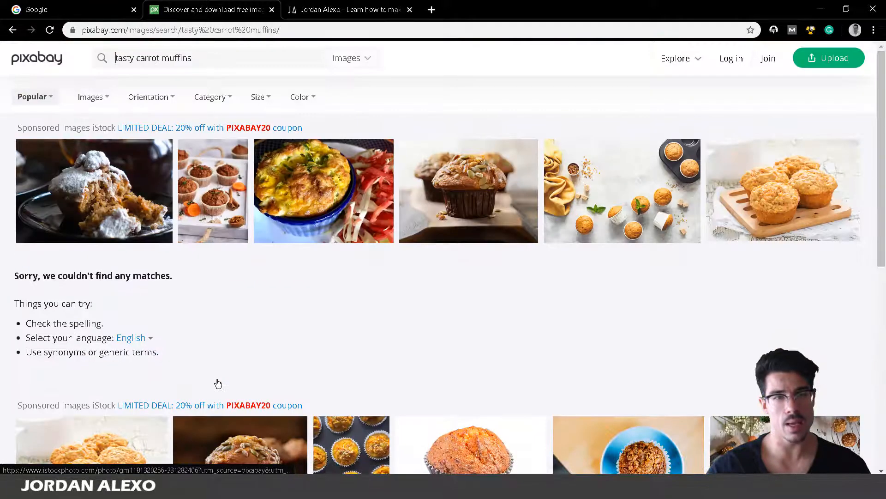
scroll(218, 383, "down", 1)
scroll(96, 278, "down", 1)
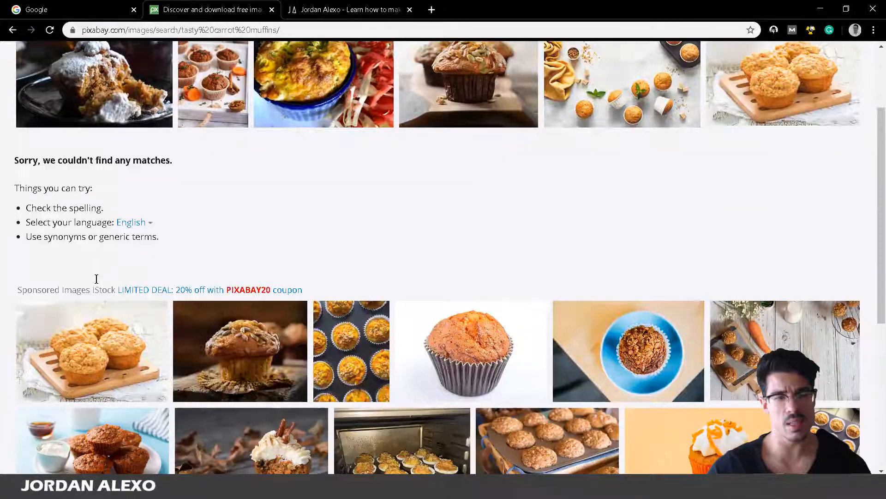
scroll(96, 278, "down", 1)
scroll(98, 285, "down", 1)
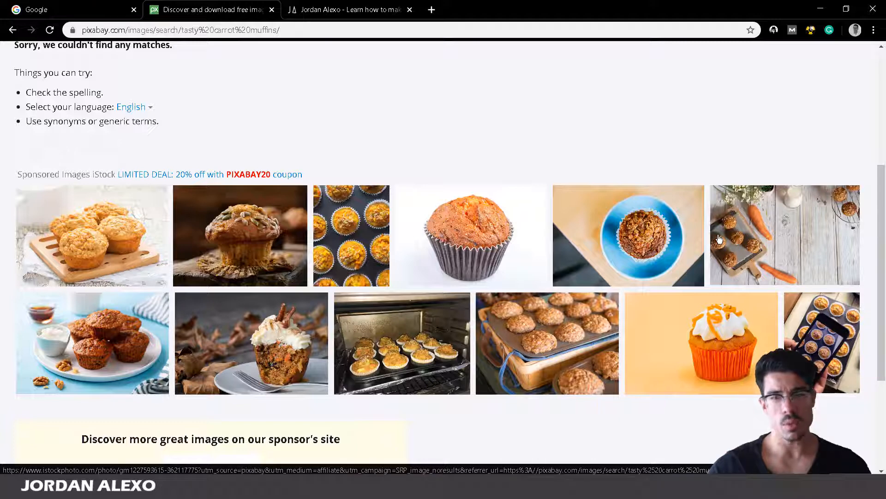
scroll(719, 238, "up", 1)
scroll(716, 238, "up", 3)
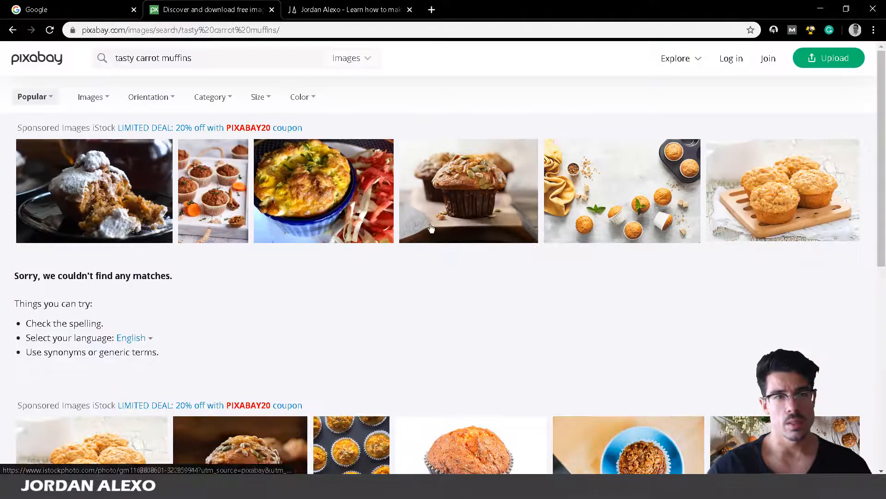
double_click(122, 56)
key("BackSpace")
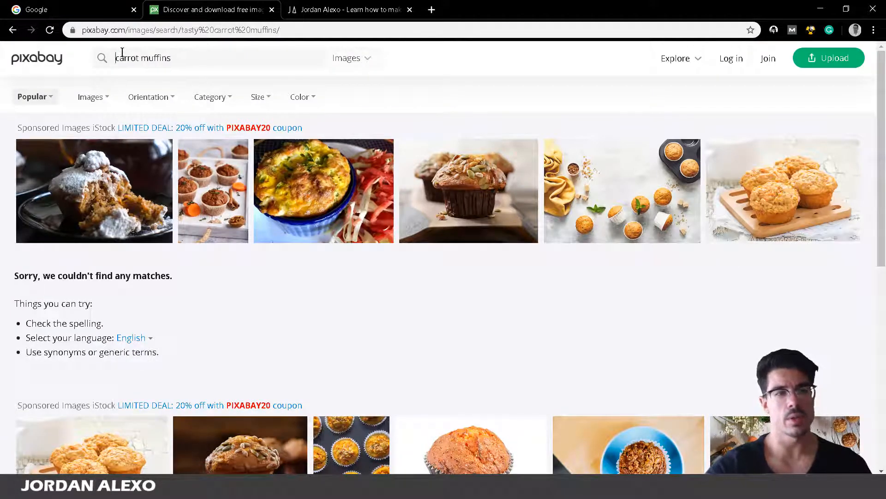
key("Return")
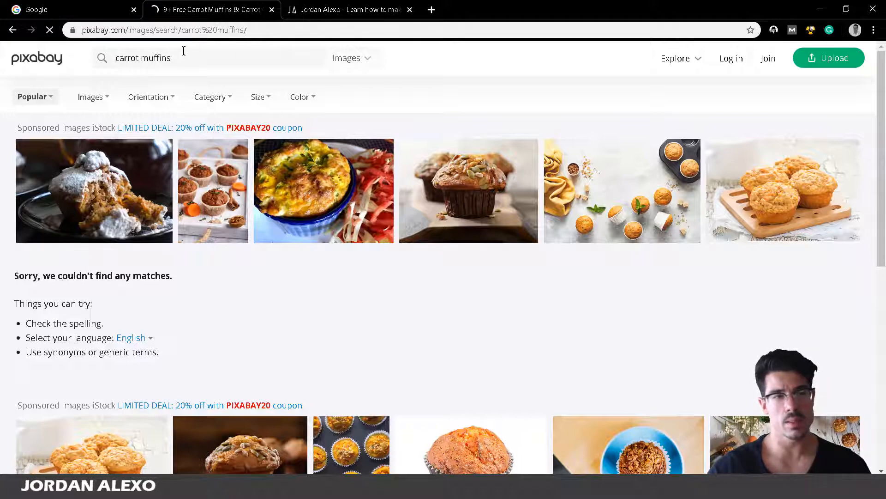
Shorten the query to singular 'carrot muffin' and rerun the search
scroll(189, 72, "down", 1)
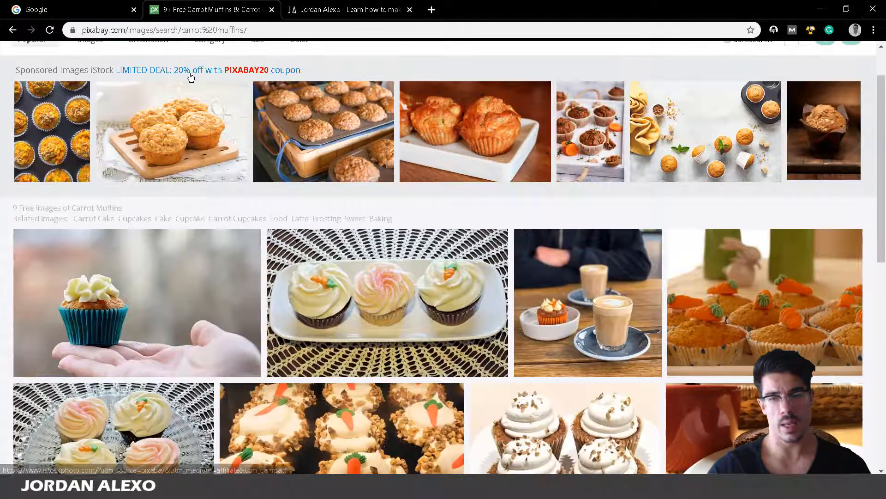
scroll(189, 73, "down", 3)
scroll(189, 73, "down", 5)
scroll(190, 76, "up", 4)
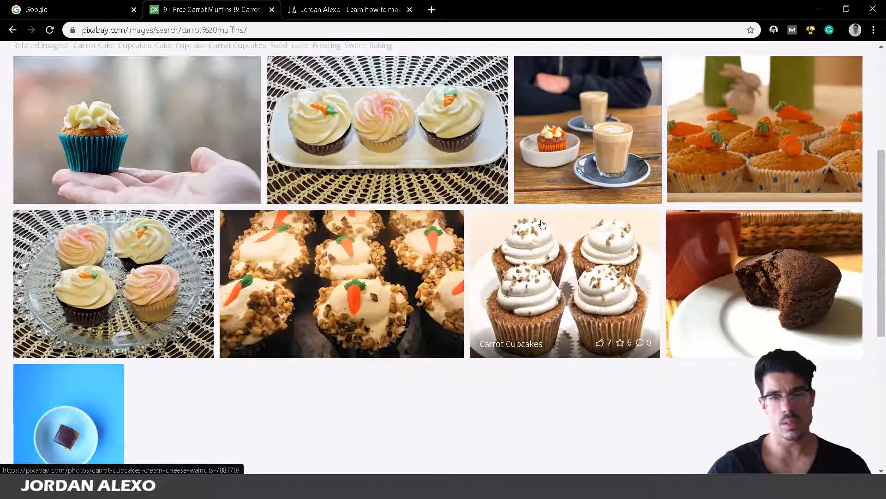
scroll(427, 251, "up", 5)
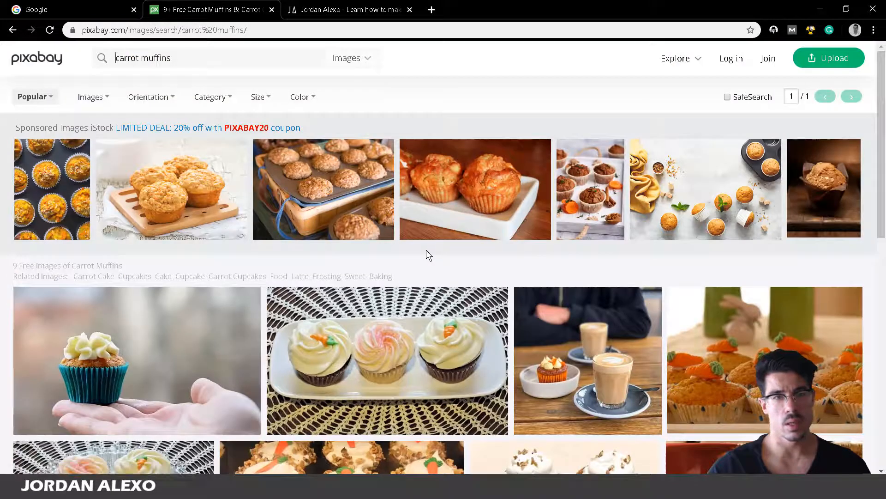
key("BackSpace")
key("Return")
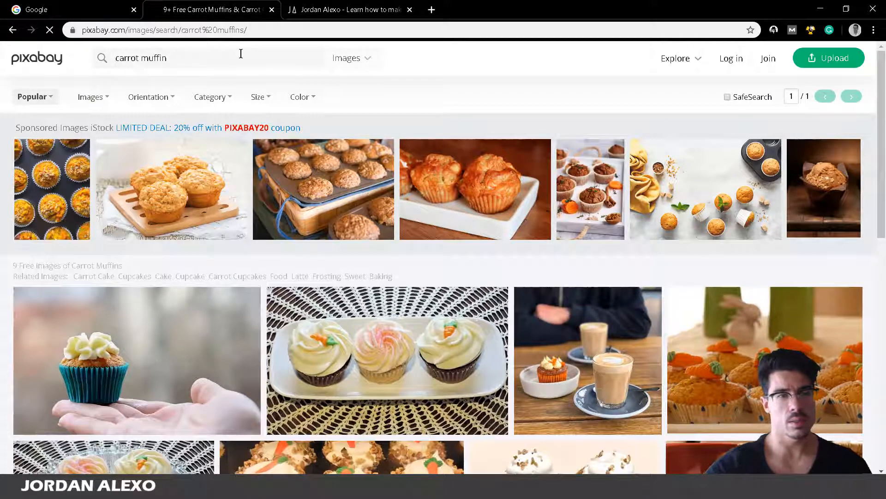
scroll(284, 187, "down", 7)
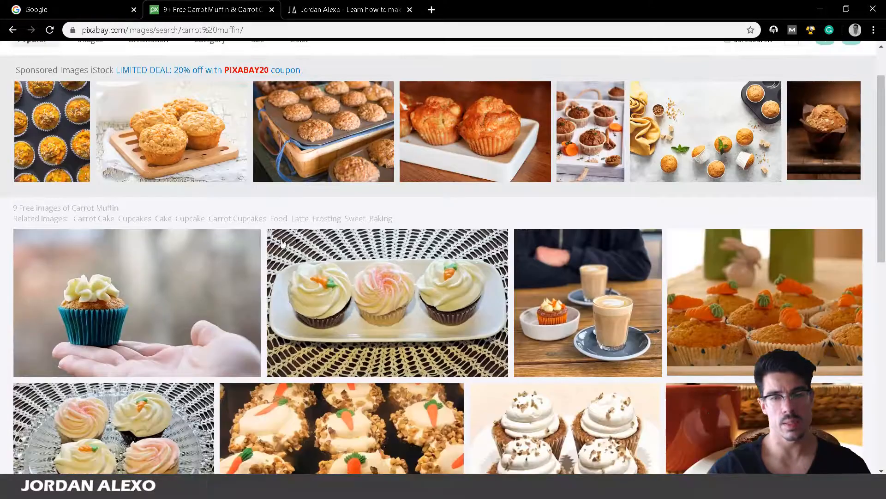
right_click(218, 9)
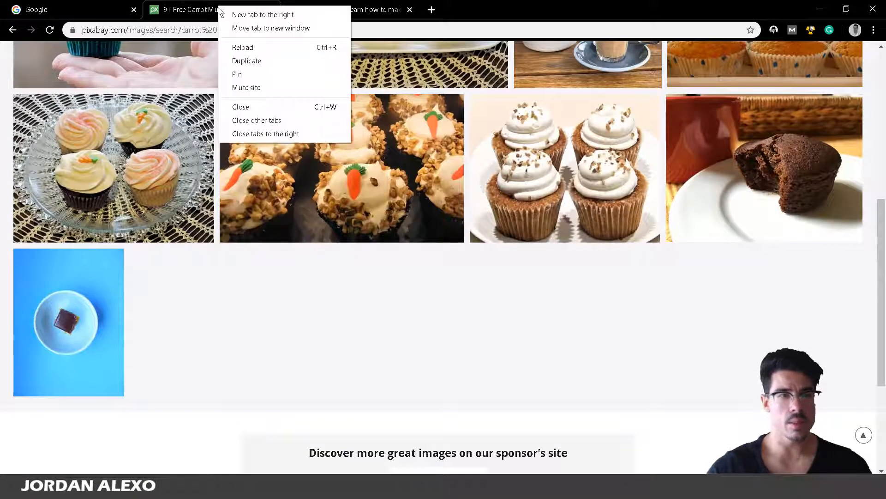
In a new tab beside Pixabay, search for adobe stock and open the Adobe Stock site with All categories
left_click(222, 13)
type("adobe st")
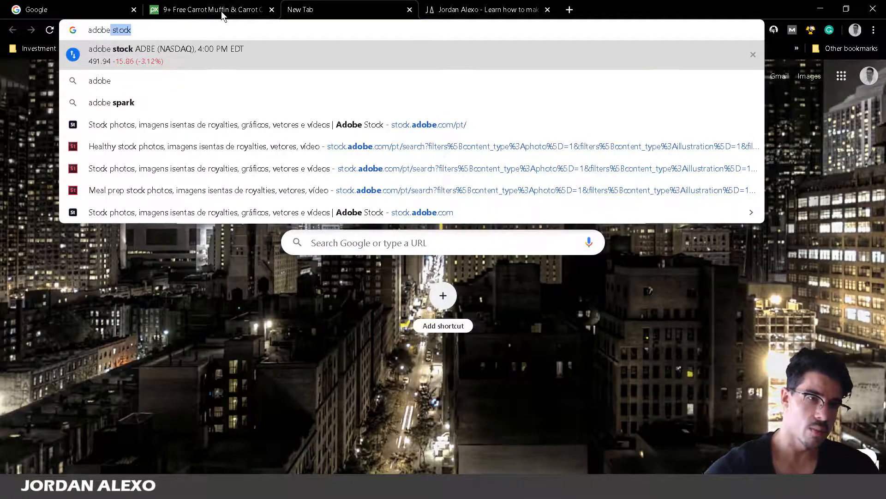
type("oc")
key("Return")
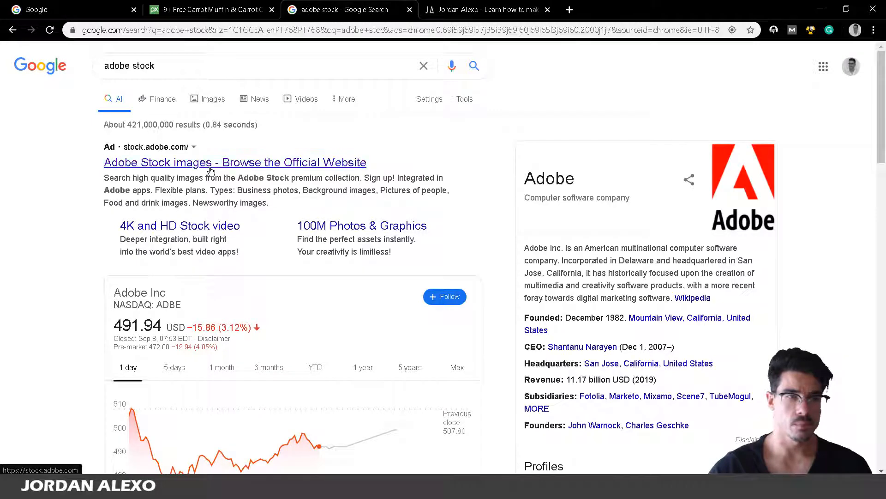
scroll(210, 170, "down", 12)
scroll(259, 158, "up", 2)
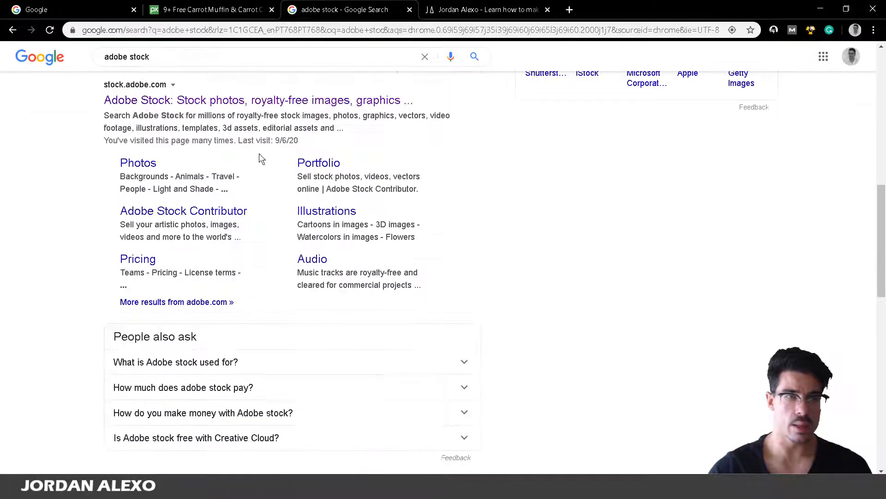
left_click(283, 100)
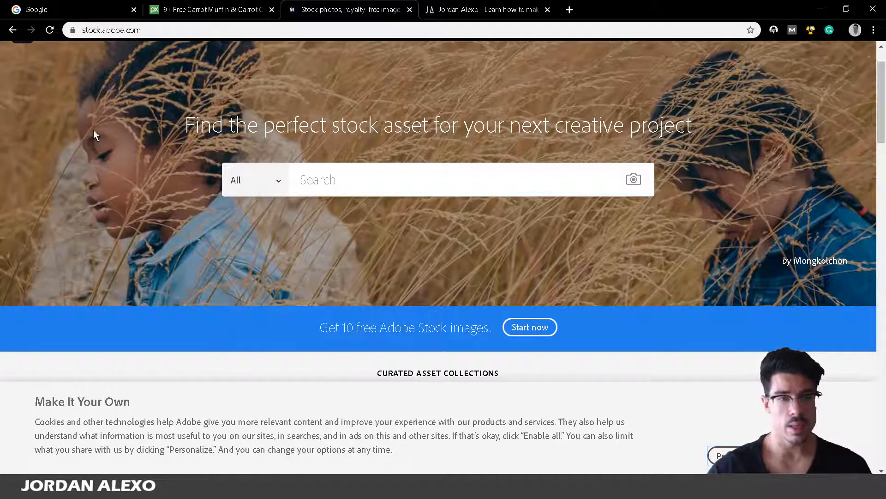
left_click(233, 181)
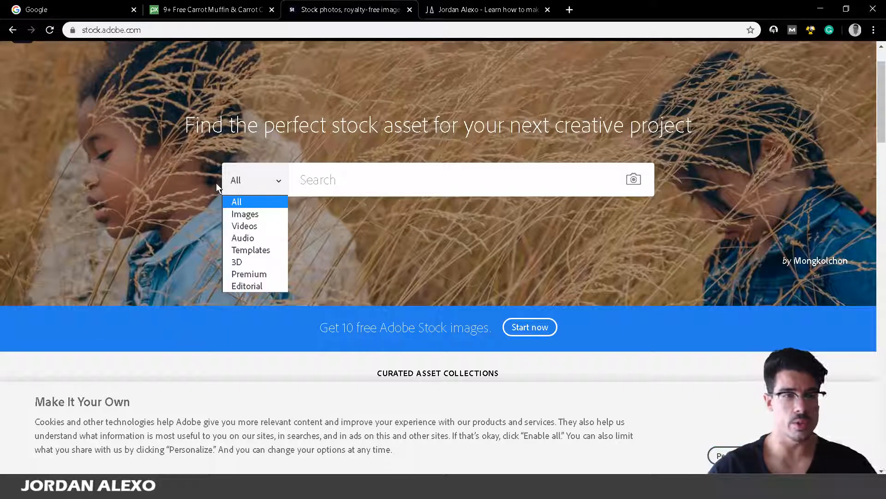
left_click(371, 170)
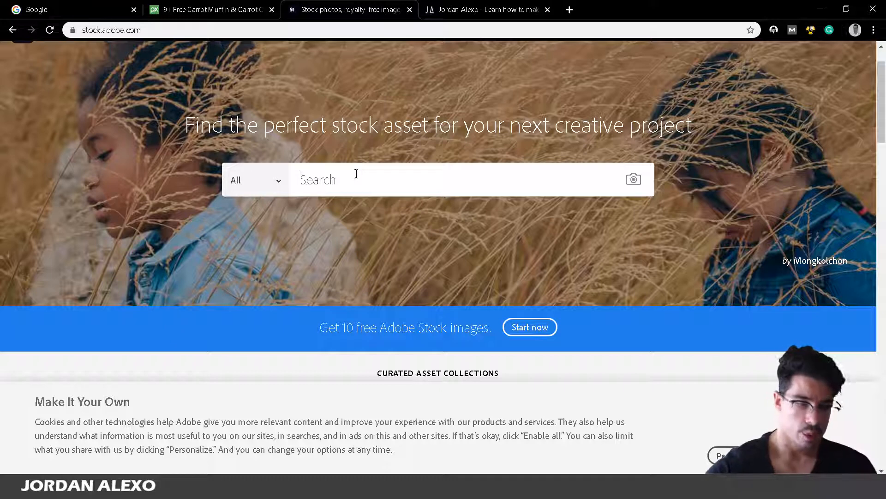
Copy 'carrot muffin' from the Pixabay search box and search Adobe Stock for it
left_click(164, 7)
scroll(425, 93, "up", 10)
triple_click(251, 57)
key("ctrl+c")
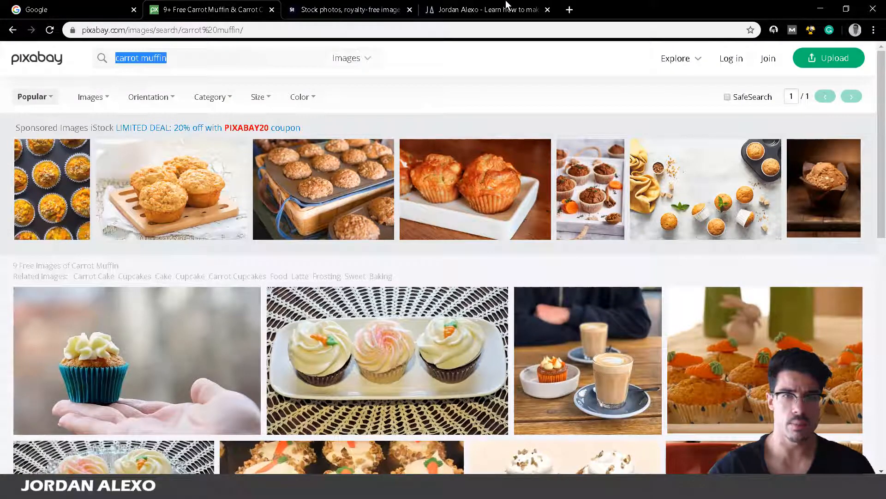
left_click(508, 7)
left_click(284, 6)
key("ctrl+v")
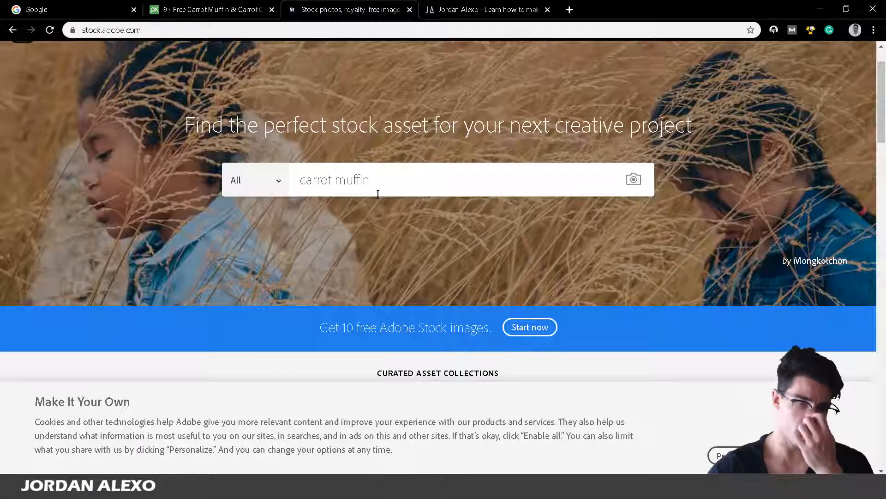
key("Return")
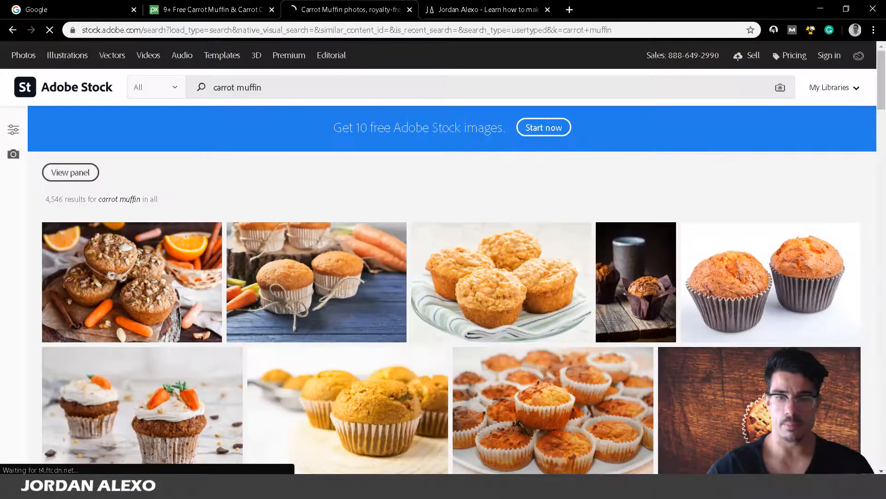
scroll(384, 219, "down", 5)
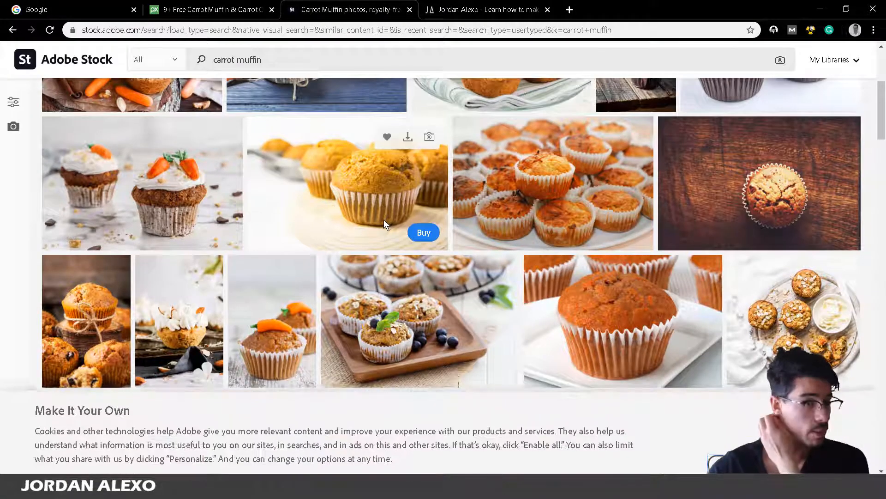
scroll(394, 239, "up", 1)
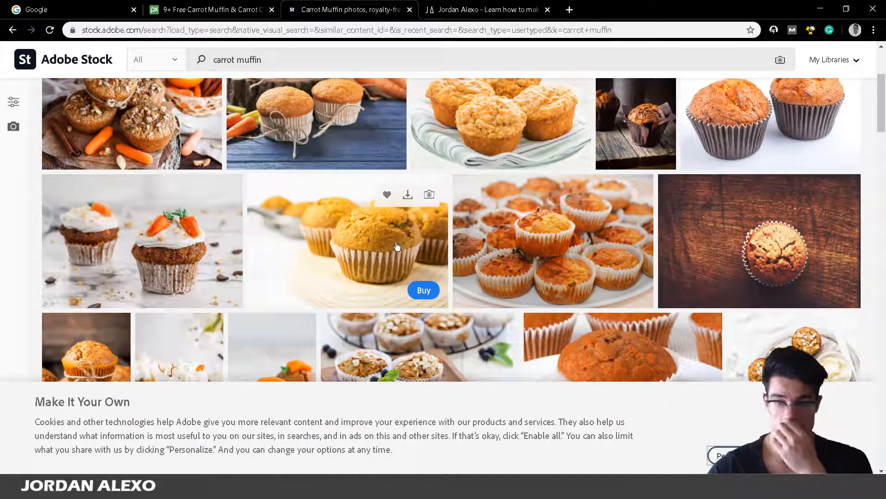
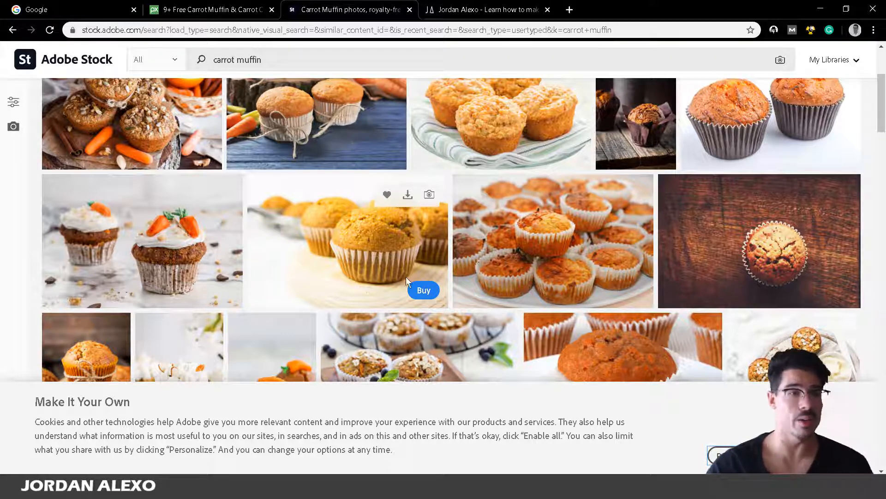
Search Google for 'carrot muffin' and scroll well down through its image results
left_click(69, 6)
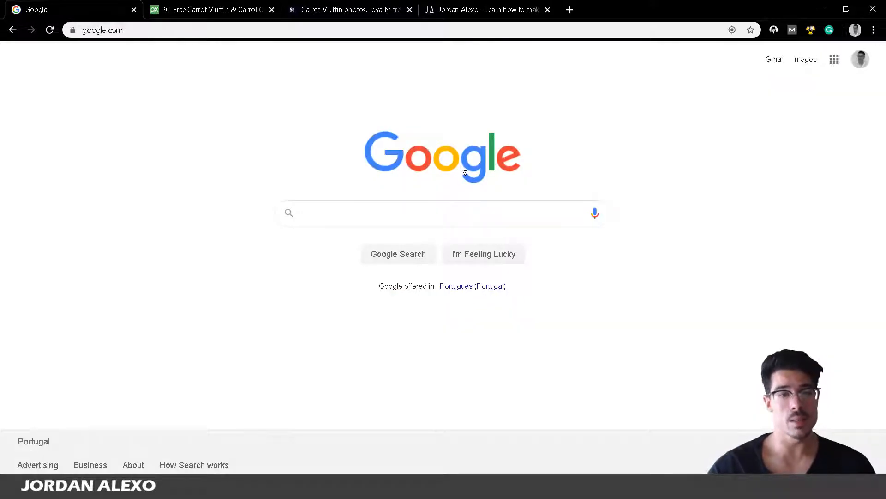
type("carrot muffin")
key("Return")
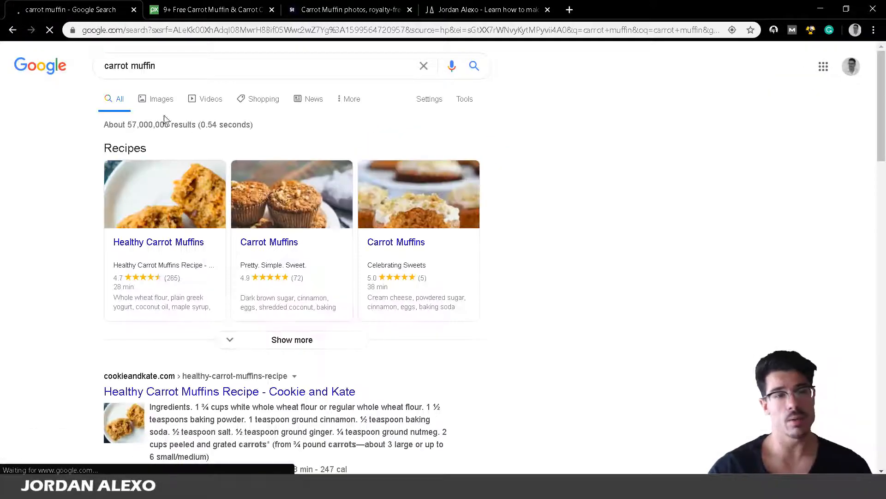
left_click(153, 111)
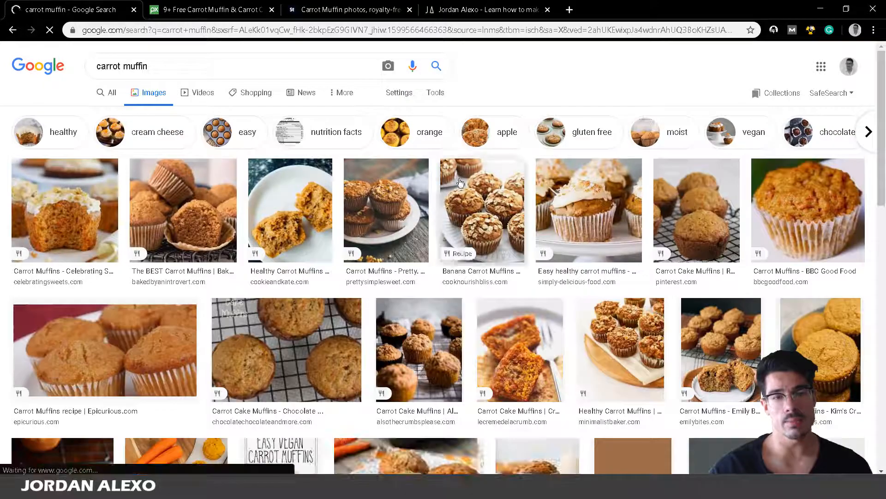
scroll(479, 273, "down", 3)
scroll(243, 310, "down", 1)
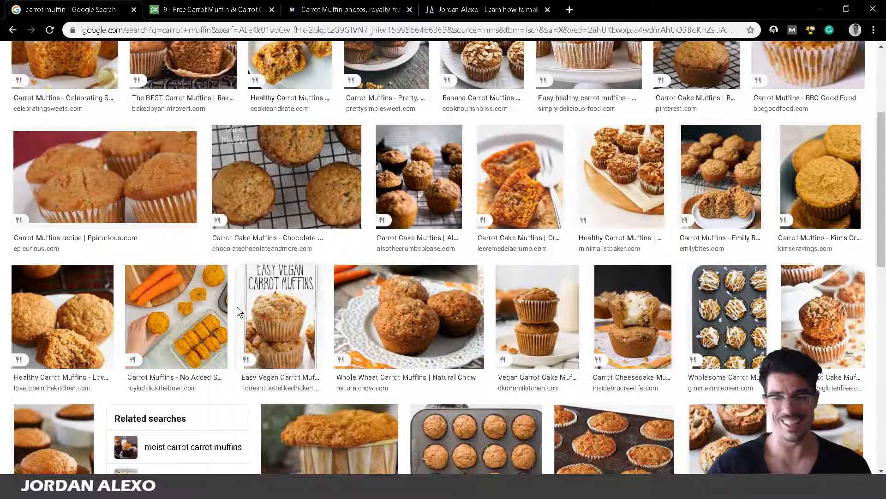
scroll(419, 206, "down", 3)
scroll(419, 206, "down", 3)
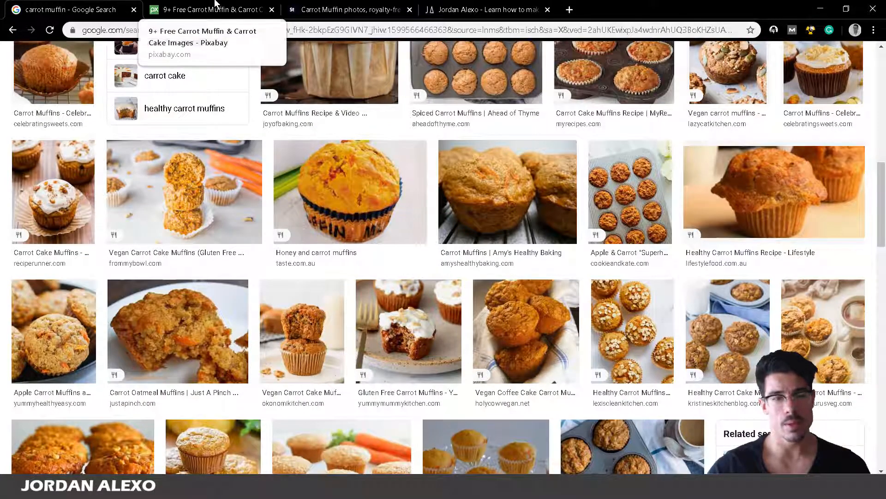
scroll(368, 69, "down", 12)
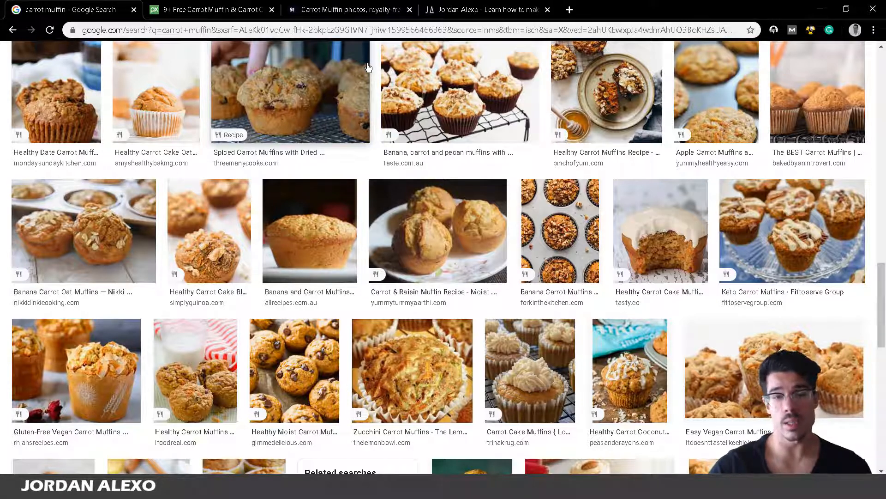
scroll(219, 144, "down", 3)
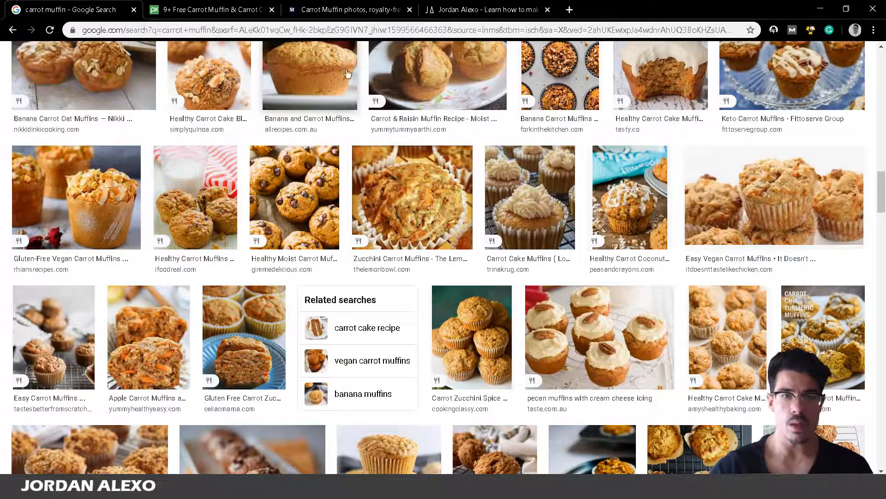
scroll(348, 74, "up", 5)
On Pixabay, open the muffins-with-candy-carrots photo and choose the 1920×1440 JPG download
left_click(200, 6)
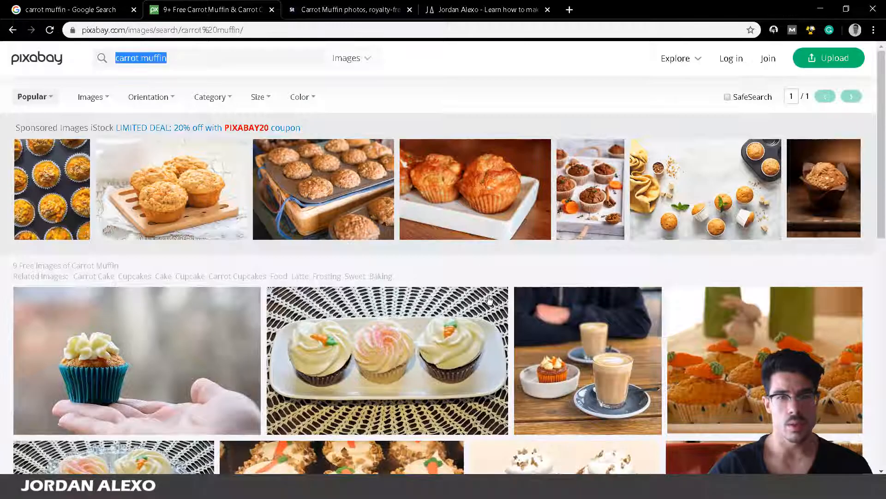
scroll(489, 300, "down", 4)
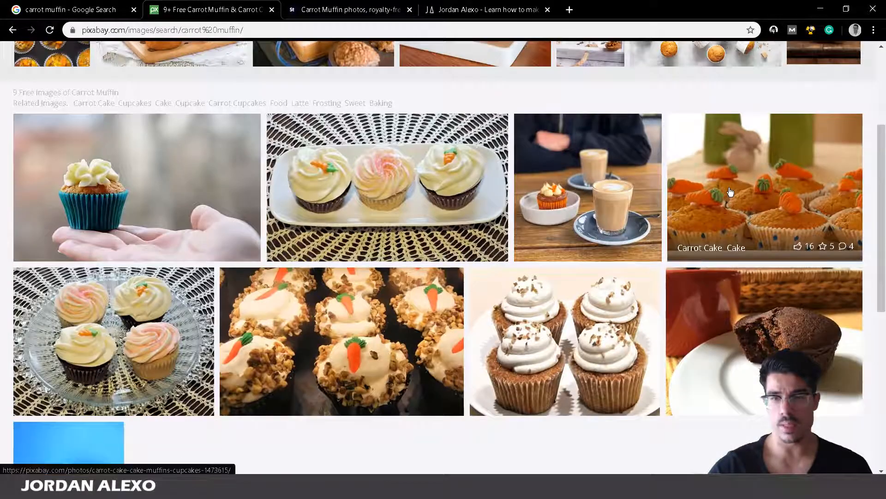
left_click(730, 192)
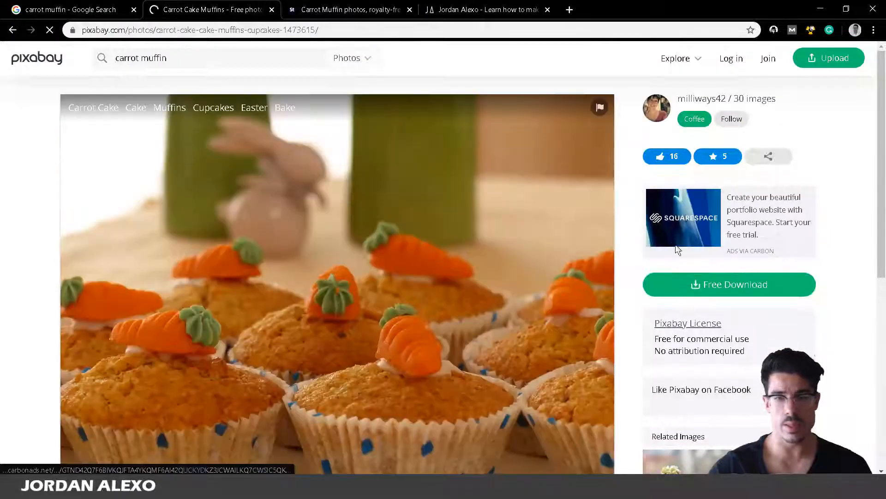
scroll(678, 249, "down", 3)
left_click(717, 175)
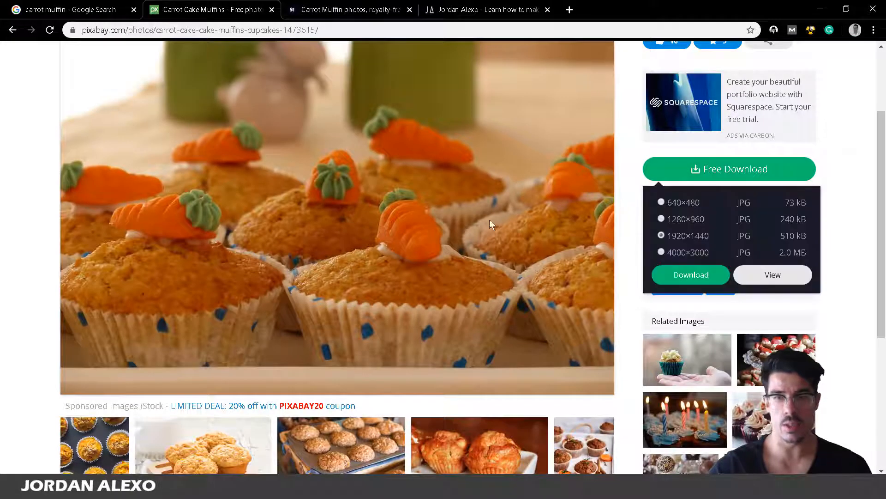
left_click(700, 276)
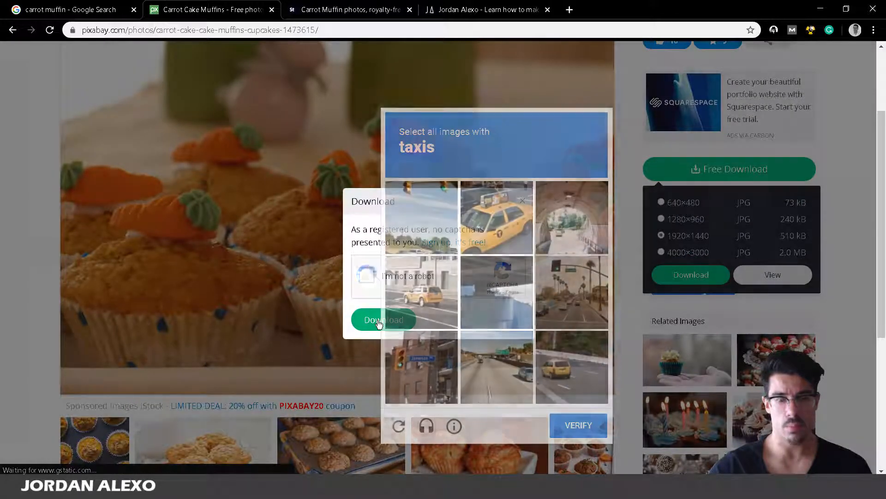
Pass the reCAPTCHA by marking the three taxi pictures, then download and open the photo
left_click(494, 219)
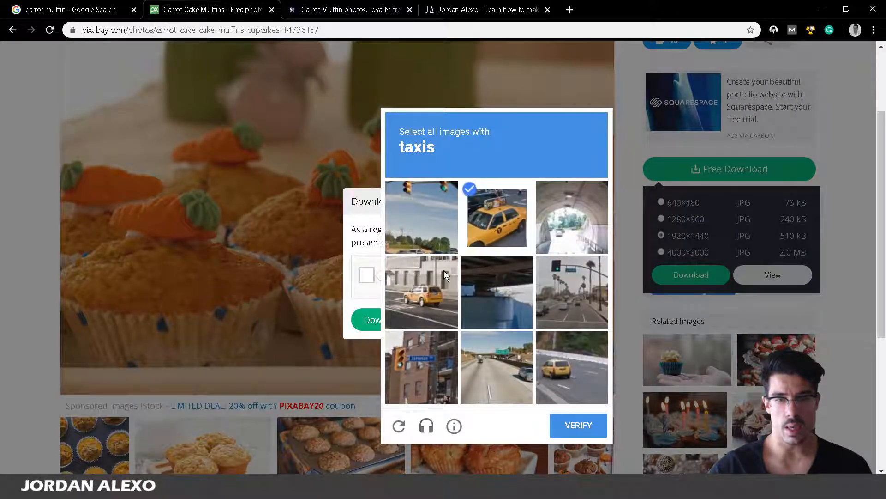
left_click(422, 291)
left_click(580, 367)
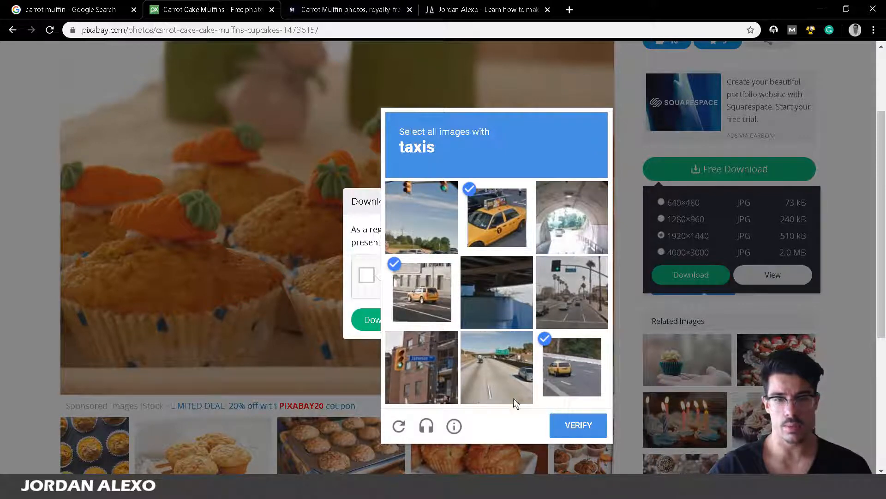
left_click(560, 426)
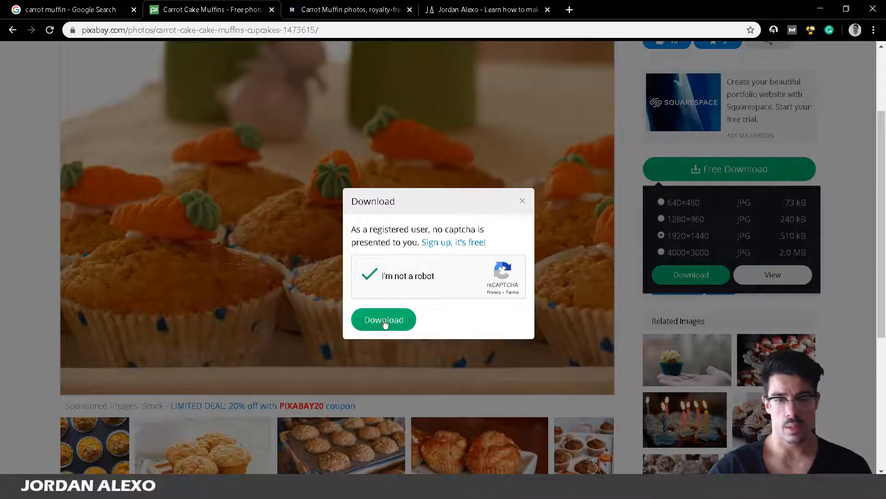
left_click(364, 323)
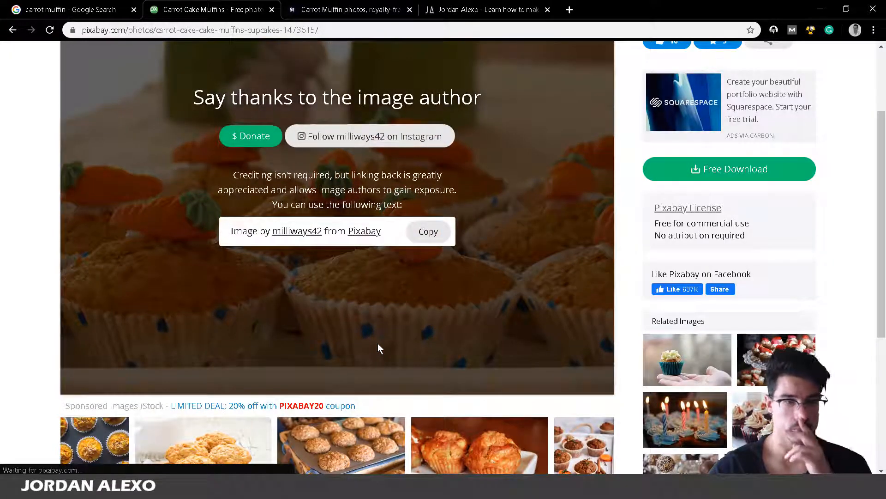
left_click(63, 462)
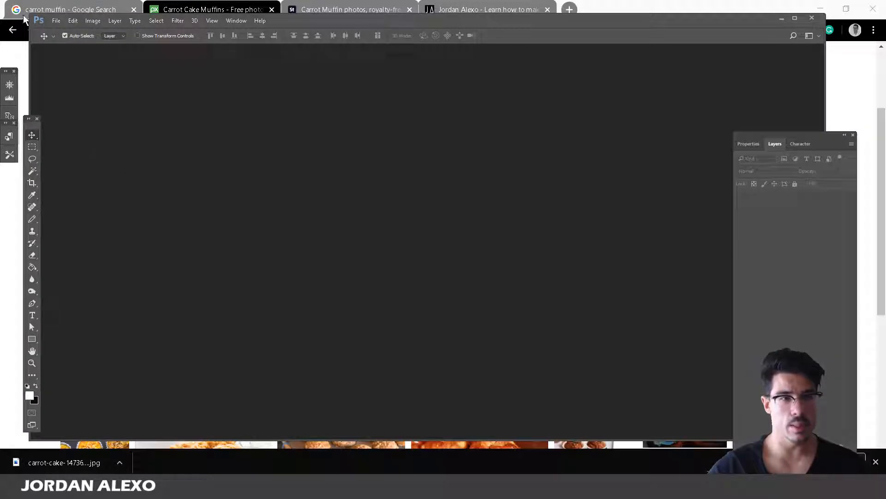
Open carrot-cake-1473615_1920.jpg in Photoshop, dismissing the missing colour profile prompt
left_click(56, 21)
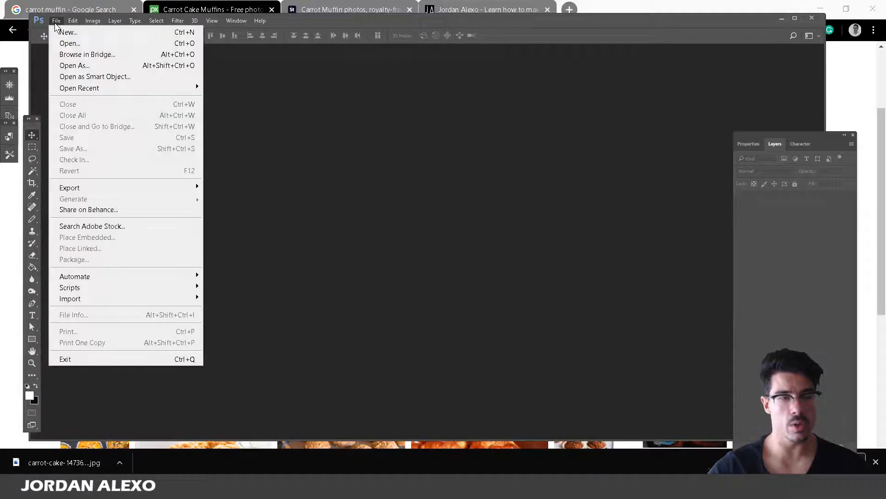
left_click(67, 43)
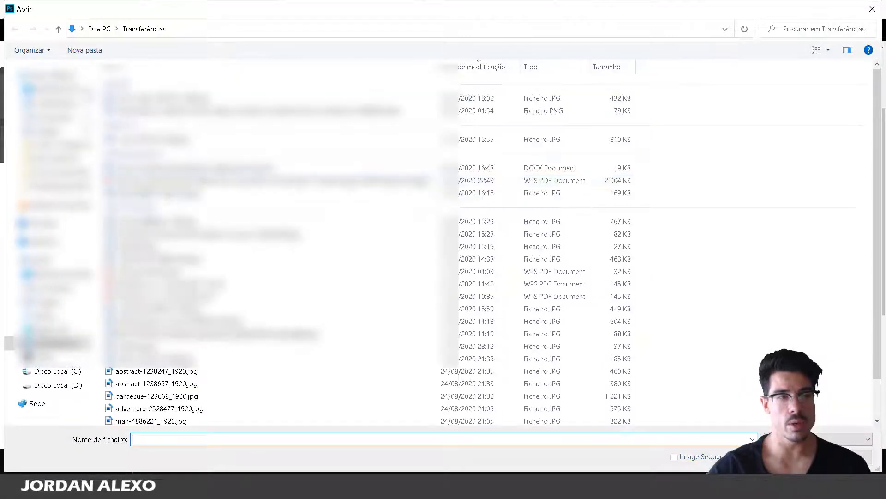
left_click(194, 98)
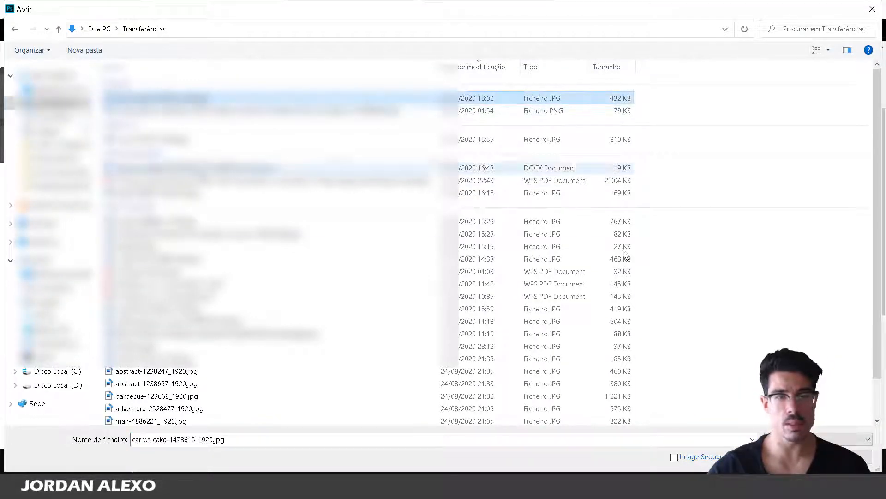
left_click(795, 457)
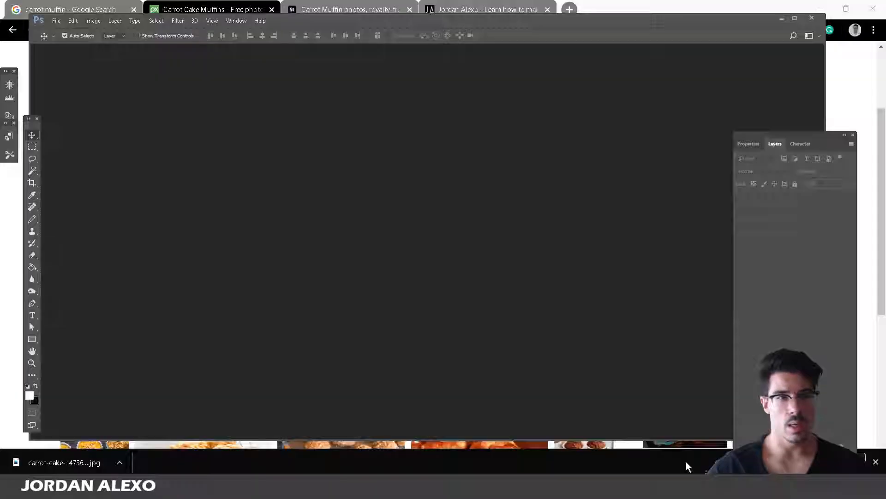
left_click(505, 235)
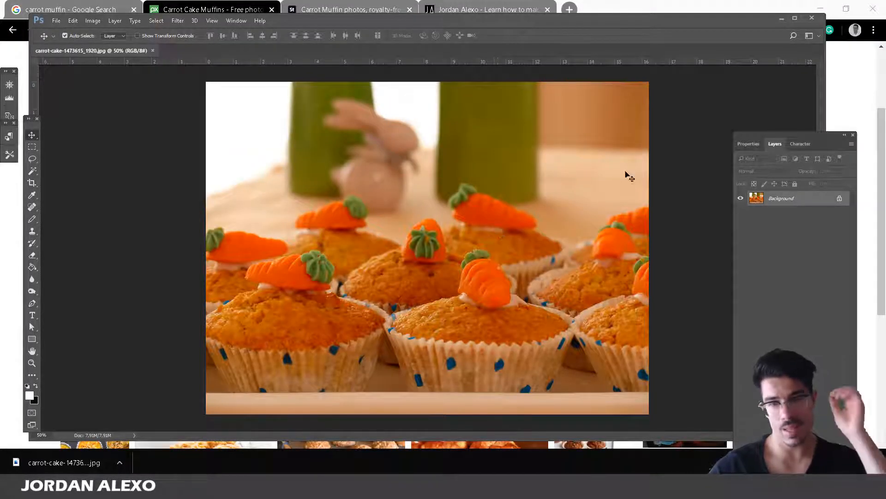
Convert the locked Background into an editable Layer 0
double_click(783, 198)
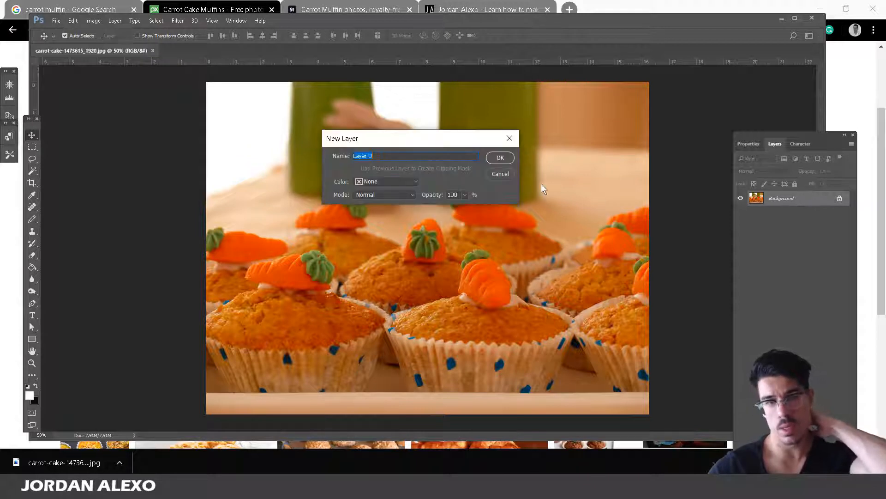
left_click(505, 176)
double_click(814, 202)
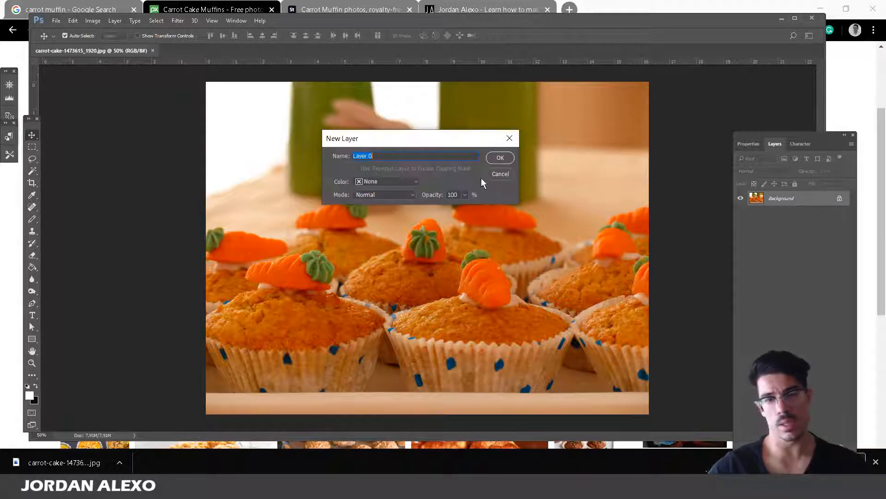
left_click(500, 158)
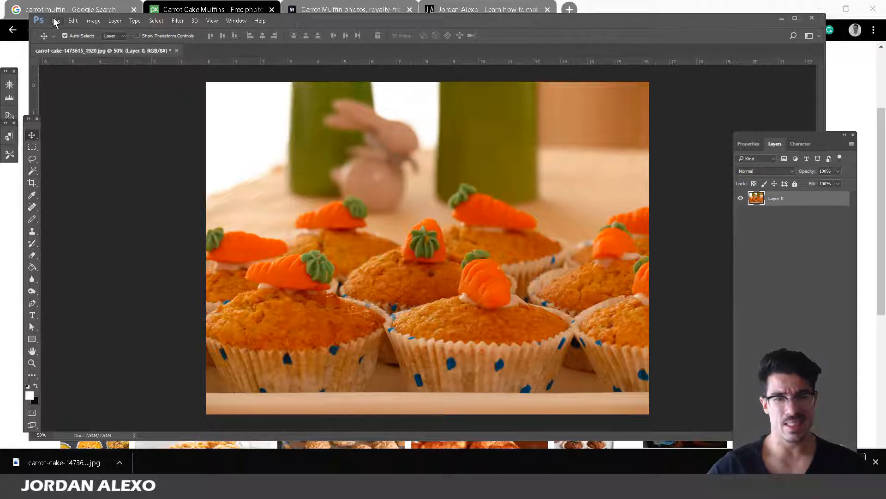
Apply a Vibrance adjustment with Saturation lowered to -16 and Vibrance left at 0
left_click(93, 20)
mouse_move(155, 56)
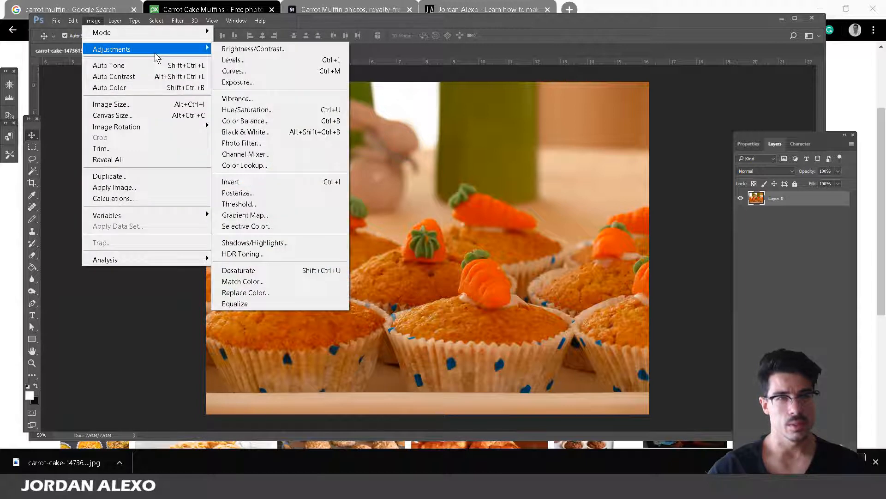
mouse_move(118, 50)
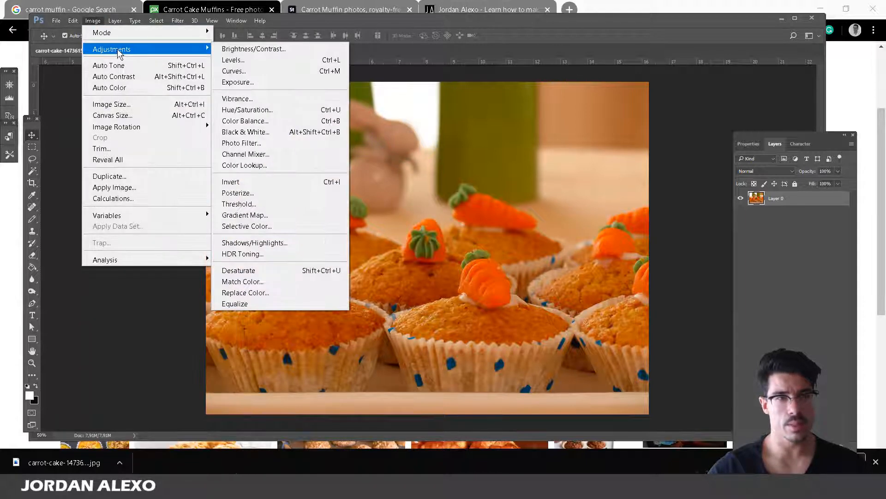
left_click(315, 98)
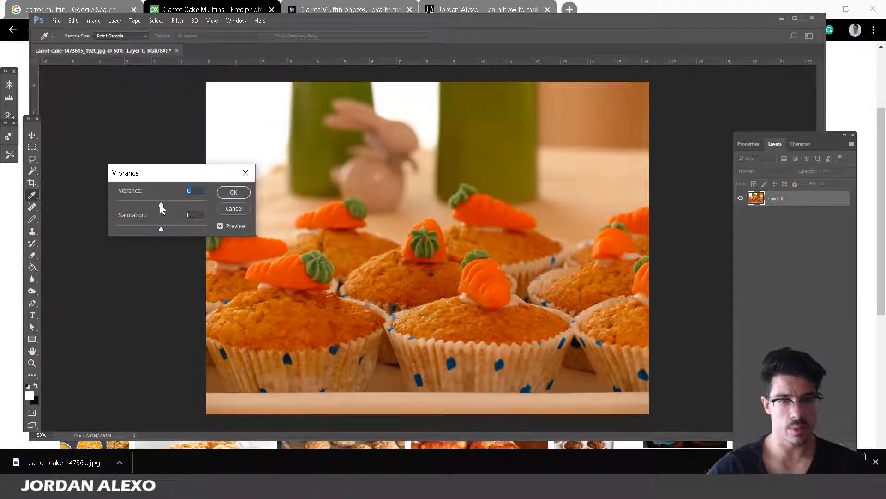
left_click_drag(159, 204, 151, 227)
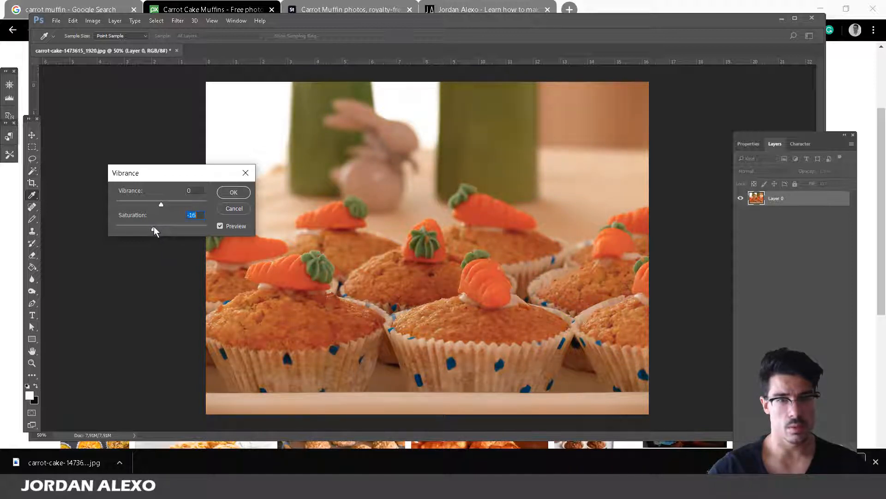
left_click(234, 192)
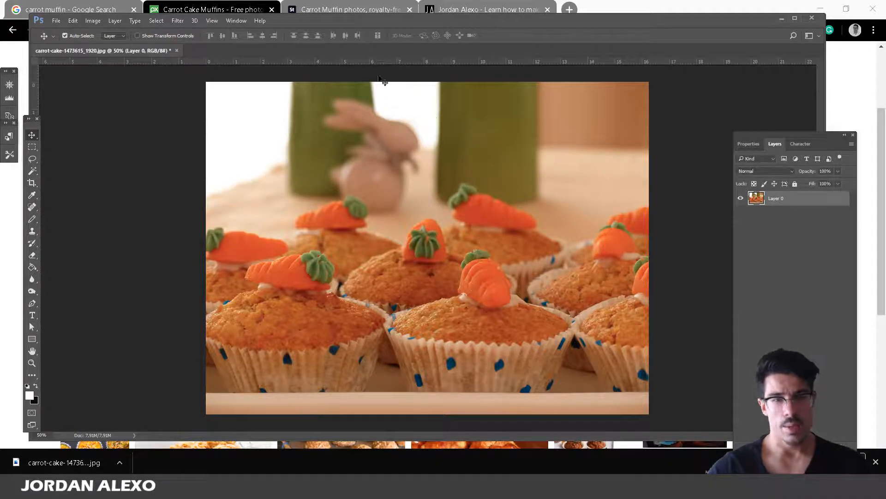
Look over the Image Size settings, then close the dialog without changes
left_click(93, 21)
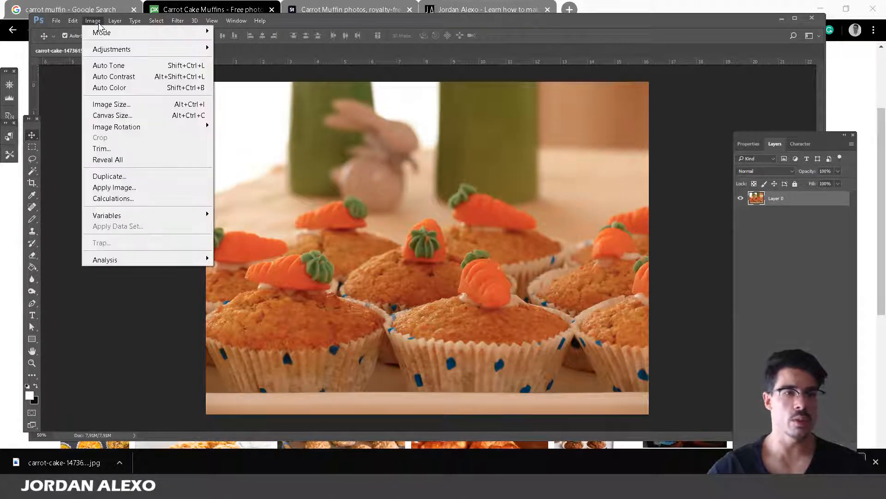
left_click(128, 104)
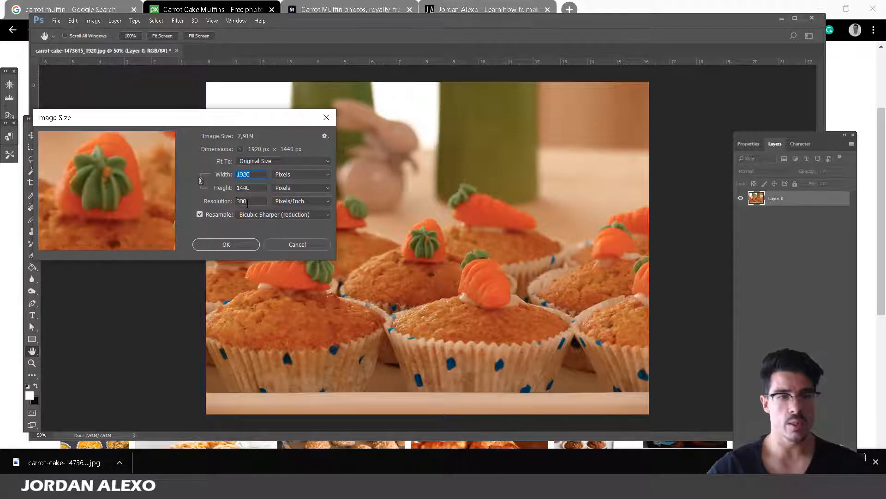
left_click(248, 204)
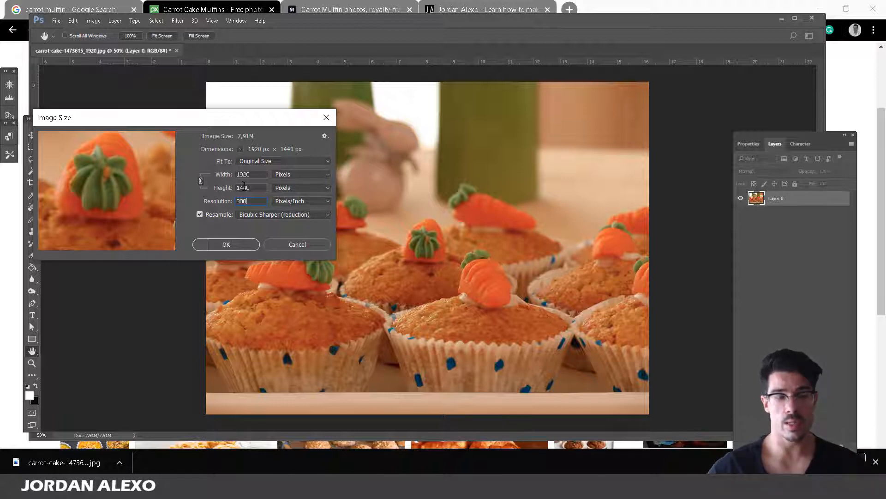
left_click_drag(224, 122, 388, 127)
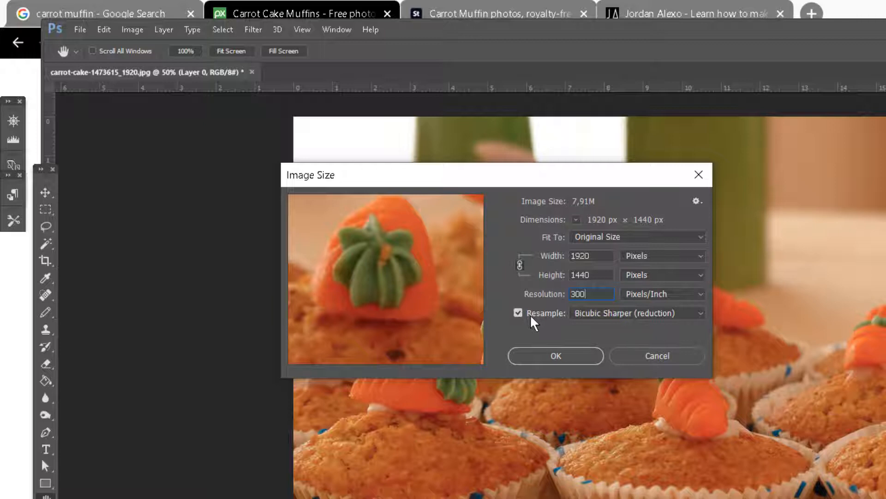
left_click(618, 358)
left_click(661, 11)
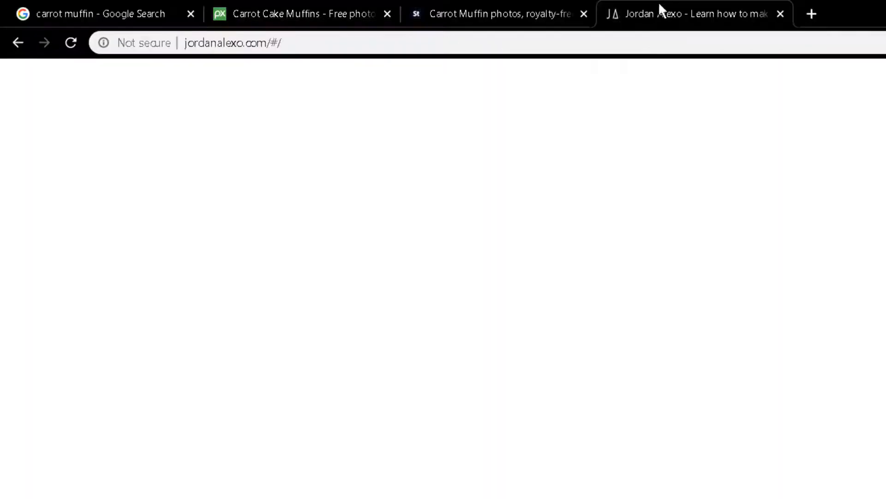
key("alt+Tab")
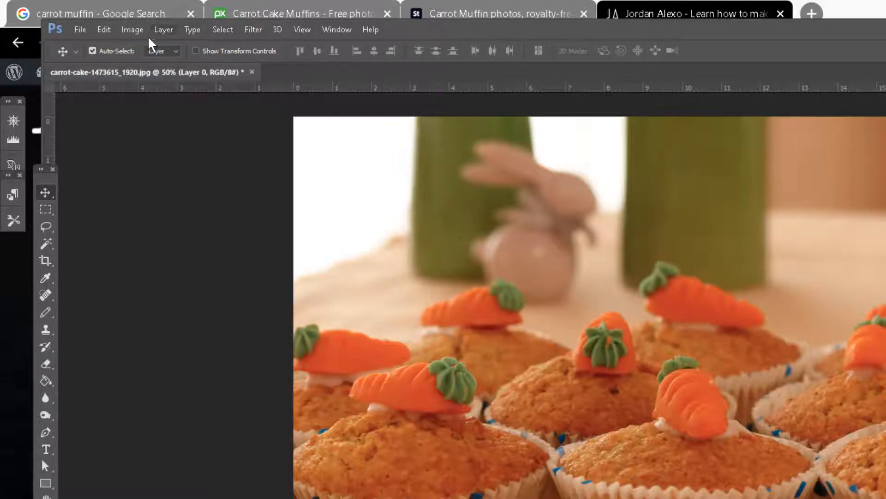
Reopen Image Size, try Resolution 72, then set it back to 300 ppi
left_click(132, 29)
left_click(144, 149)
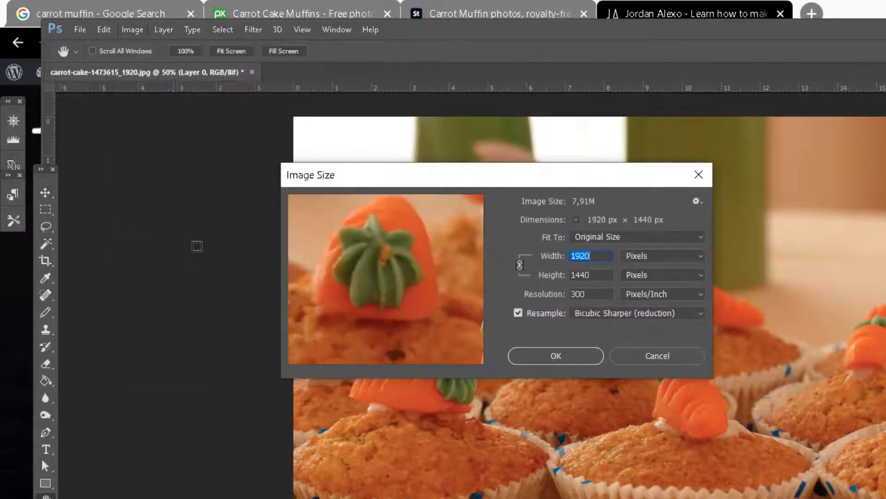
double_click(597, 294)
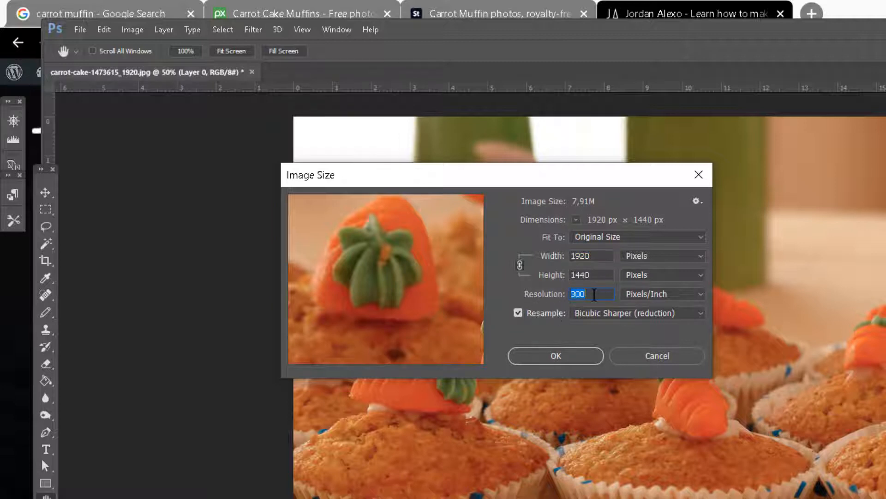
type("72")
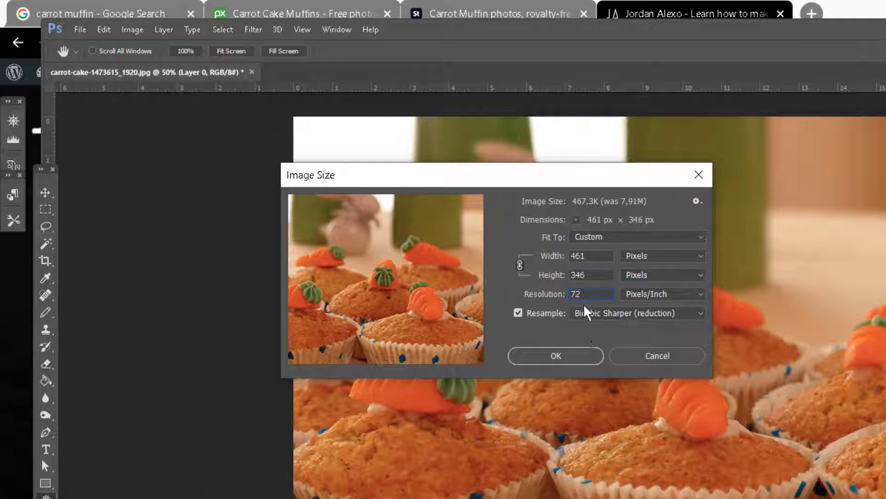
double_click(591, 294)
type("300")
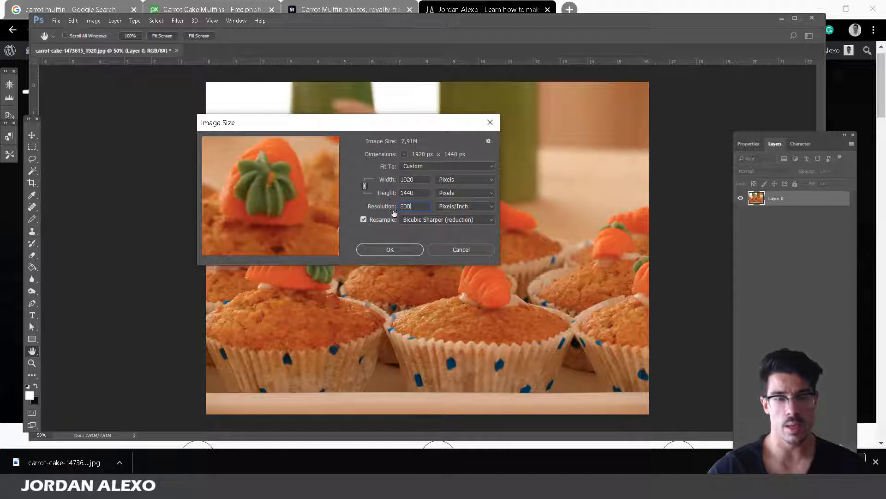
left_click(407, 181)
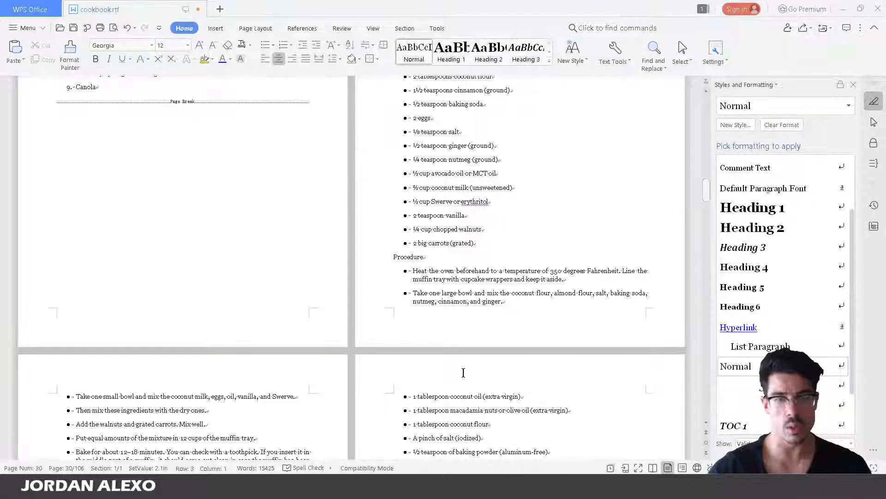
Open the Format Object settings of the Almond and Coconut Flour Muffin picture
scroll(463, 372, "down", 5)
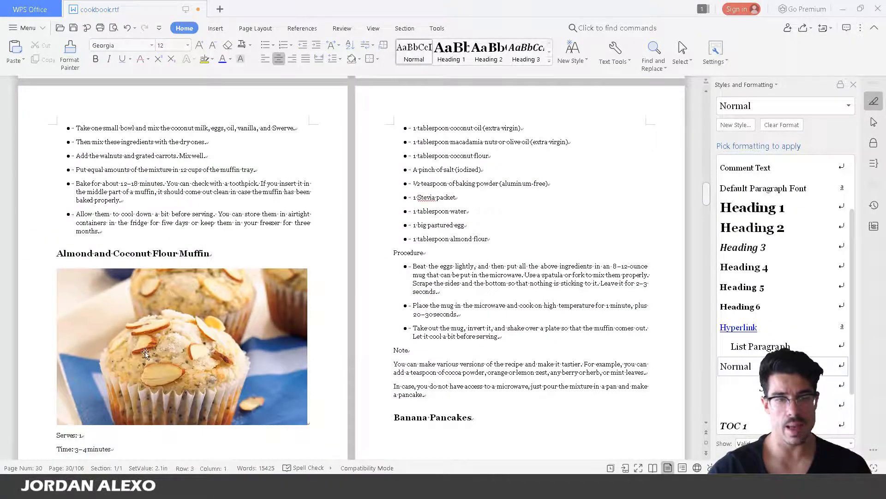
scroll(157, 358, "up", 10)
scroll(169, 350, "down", 10)
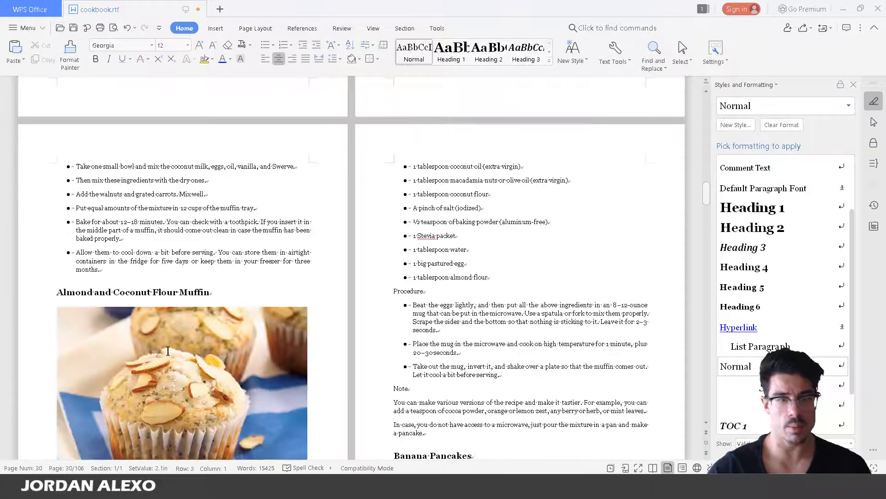
left_click(168, 195)
right_click(171, 196)
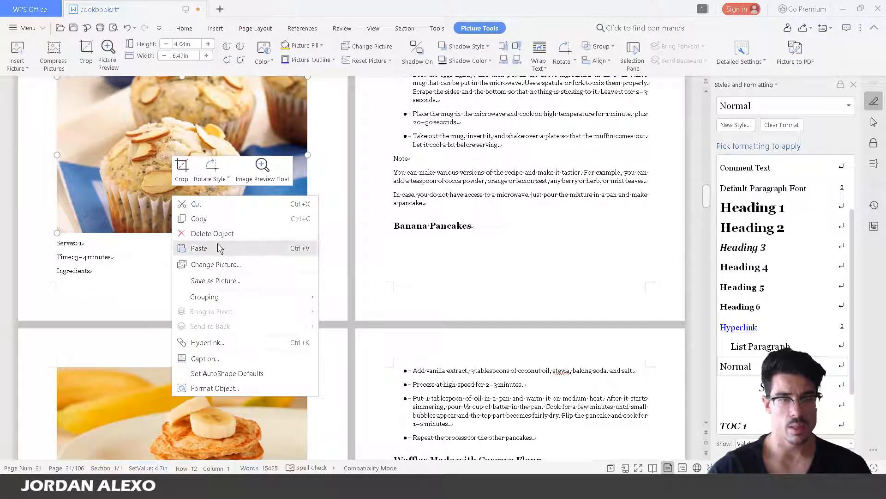
left_click(114, 183)
double_click(114, 183)
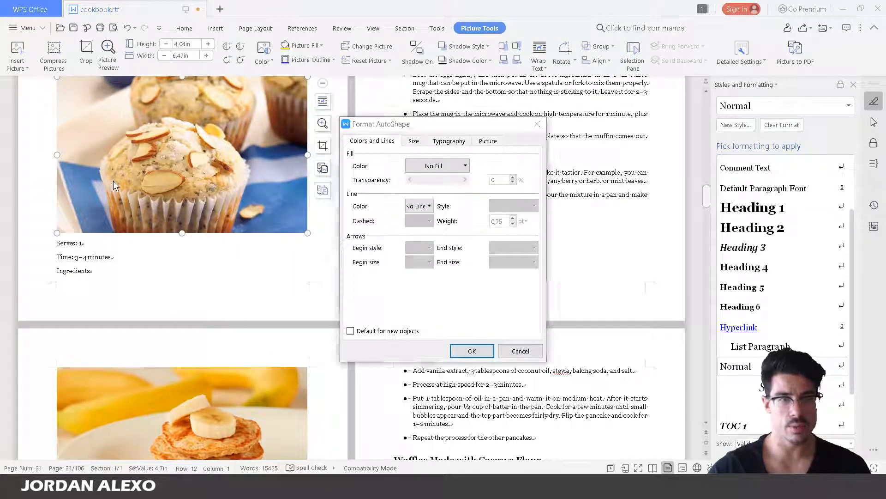
Check the picture's Size tab, showing 4.04 × 6.47 inches height and width
left_click(414, 141)
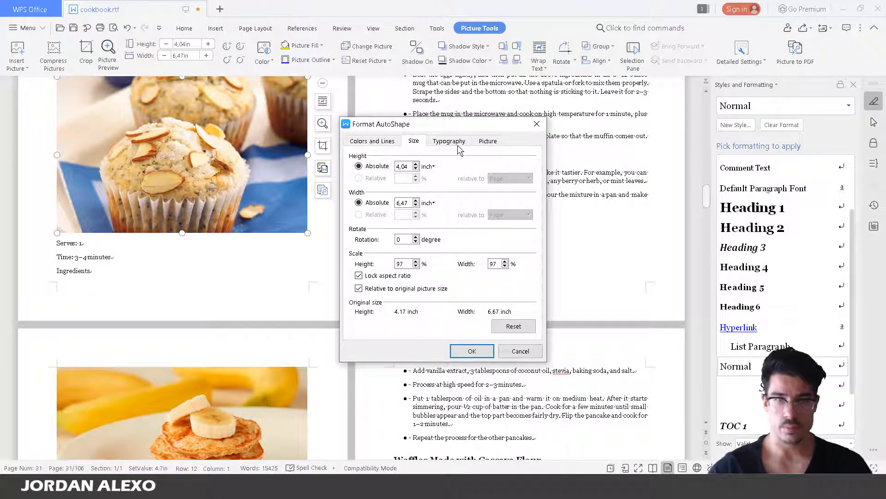
left_click(481, 142)
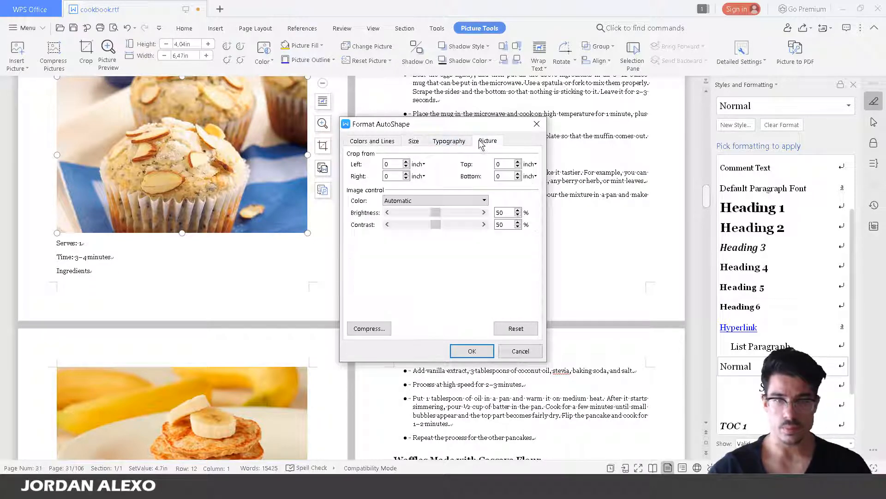
left_click(417, 142)
left_click(520, 351)
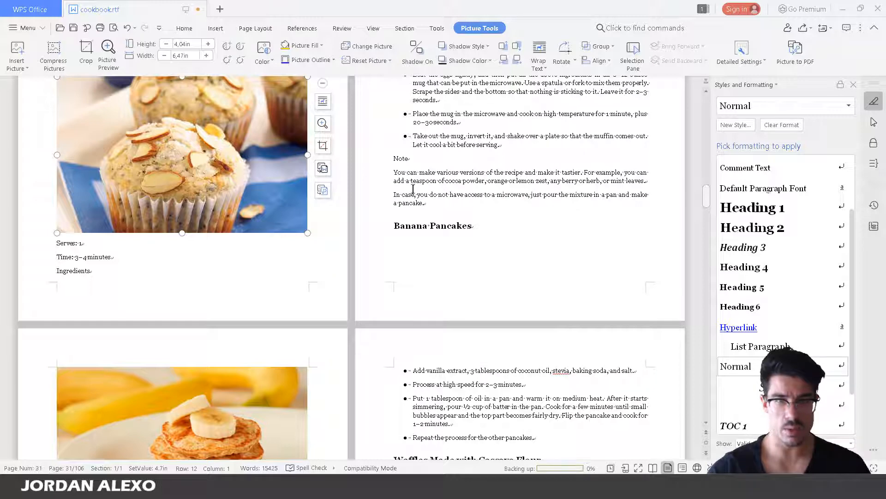
double_click(266, 131)
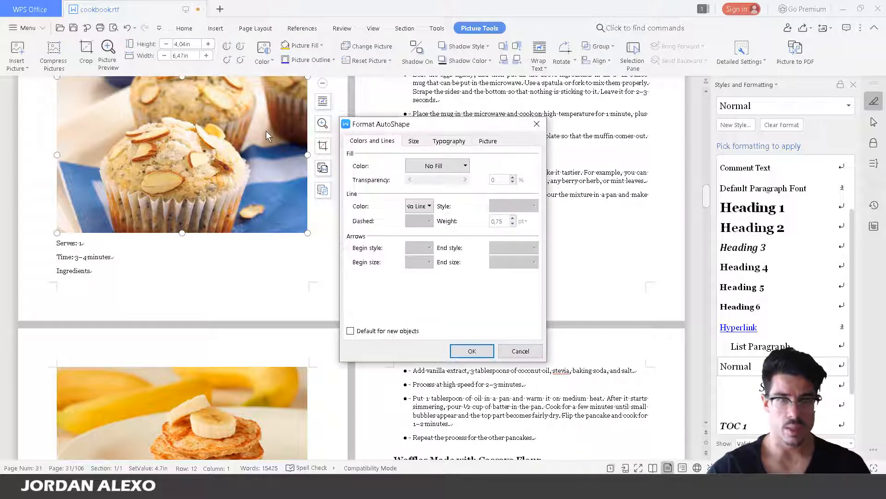
left_click(415, 142)
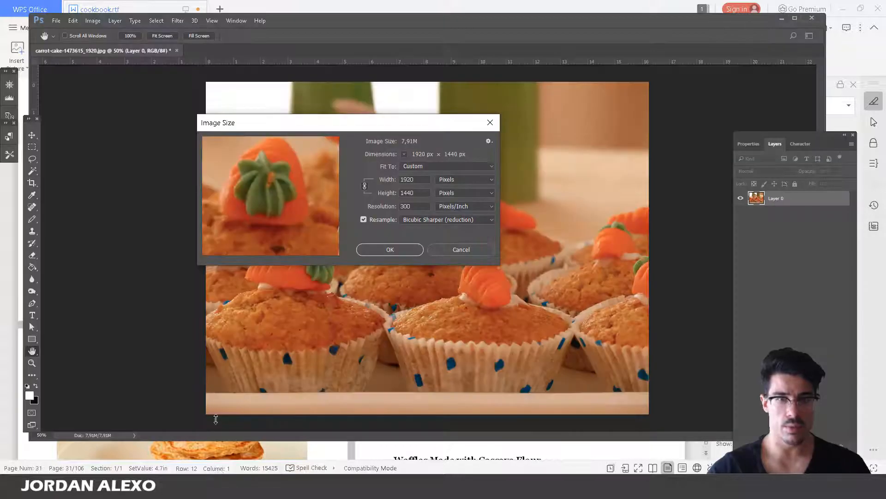
Switch Image Size to inches and resample the photo to 6.47 inches high, about 2588 × 1941 px
left_click(457, 180)
left_click(451, 202)
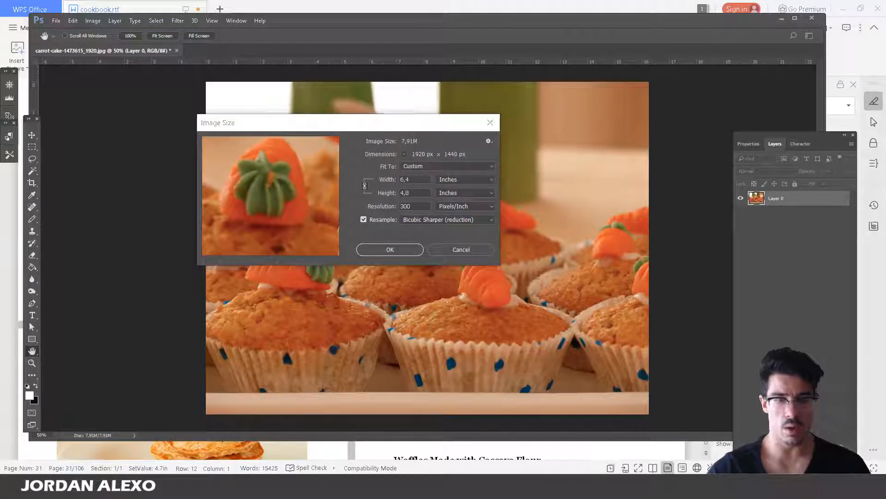
left_click(234, 484)
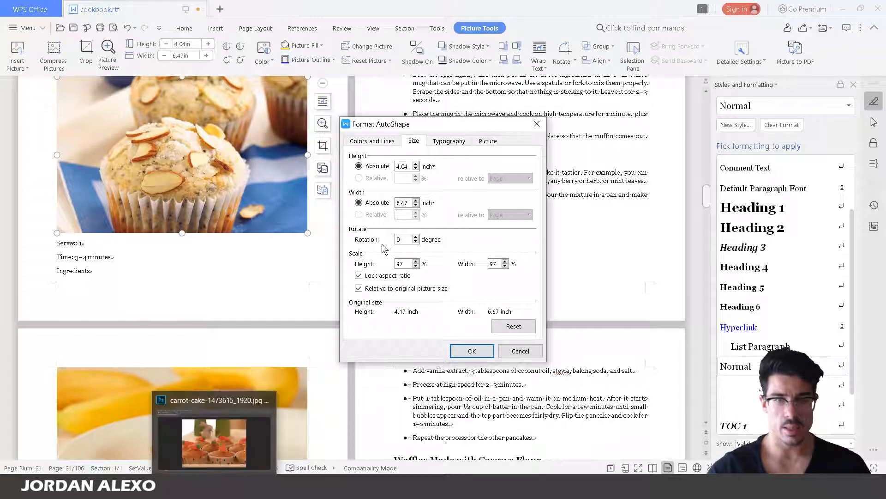
left_click(235, 485)
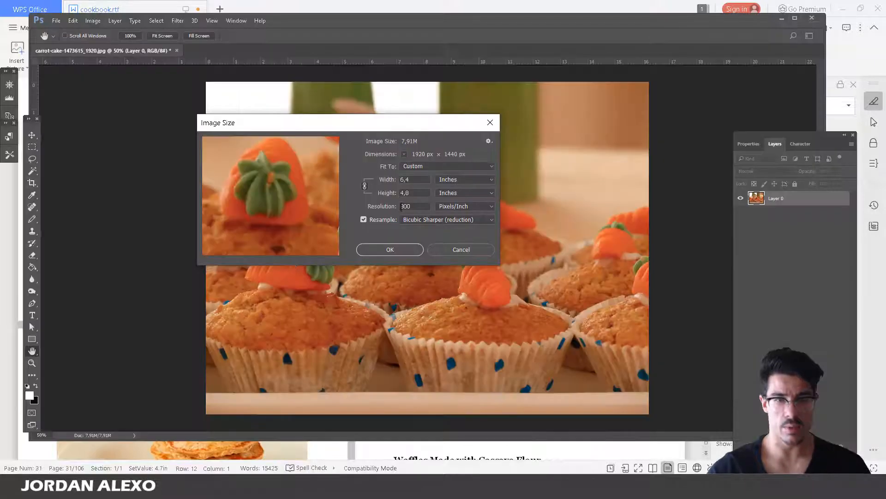
type("4,")
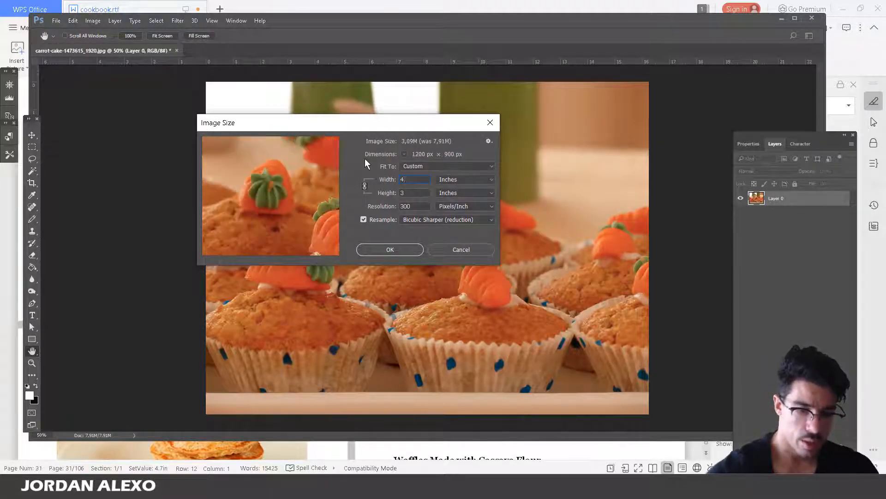
type("04")
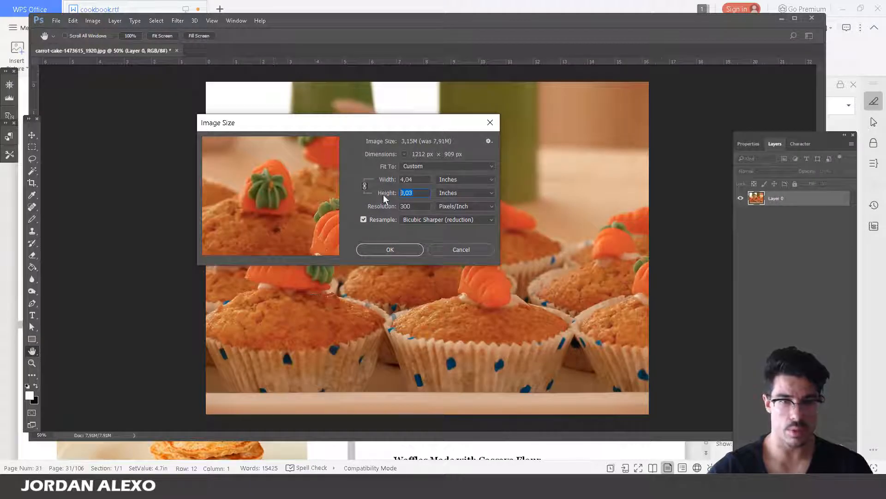
type("6")
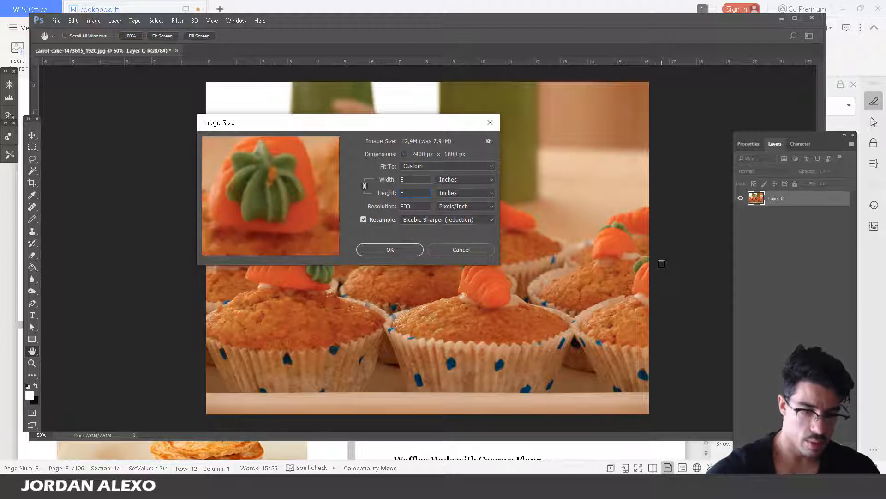
type(",47")
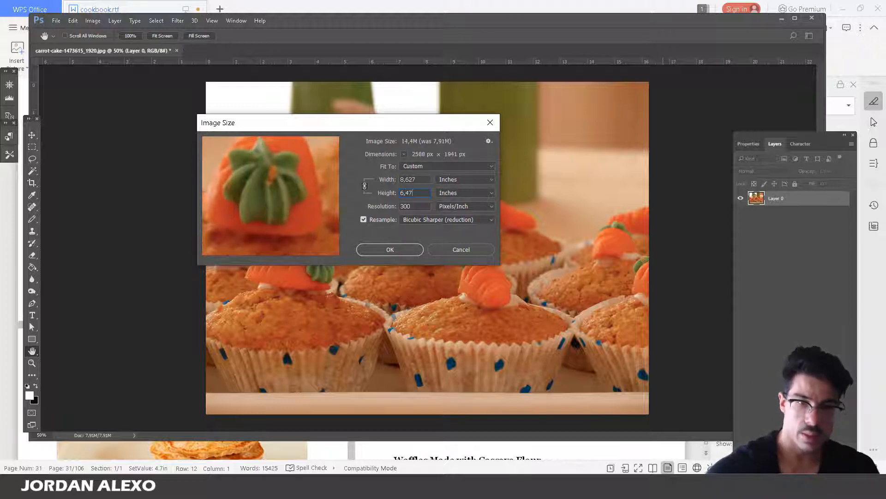
key("Return")
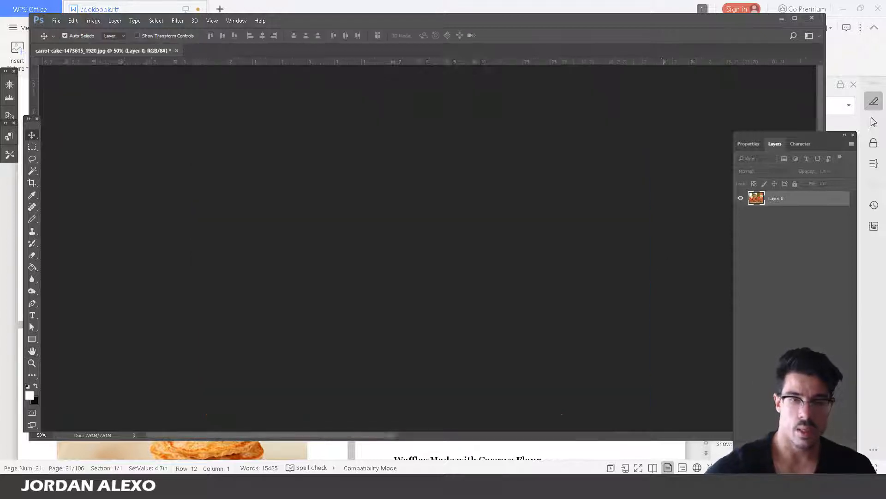
Marquee-select the photo minus its thin top and bottom strips and crop to the selection
key("ctrl+minus")
key("ctrl+minus")
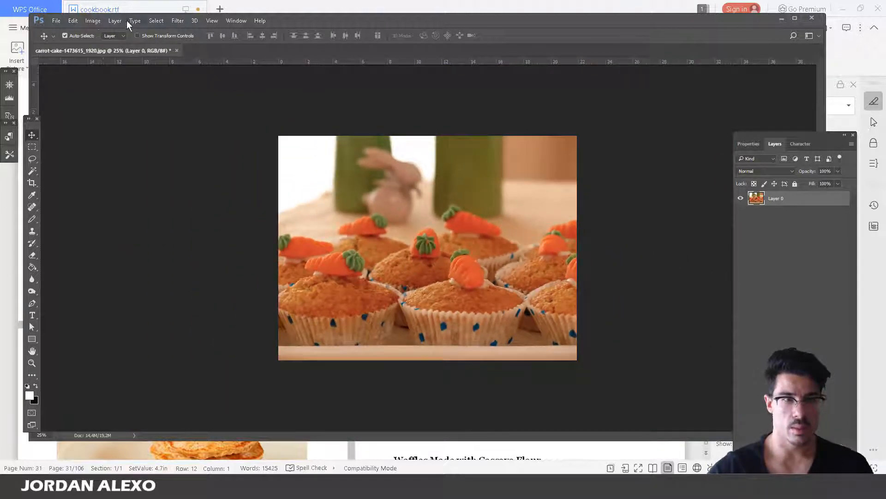
left_click(93, 21)
key("Escape")
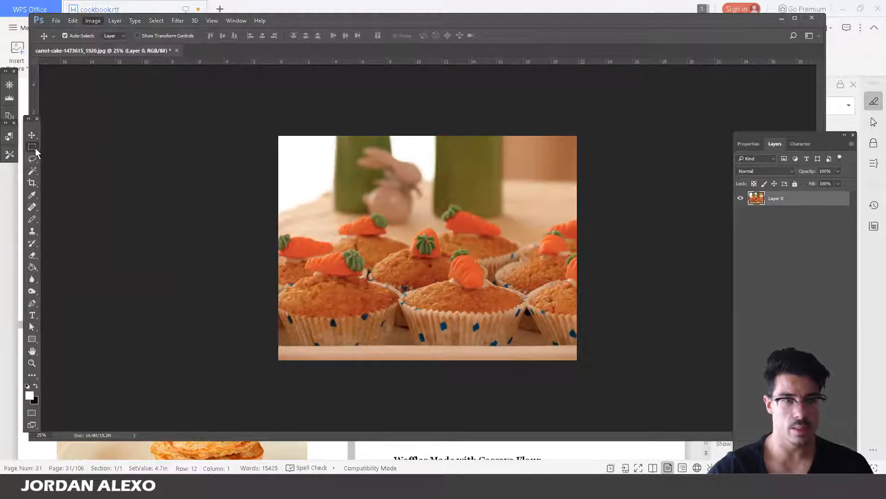
left_click(32, 147)
left_click_drag(278, 150, 761, 351)
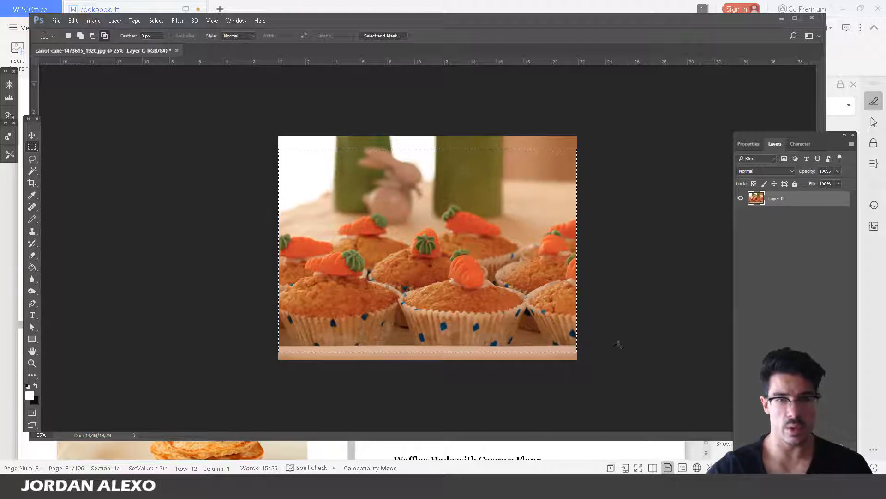
left_click(92, 22)
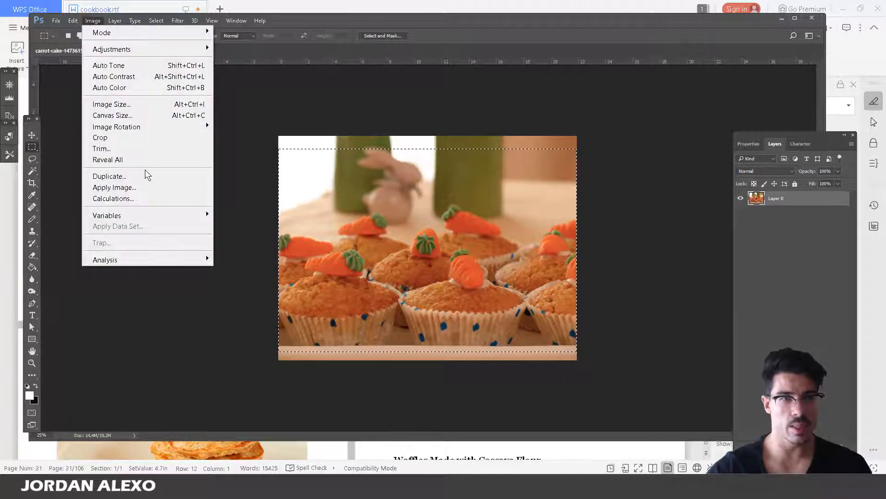
left_click(100, 135)
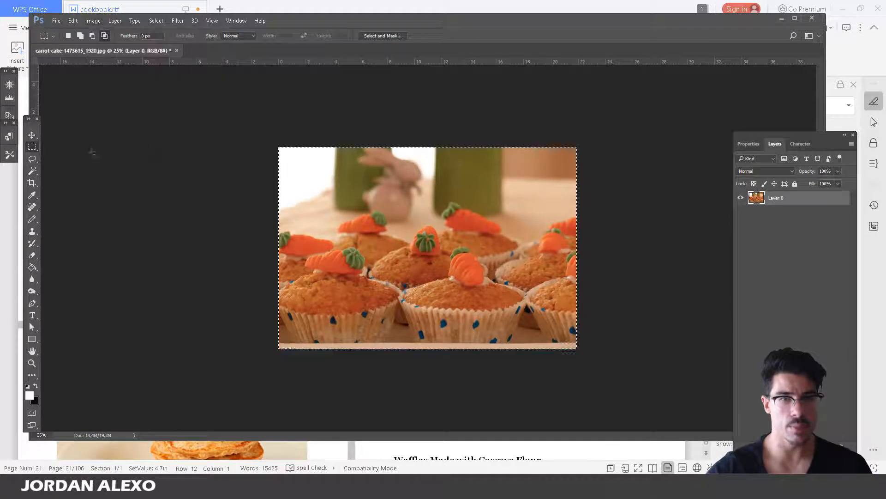
Switch to the colour-based selection tool and return to the Image menu
left_click(32, 159)
left_click(32, 171)
left_click(184, 124)
left_click(92, 20)
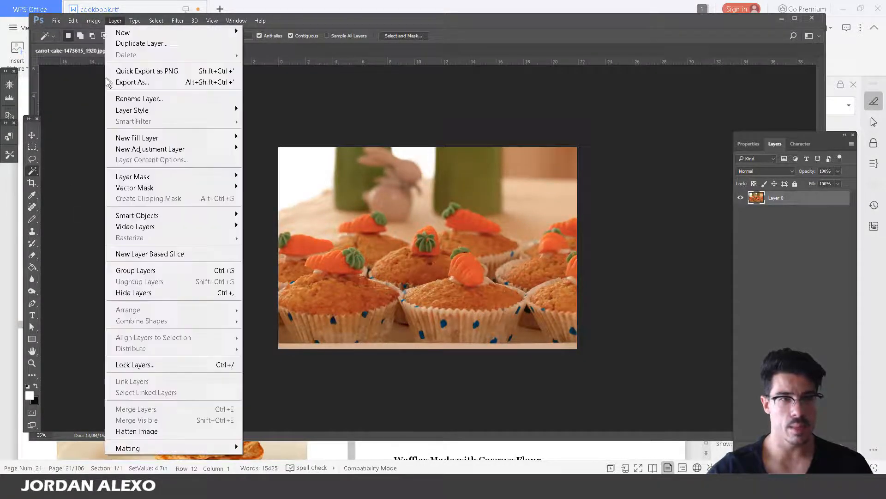
left_click(109, 104)
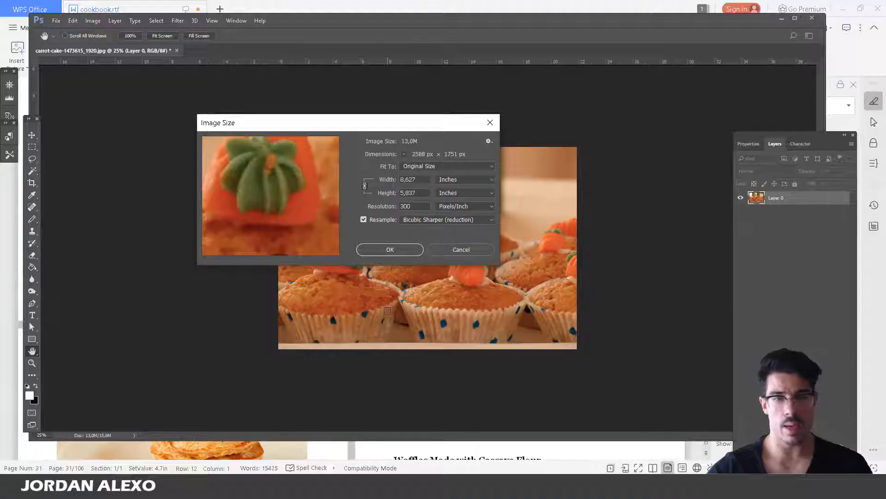
left_click(461, 250)
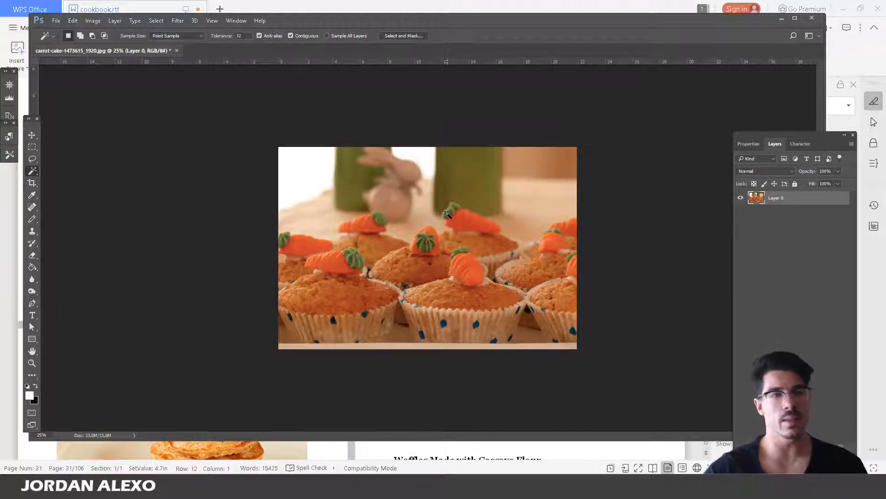
left_click(92, 20)
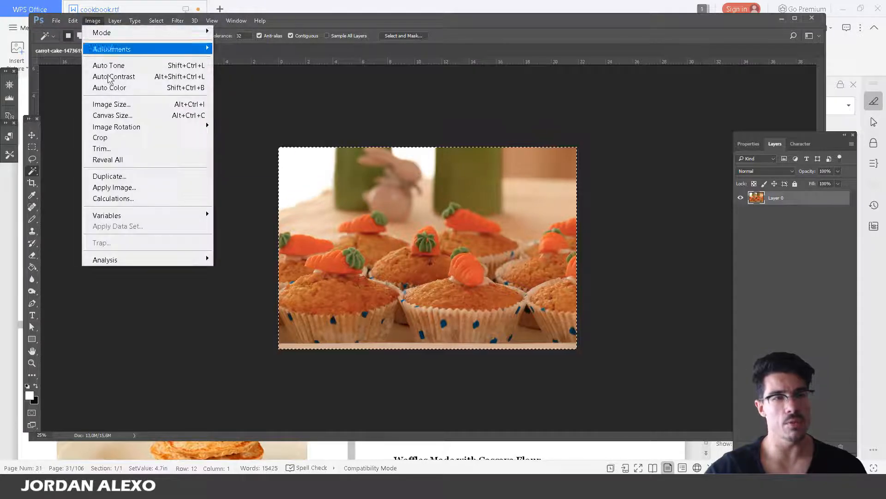
left_click(107, 101)
left_click(473, 175)
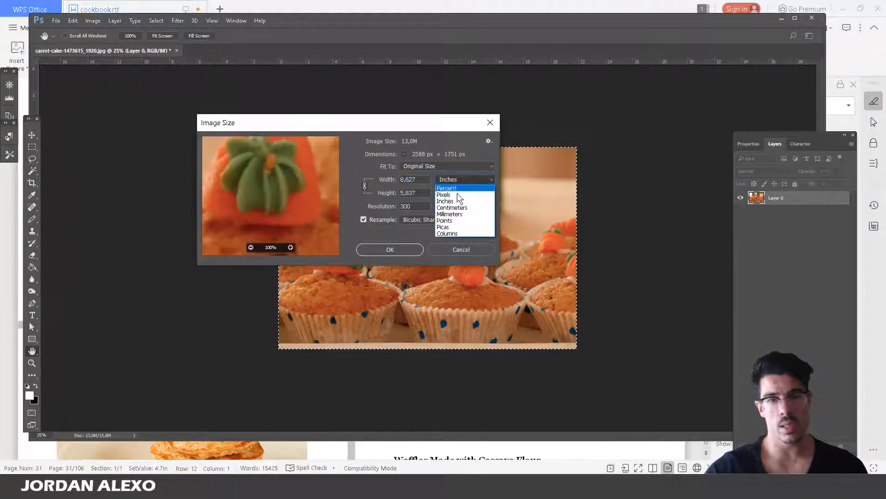
left_click(457, 193)
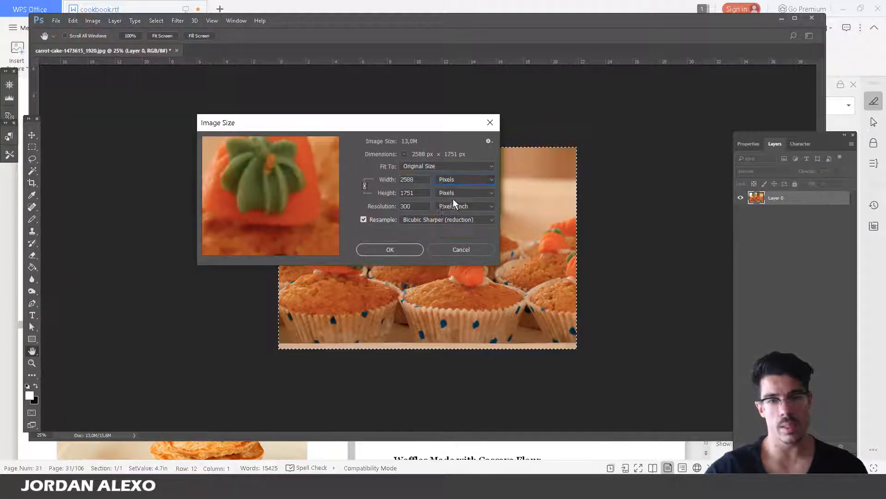
double_click(418, 179)
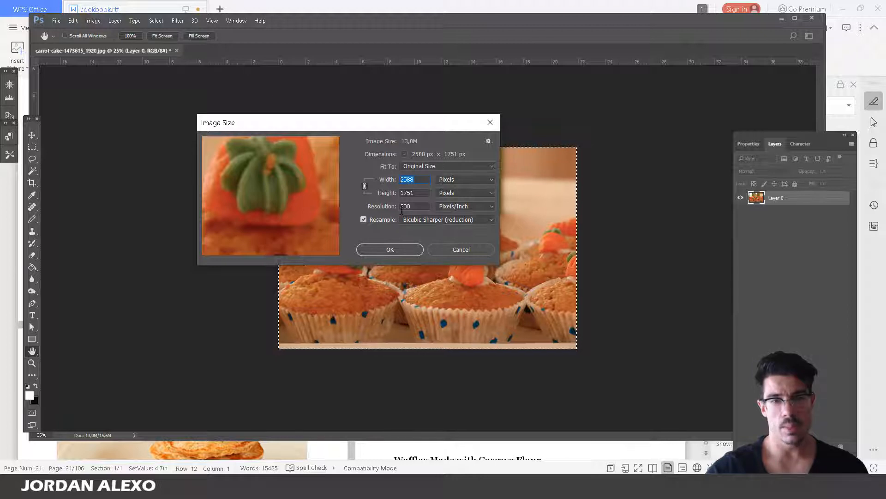
double_click(401, 207)
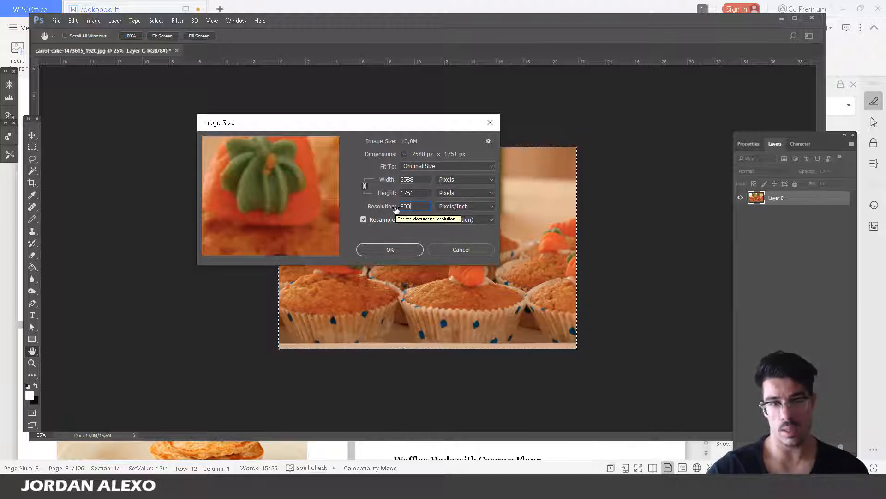
left_click(391, 249)
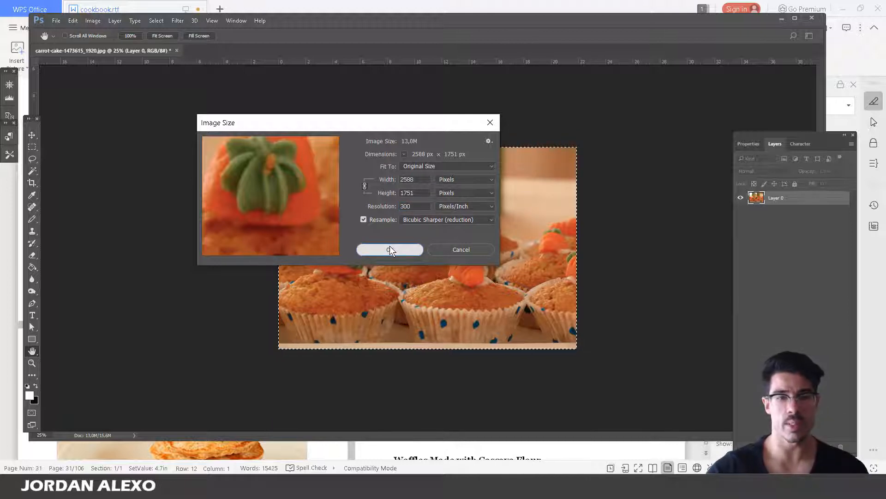
left_click(390, 247)
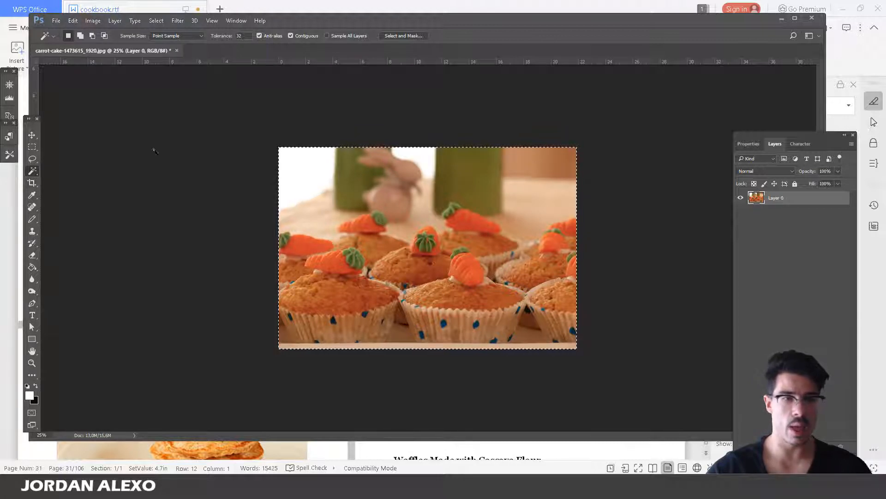
left_click(56, 21)
Set up a Save for Web (Legacy) export as JPEG at Very High quality and continue to saving
mouse_move(65, 188)
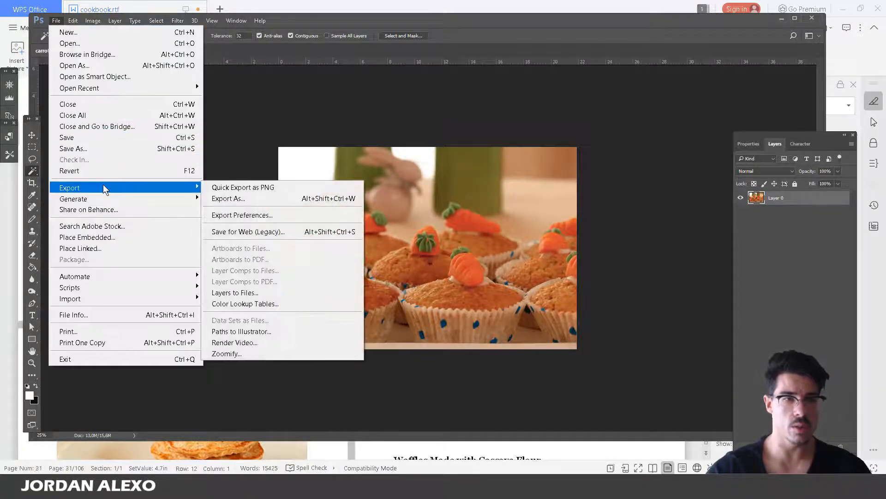
left_click(231, 233)
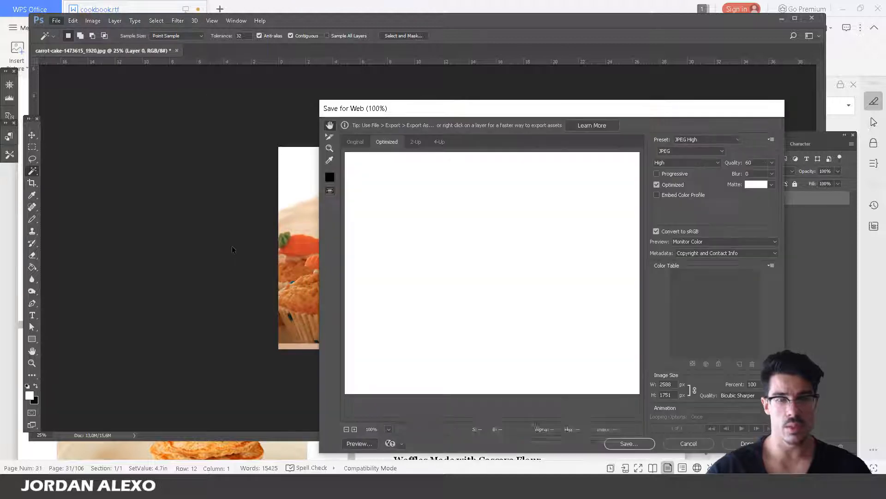
left_click(698, 151)
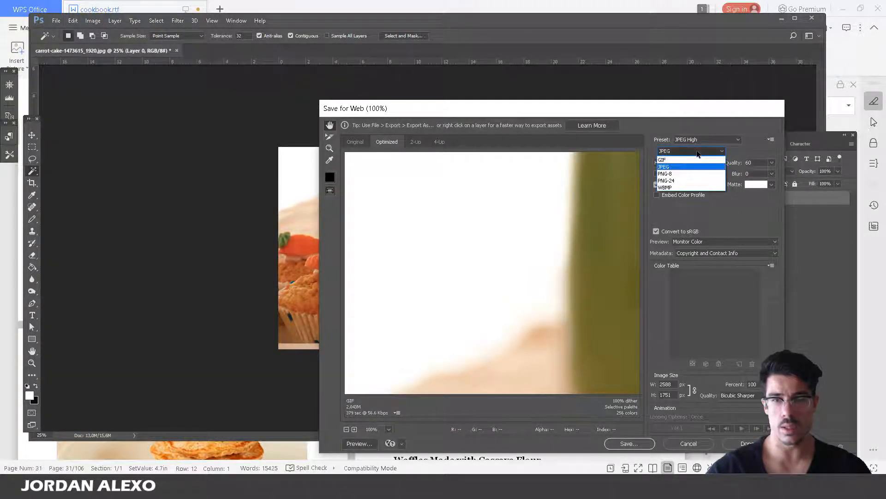
left_click(695, 166)
left_click(692, 163)
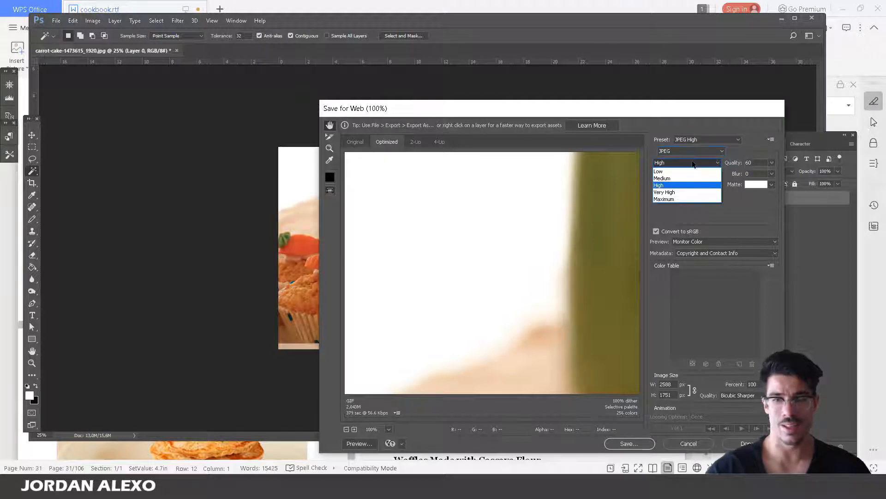
left_click(690, 192)
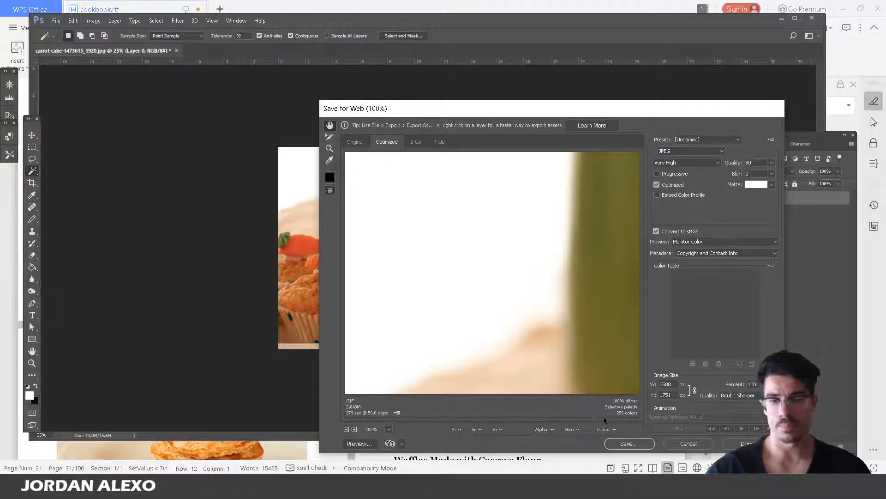
left_click(628, 443)
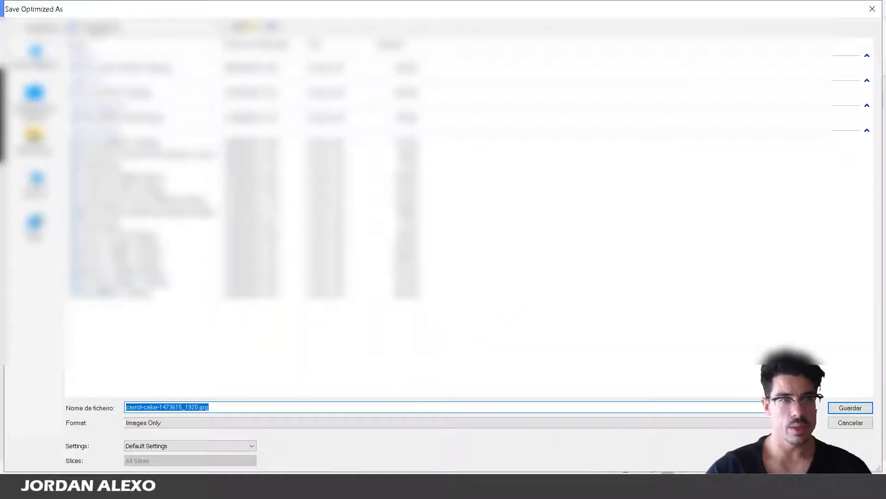
Browse to the target folder and save the optimized photo as carrot-cake-1473615_1920.jpg
left_click(100, 29)
left_click(99, 38)
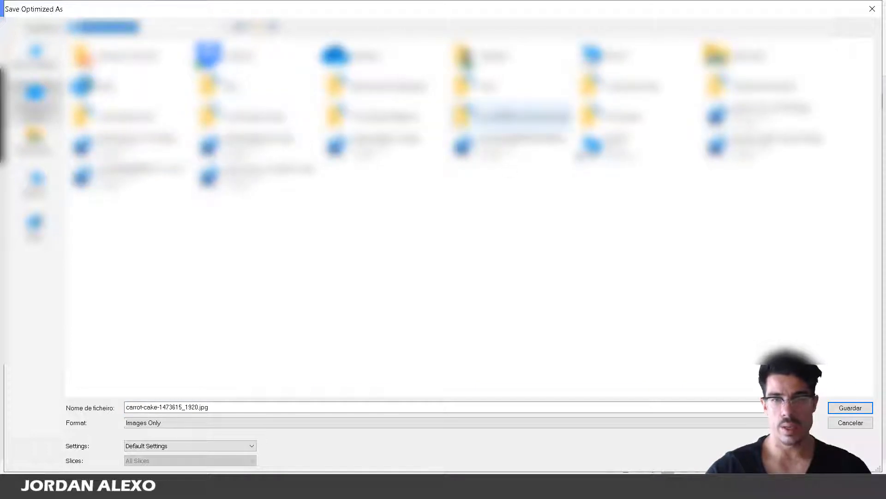
double_click(633, 92)
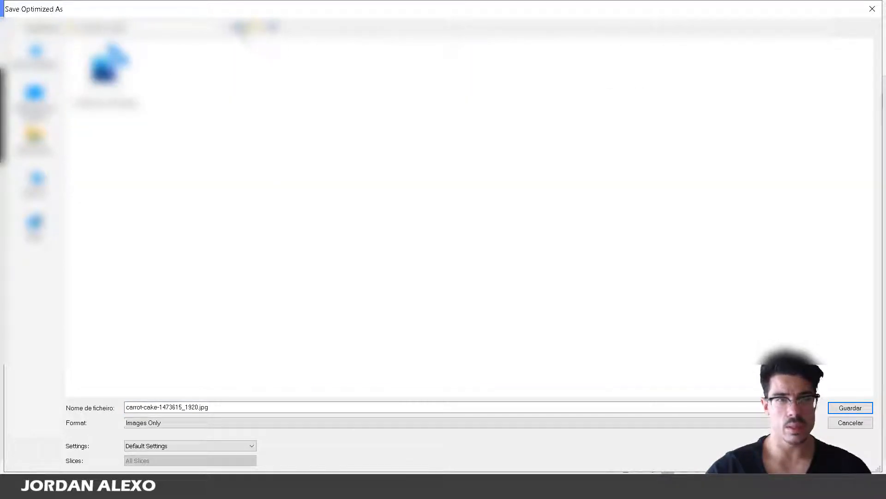
left_click(241, 29)
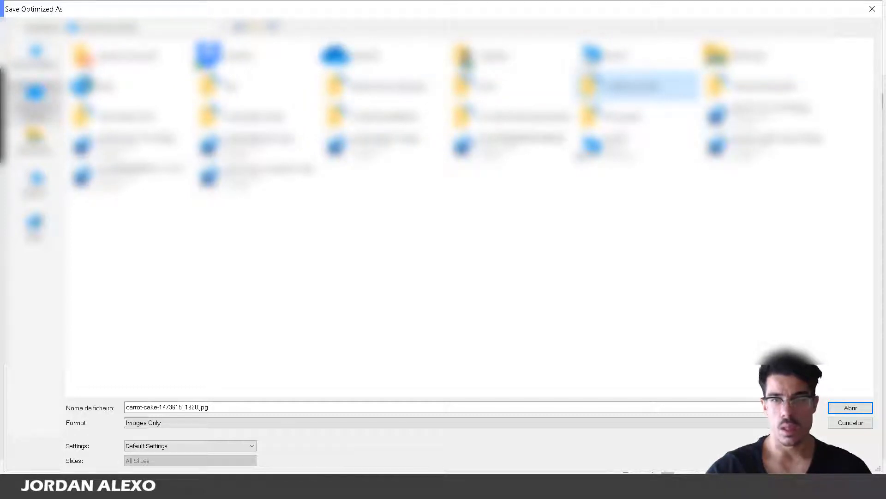
double_click(617, 117)
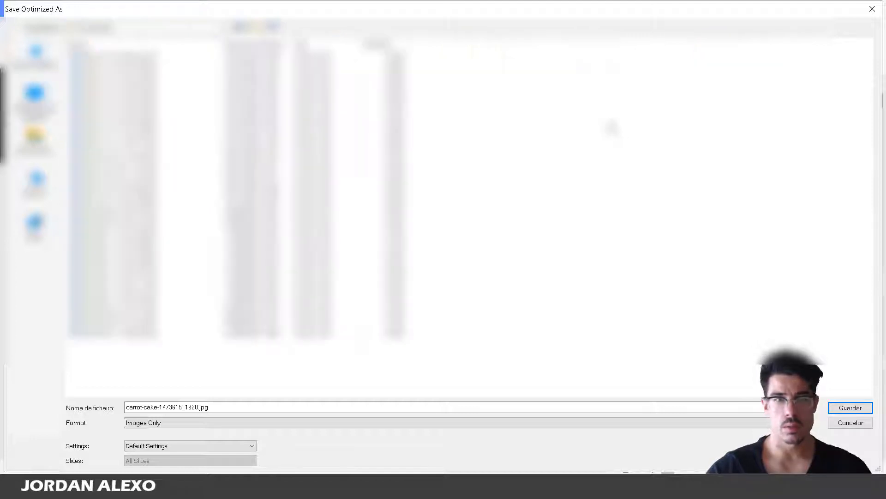
left_click(241, 29)
left_click(632, 86)
left_click(632, 86)
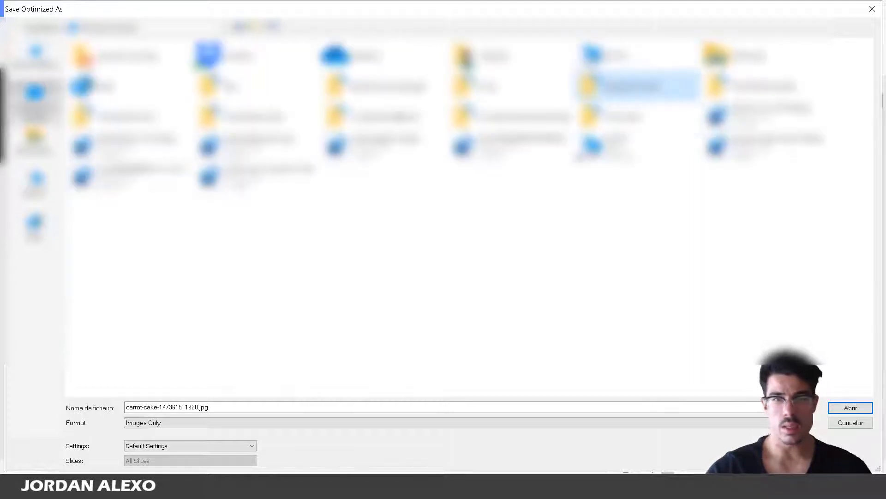
key("Escape")
double_click(647, 87)
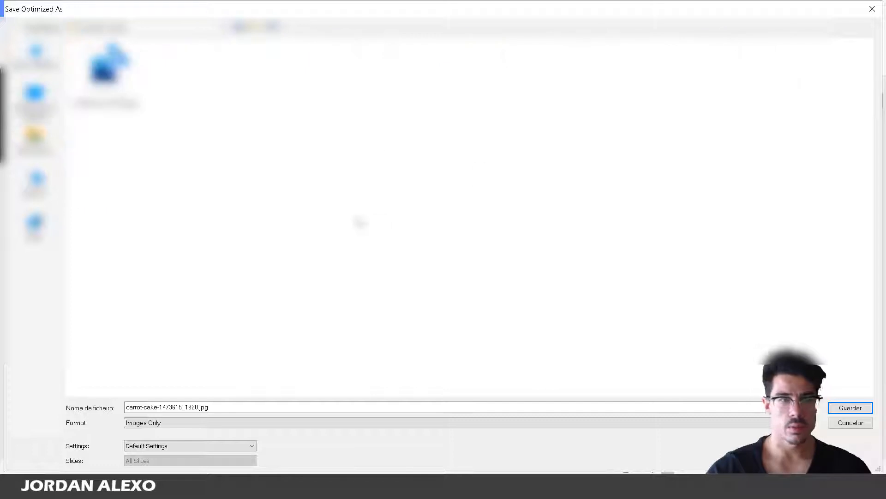
left_click(197, 406)
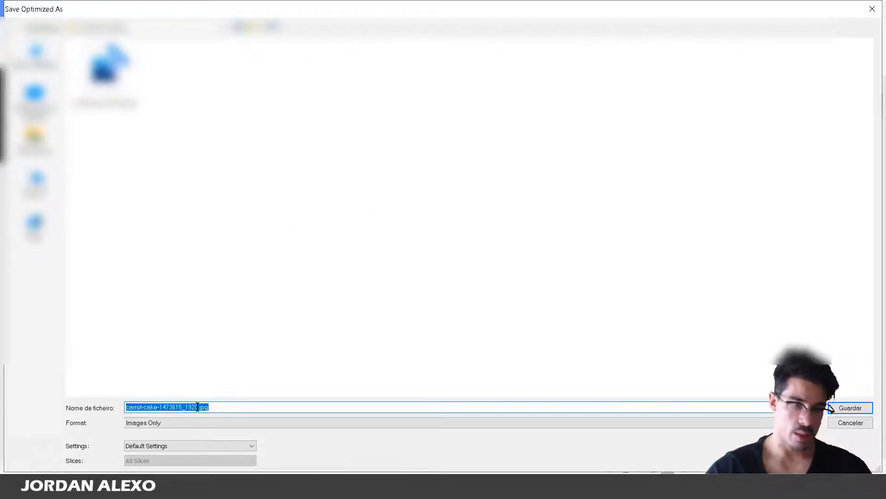
left_click(851, 408)
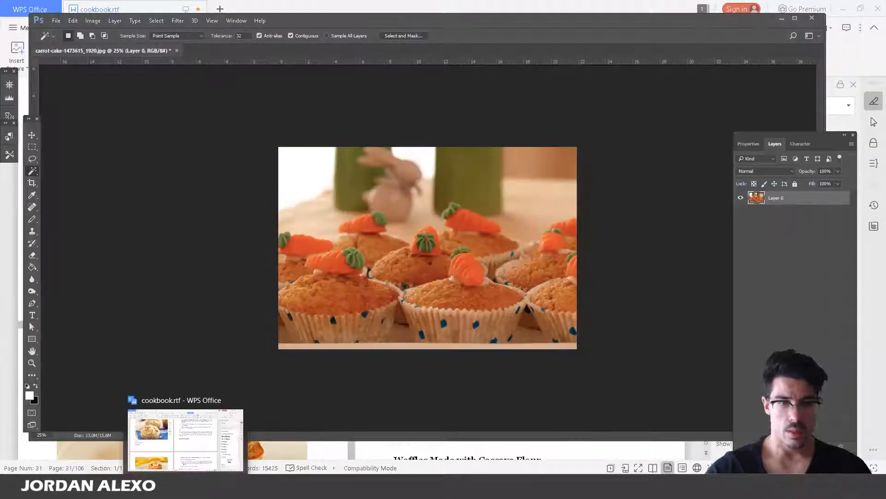
Back in the cookbook, start a new empty paragraph right below the Tasty Carrot Muffins heading
left_click(185, 487)
left_click(519, 353)
scroll(443, 310, "up", 10)
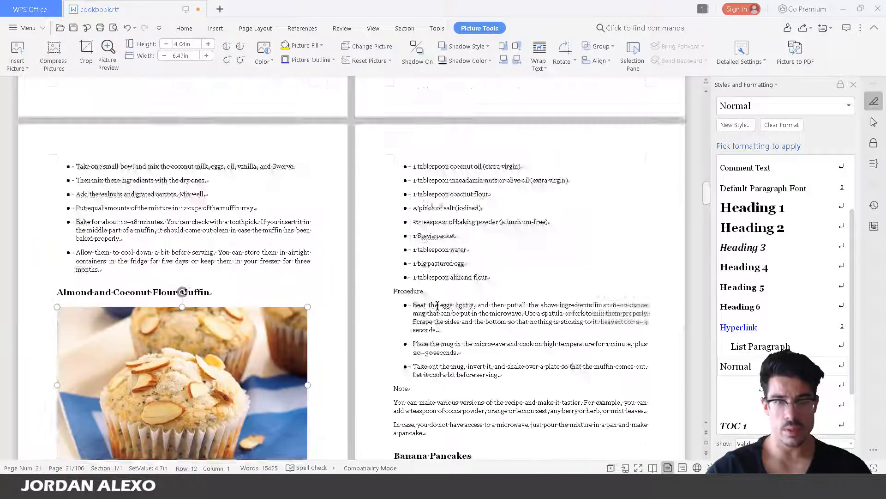
scroll(434, 309, "up", 8)
scroll(461, 231, "down", 6)
left_click(519, 193)
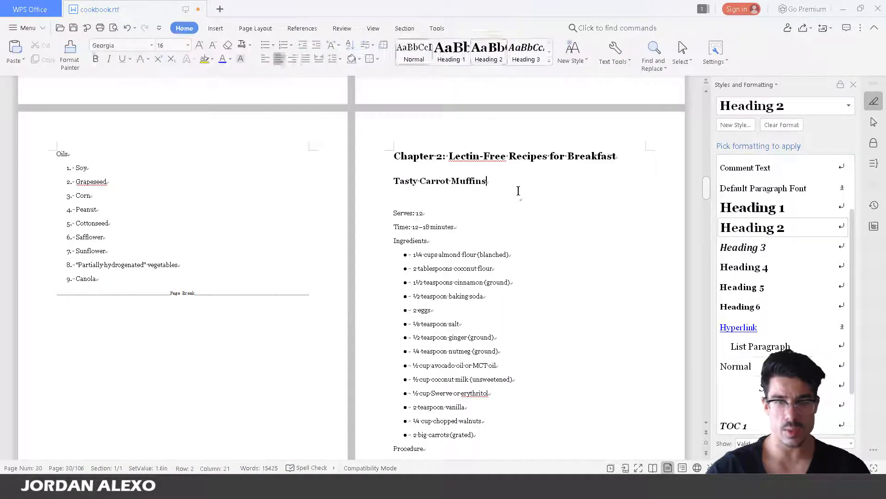
key("Return")
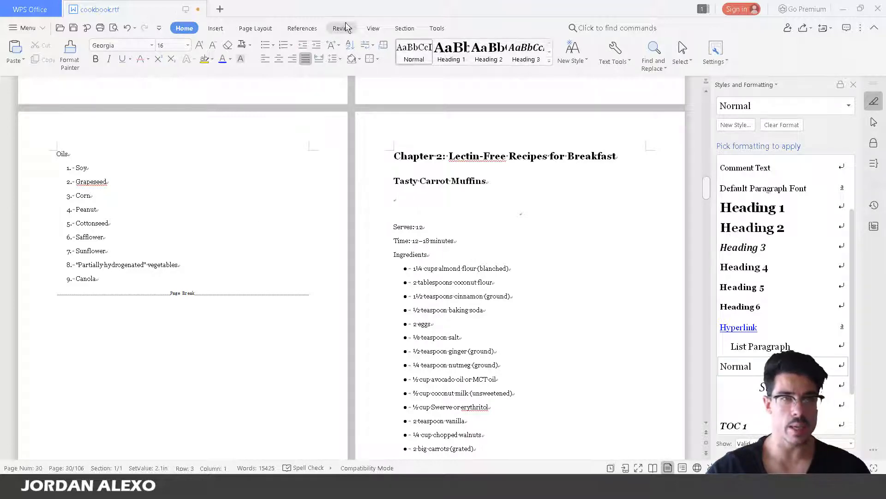
Insert the picture carrot-cake-1473615_1920.jpg from the Desktop images folder into that paragraph
left_click(214, 30)
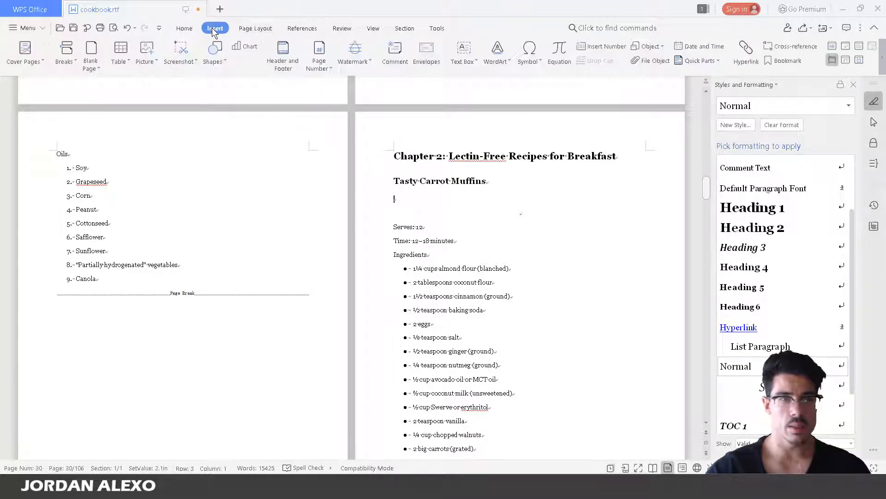
left_click(149, 59)
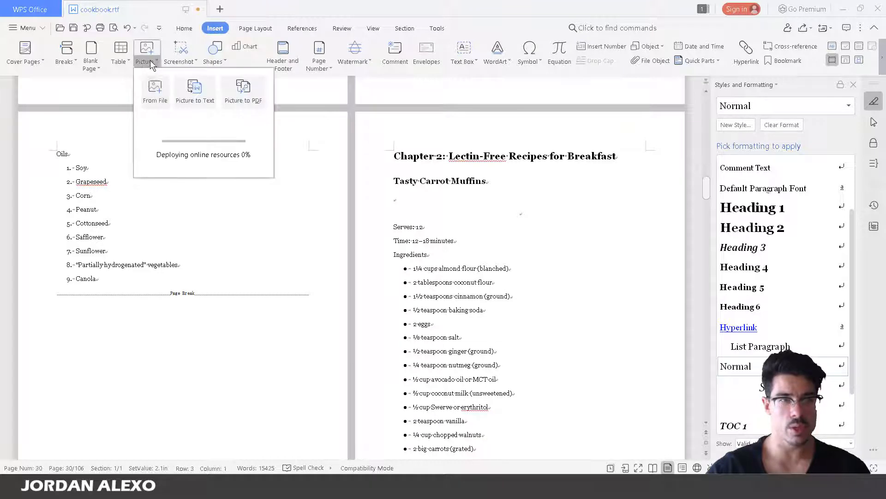
left_click(162, 95)
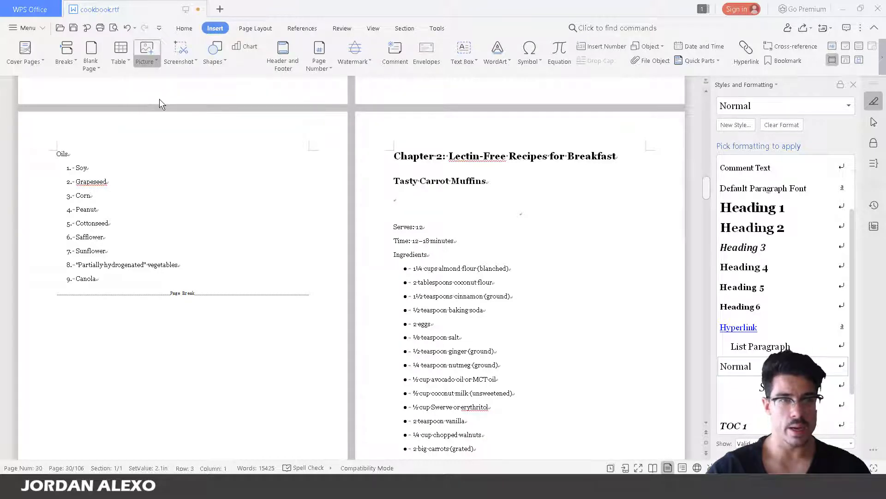
left_click(186, 34)
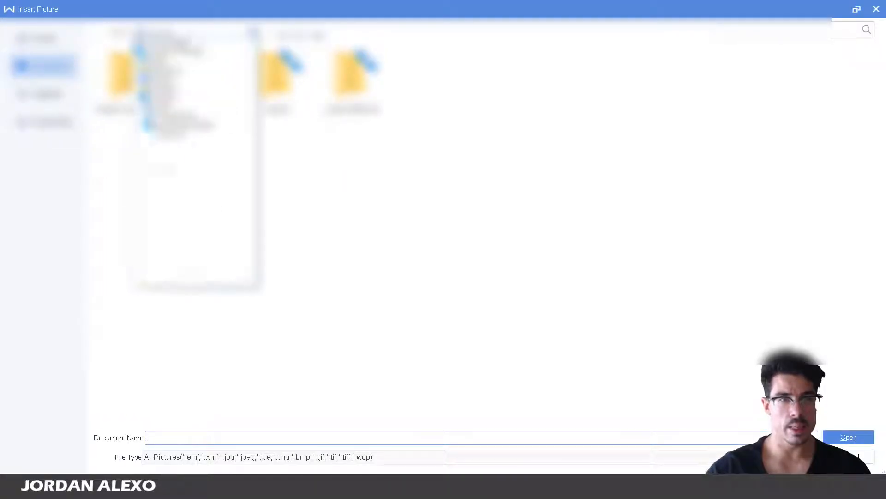
left_click(178, 51)
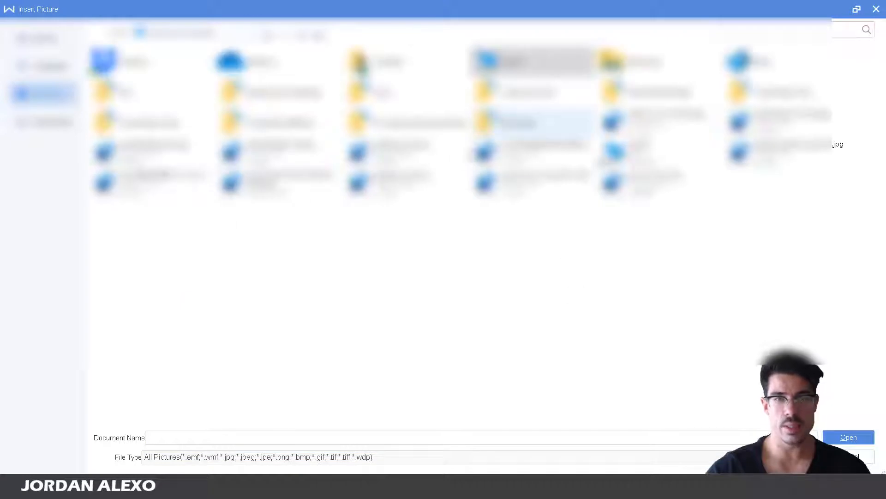
double_click(531, 93)
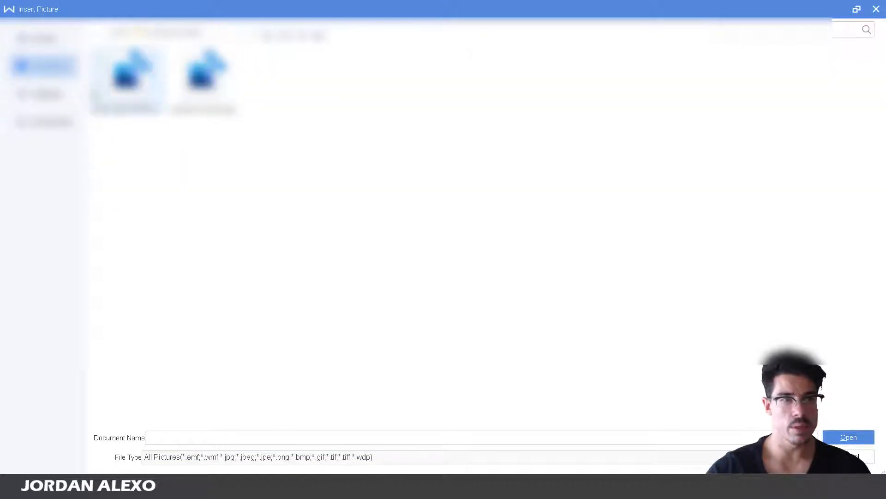
left_click(127, 83)
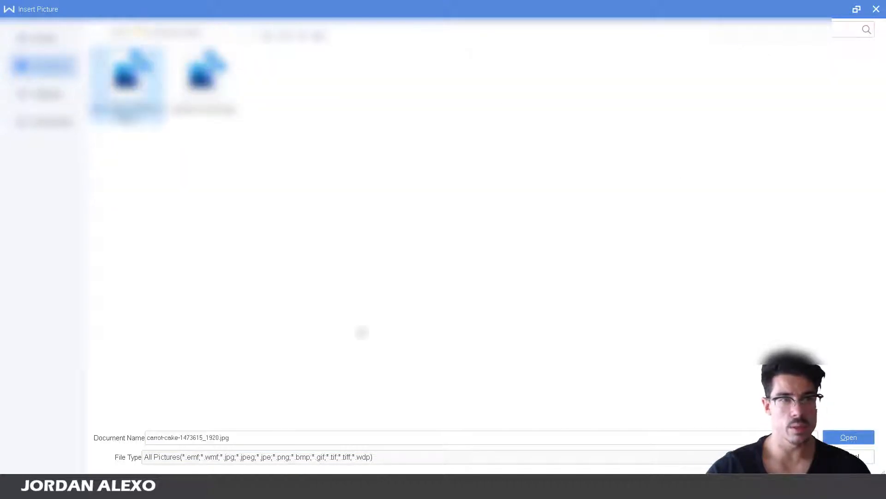
left_click(870, 437)
left_click(573, 377)
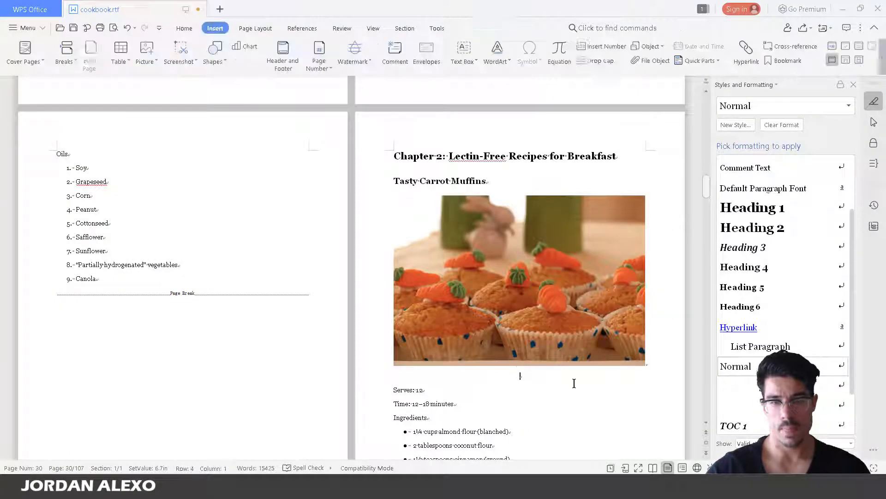
Delete the empty line under the muffin photo so Serves: 12 follows it directly
key("Delete")
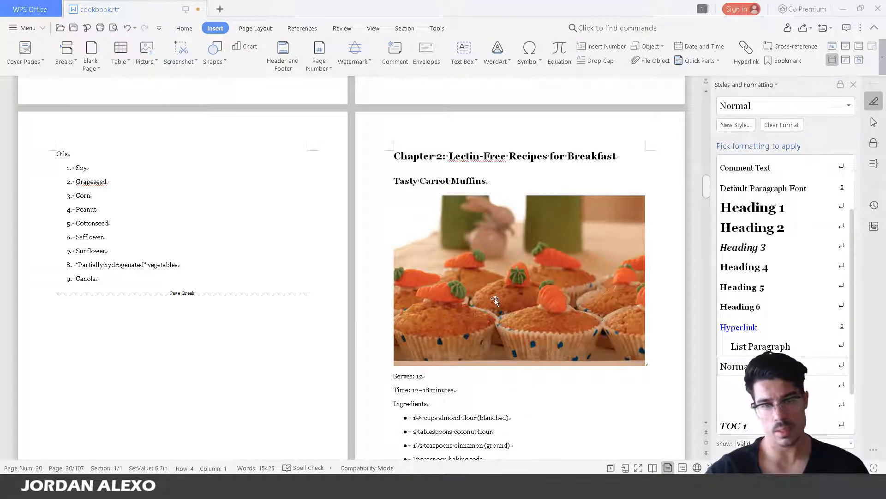
scroll(471, 236, "down", 1)
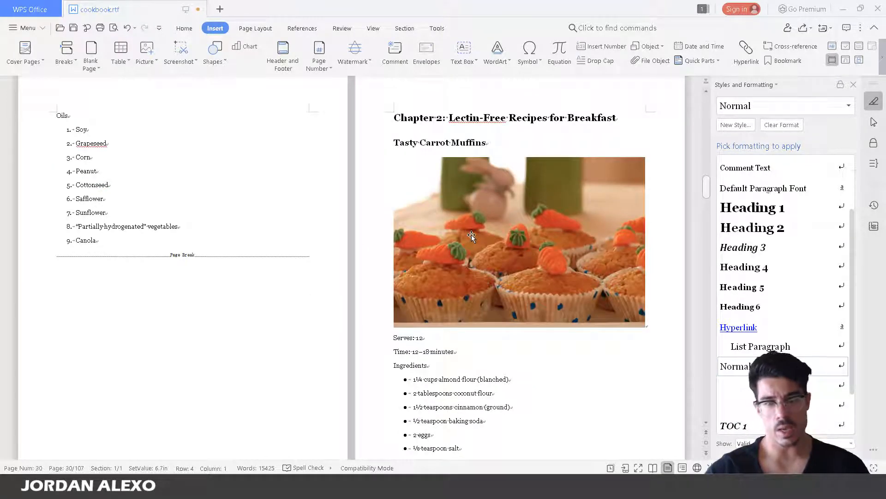
scroll(472, 236, "down", 2)
scroll(500, 258, "up", 2)
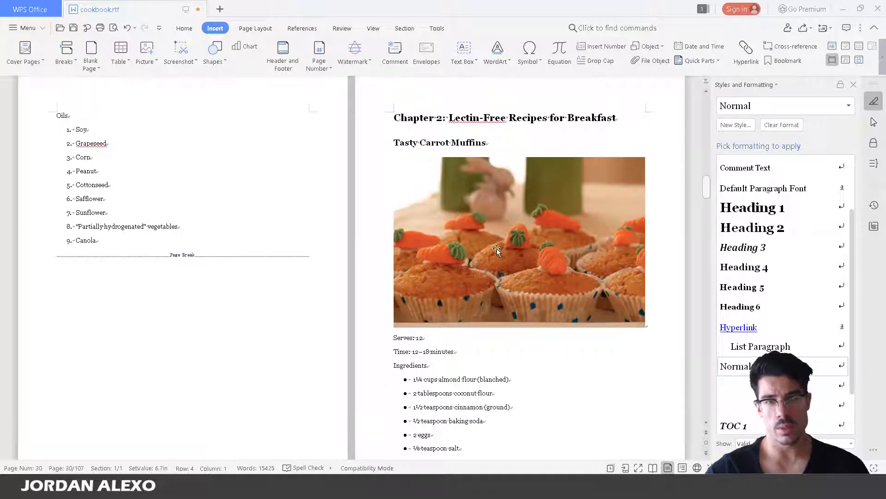
Check the heading style of the Tasty Carrot Muffins and Almond and Coconut Flour Muffin titles
left_click(444, 145)
scroll(386, 199, "down", 10)
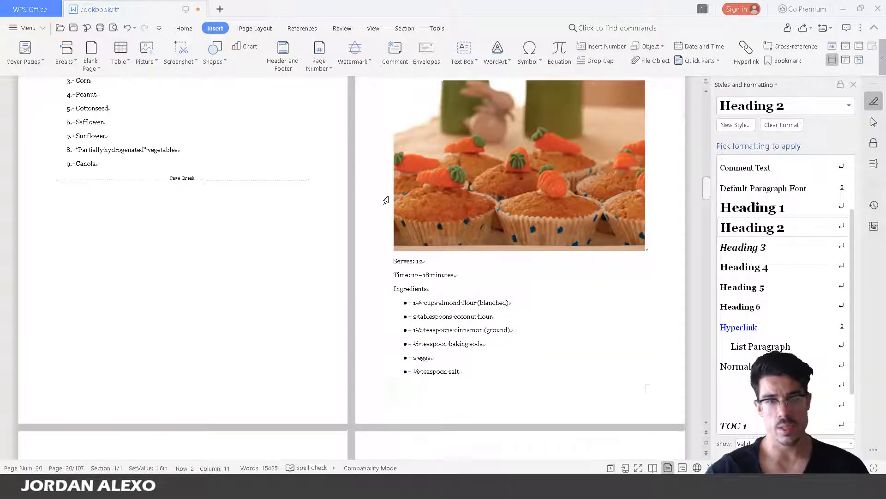
scroll(392, 273, "down", 4)
left_click(156, 316)
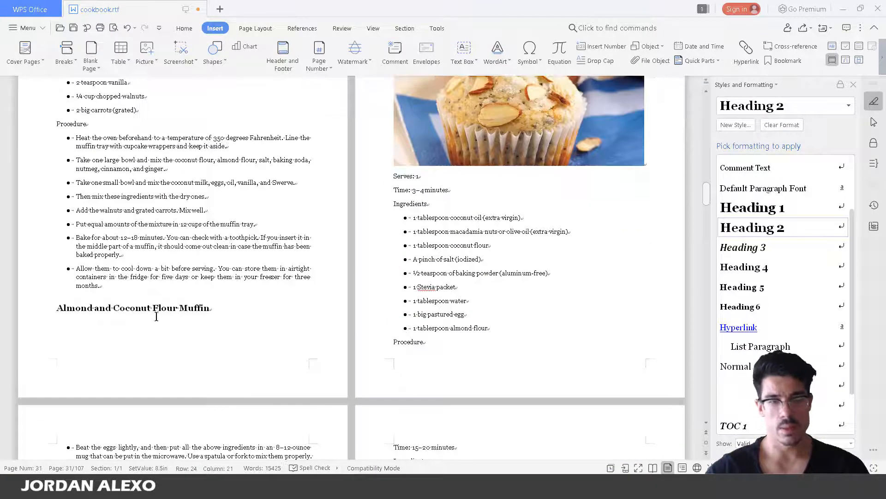
Scroll through the recipe pages, then drag the scrollbar back up to the Table of Contents page
scroll(536, 137, "down", 10)
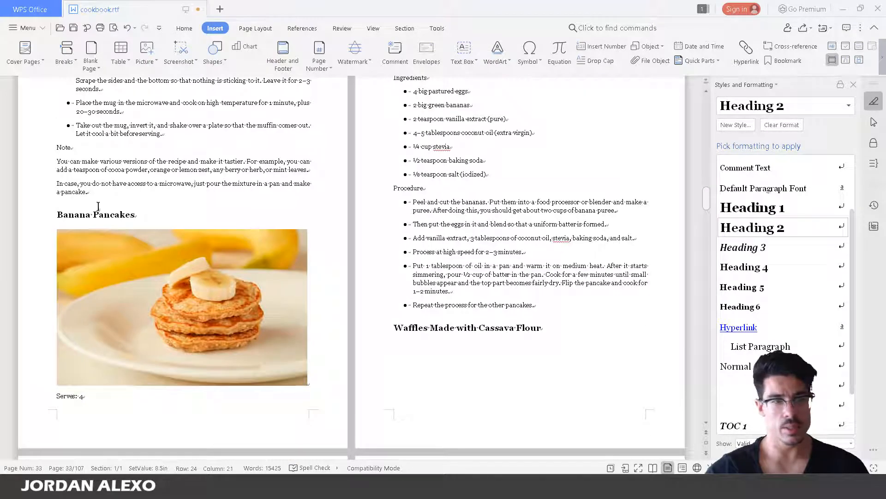
scroll(98, 206, "down", 15)
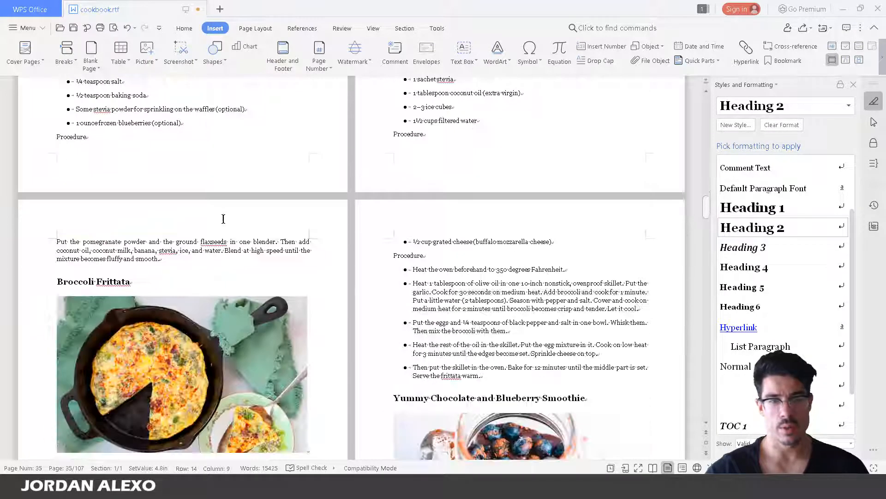
scroll(223, 218, "down", 20)
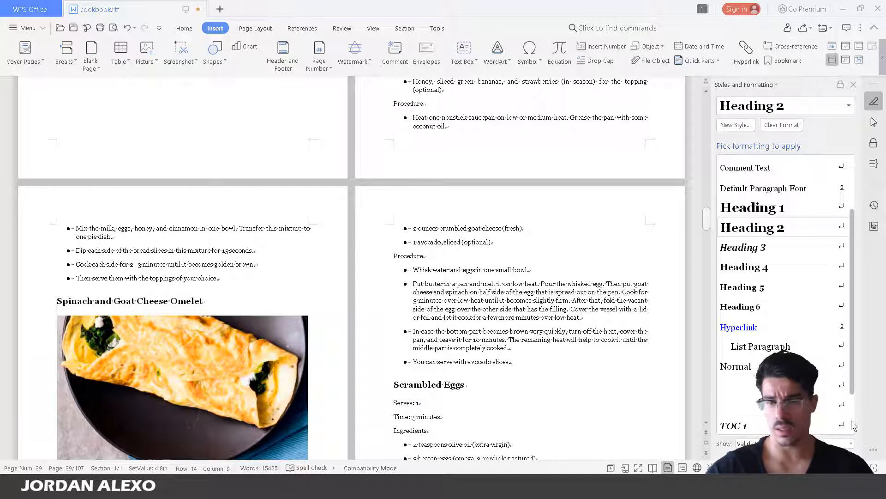
scroll(851, 420, "up", 1)
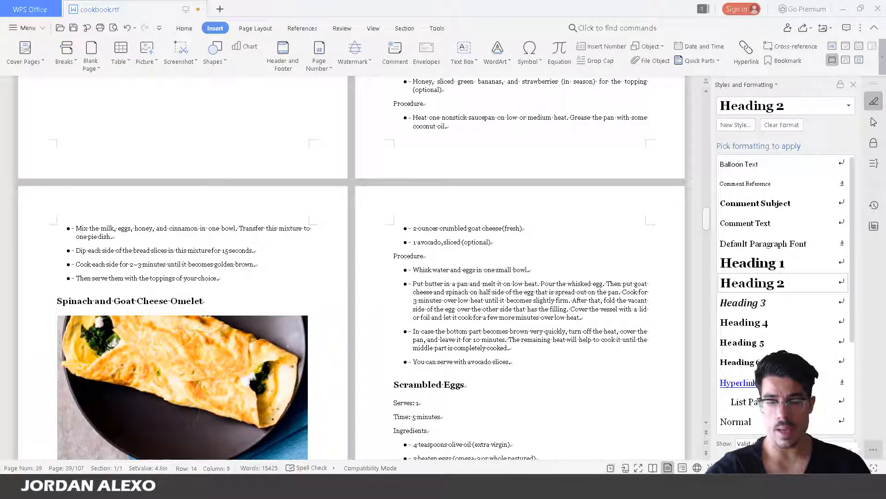
scroll(808, 253, "down", 3)
scroll(630, 225, "down", 1)
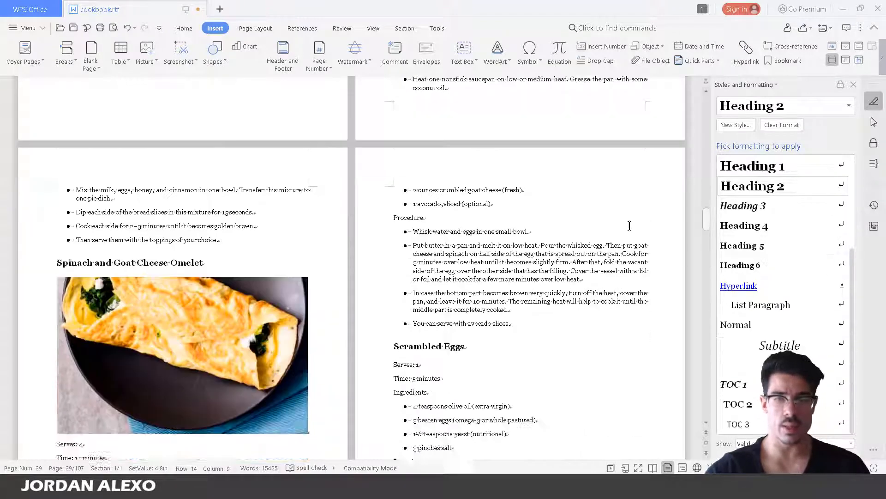
left_click_drag(706, 221, 706, 266)
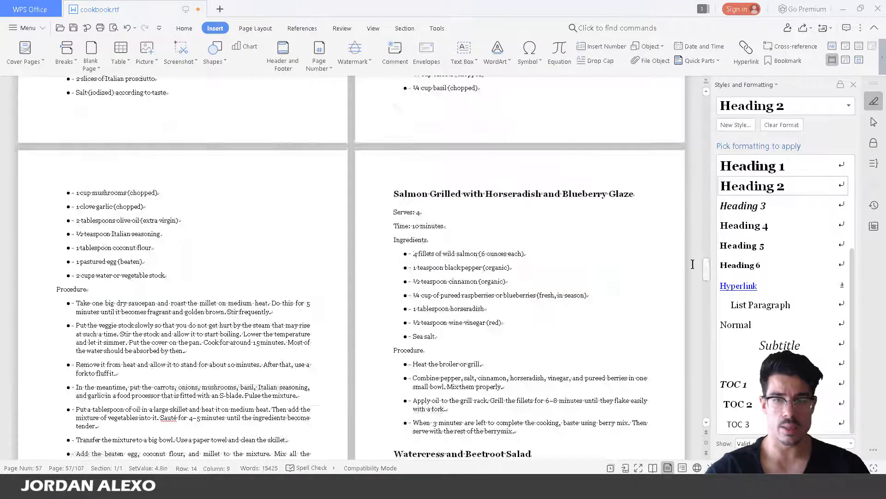
scroll(693, 264, "down", 15)
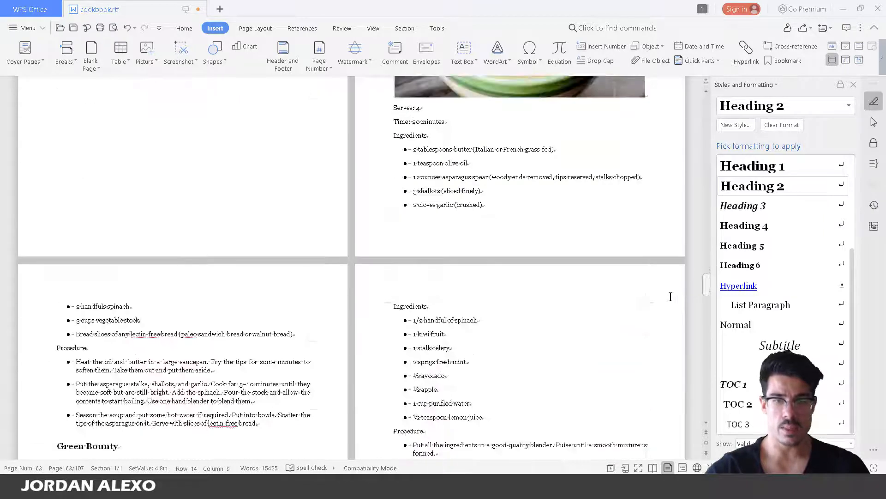
scroll(674, 303, "down", 15)
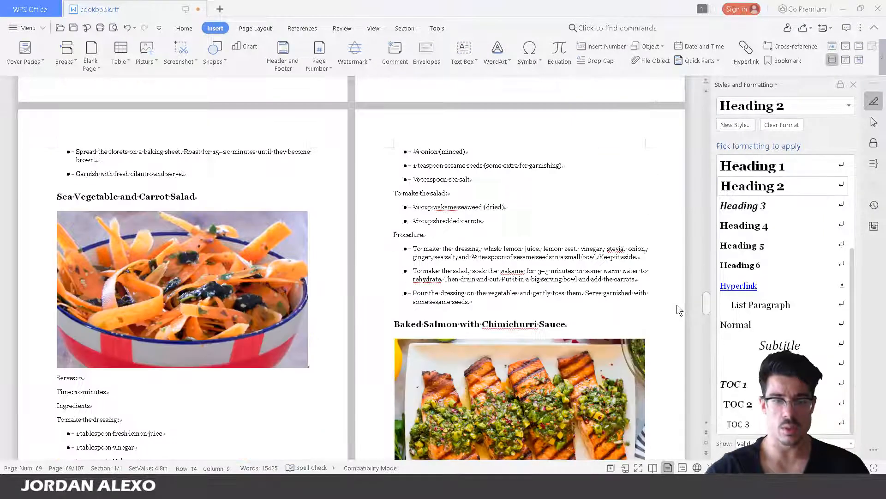
scroll(677, 304, "down", 5)
left_click_drag(706, 306, 705, 351)
scroll(636, 343, "up", 2)
scroll(632, 349, "down", 6)
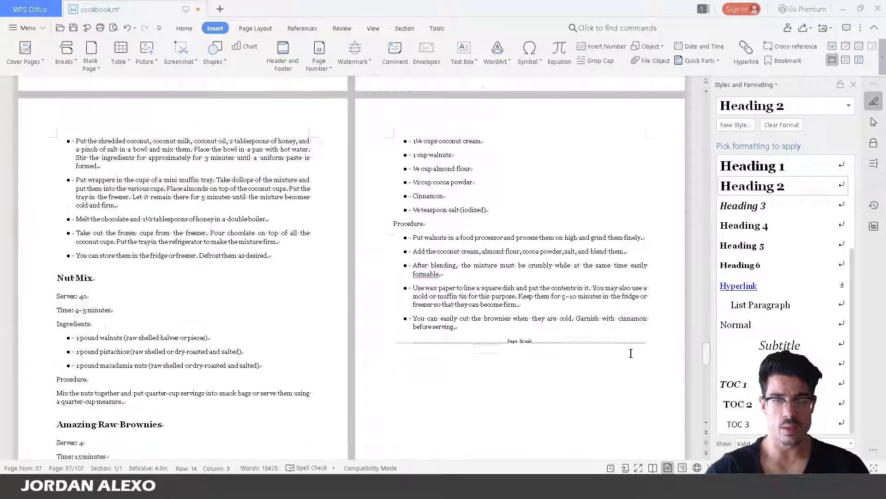
scroll(638, 355, "down", 15)
scroll(641, 358, "up", 4)
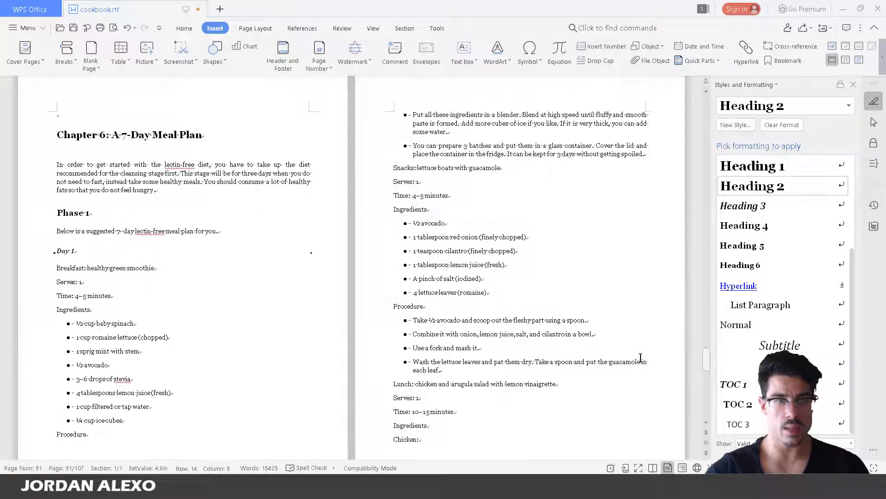
scroll(641, 358, "up", 20)
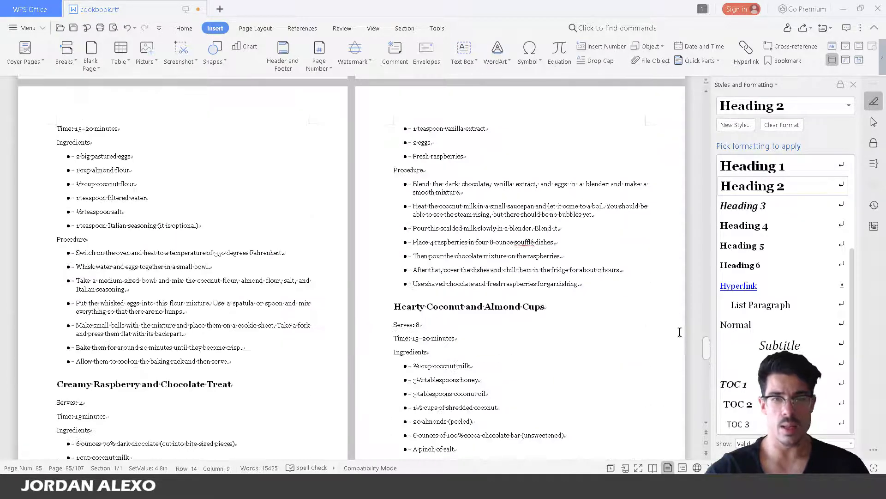
left_click_drag(702, 139, 706, 114)
scroll(694, 123, "down", 15)
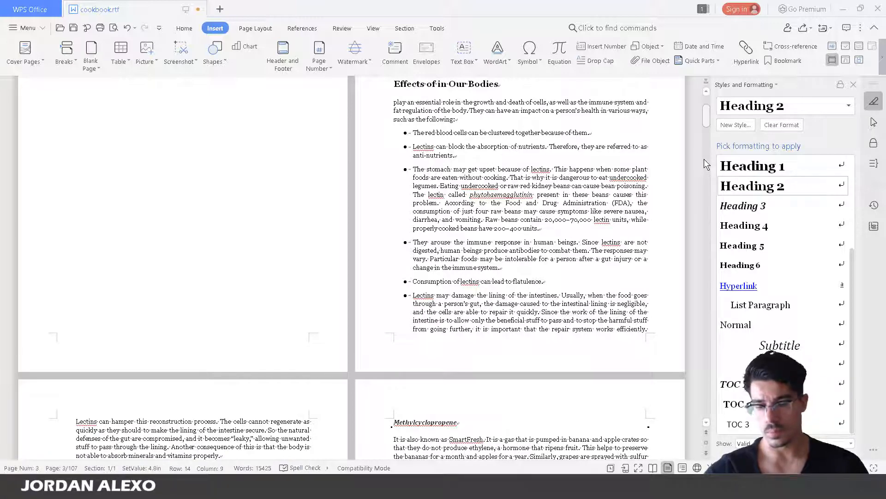
scroll(314, 207, "up", 3)
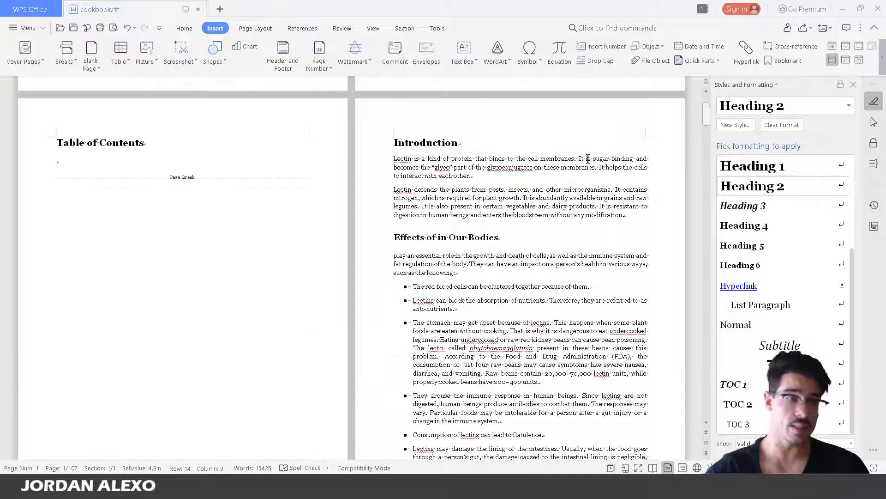
On the empty line under the title, insert a 1-level, hyperlinked table of contents without page numbers
left_click(91, 166)
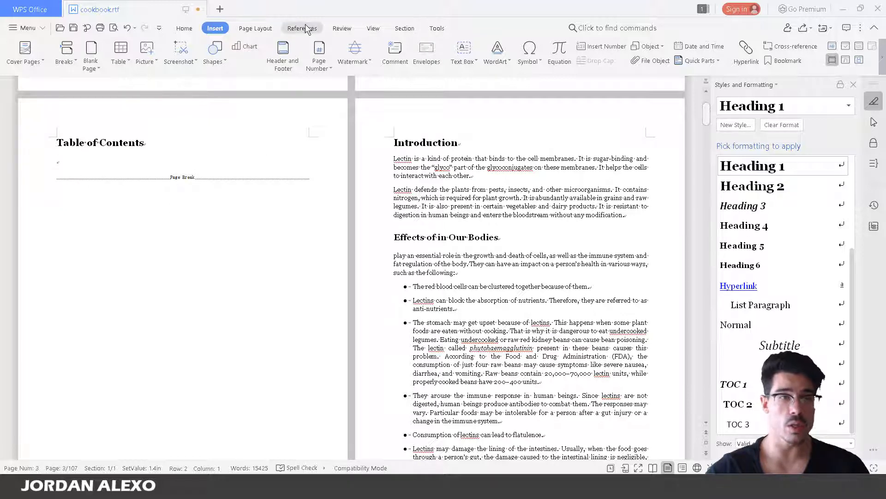
left_click(289, 25)
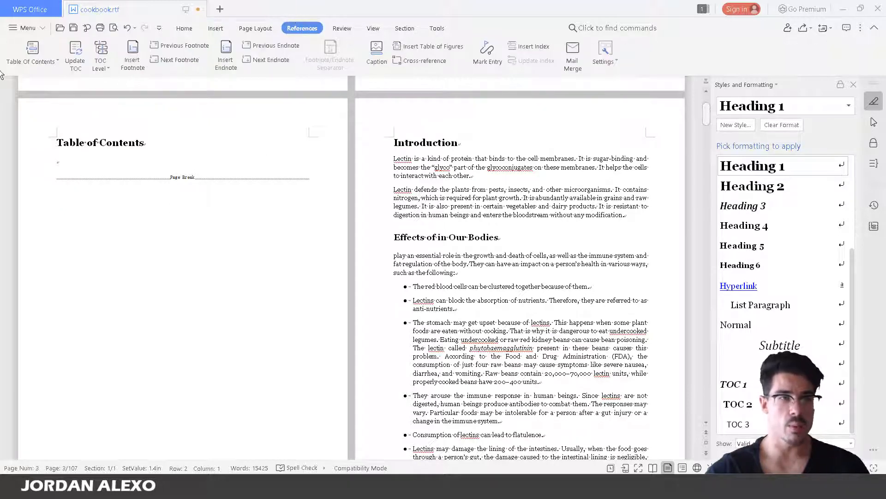
left_click(34, 53)
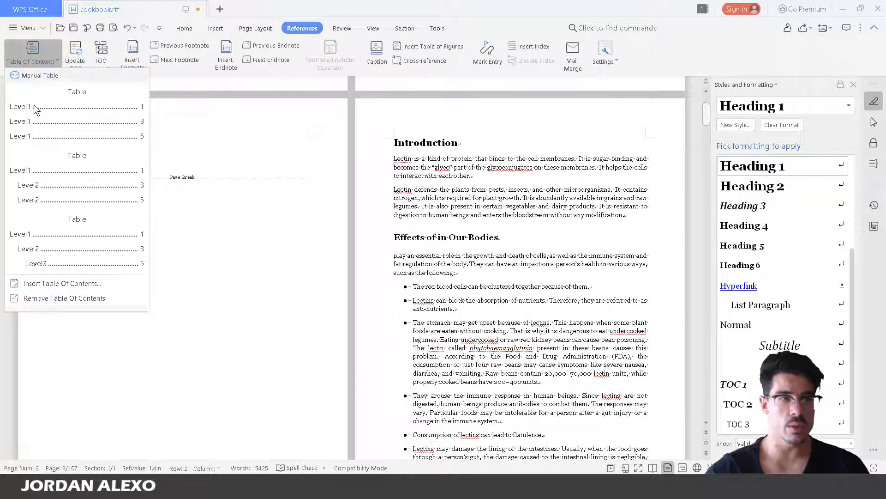
left_click(94, 283)
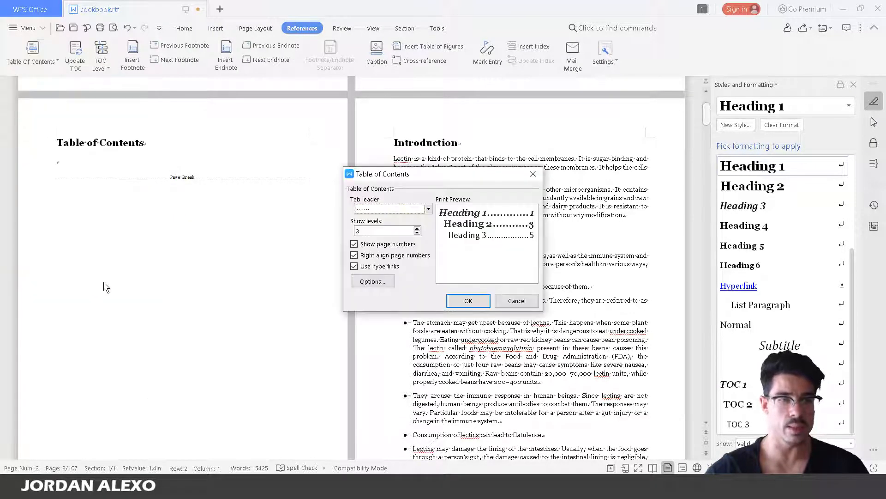
left_click(417, 233)
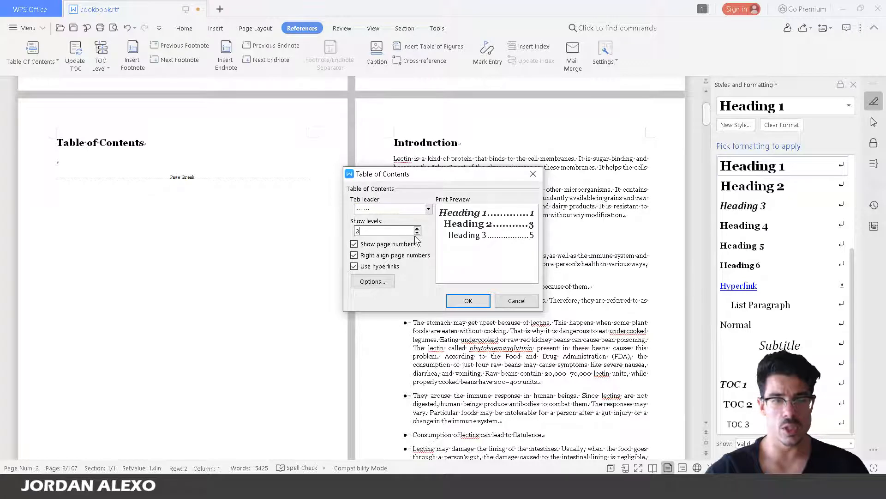
left_click(417, 233)
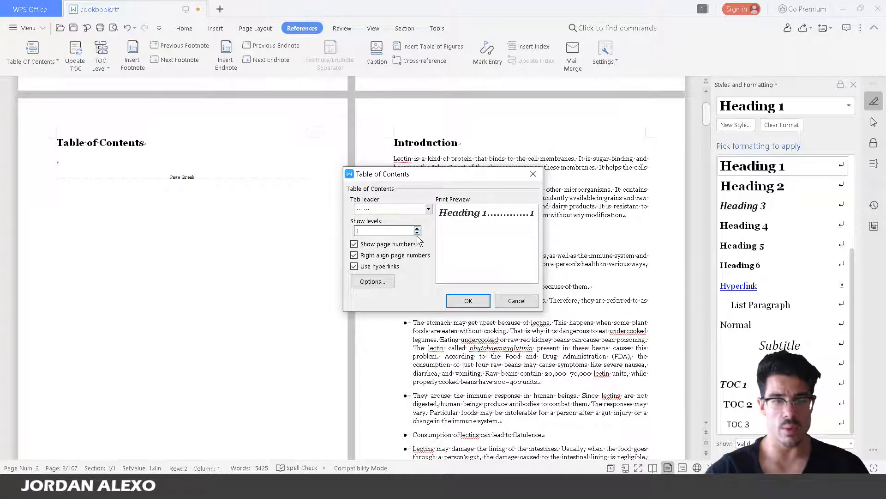
left_click(355, 255)
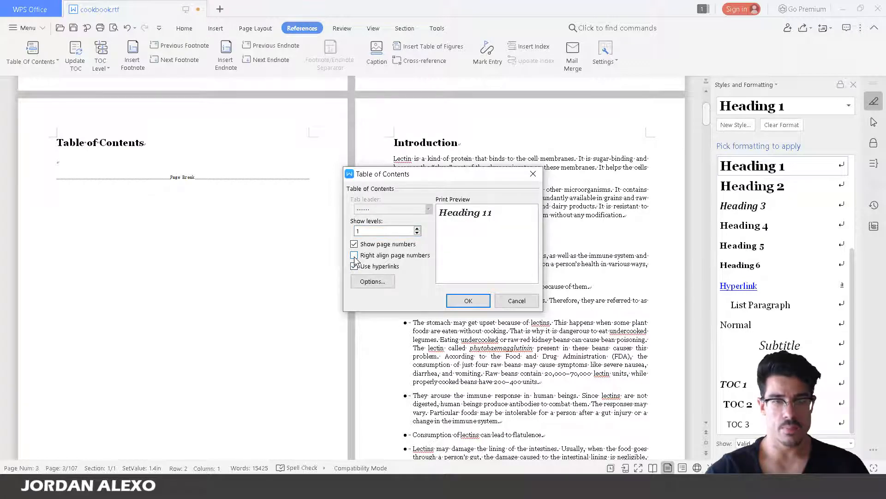
left_click(354, 256)
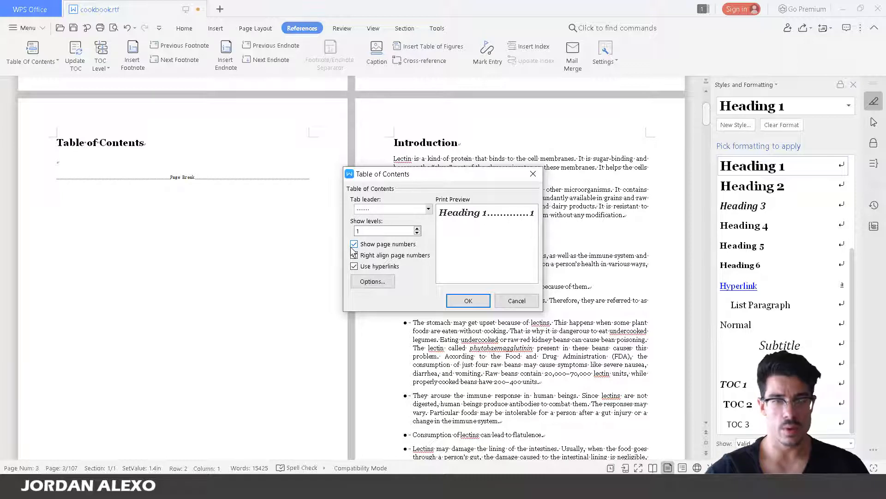
left_click(354, 245)
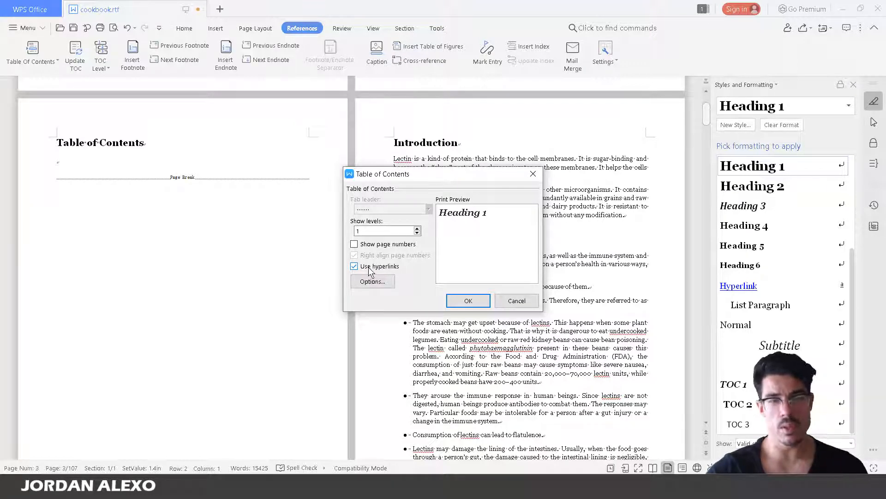
left_click(474, 304)
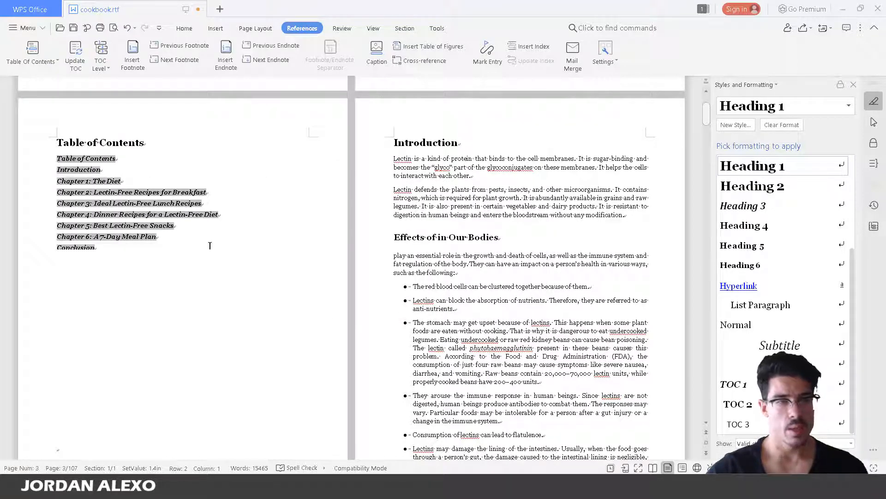
Delete the blank line after the Conclusion entry in the contents list
left_click(196, 244)
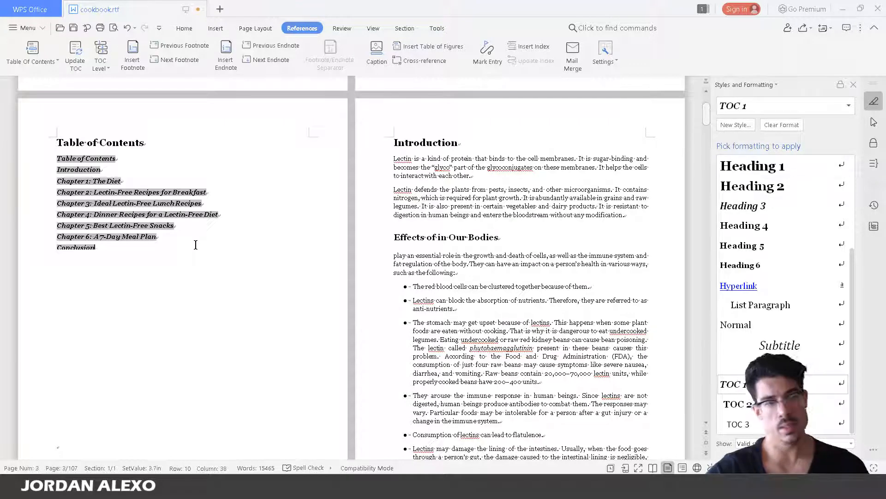
key("Down")
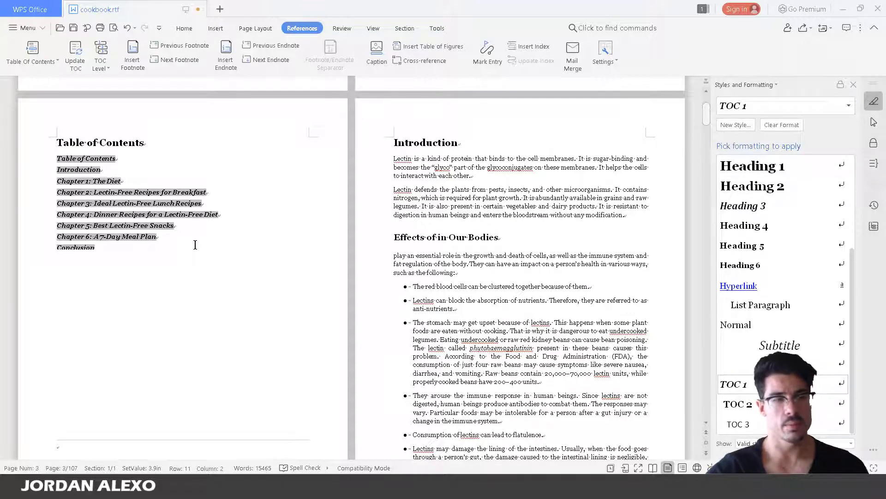
key("BackSpace")
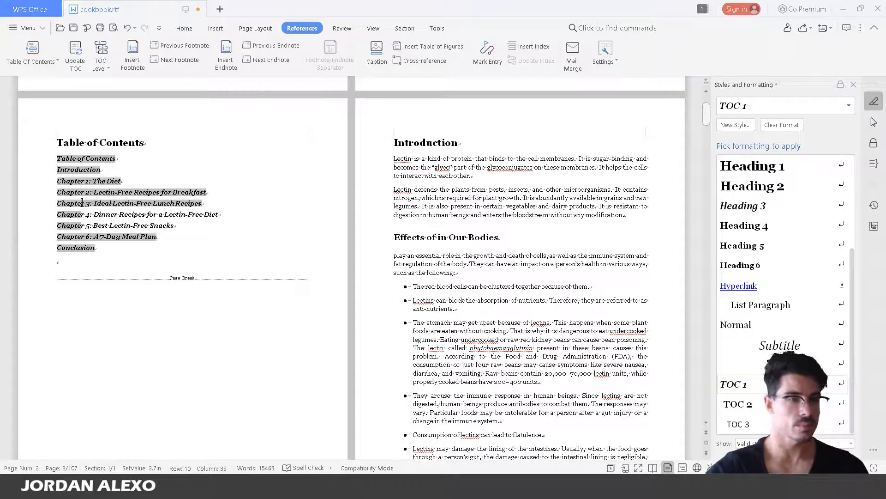
key("Delete")
Remove the 'Table of Contents' entry from the generated contents list
left_click(156, 330)
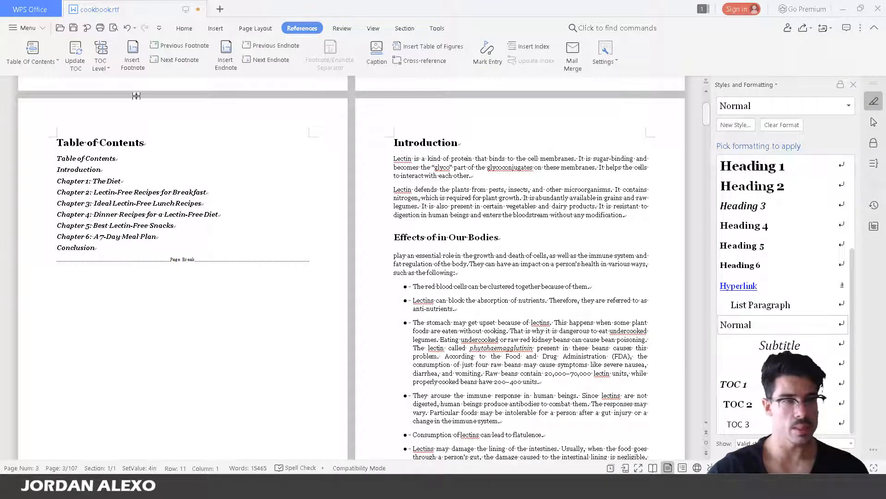
triple_click(133, 155)
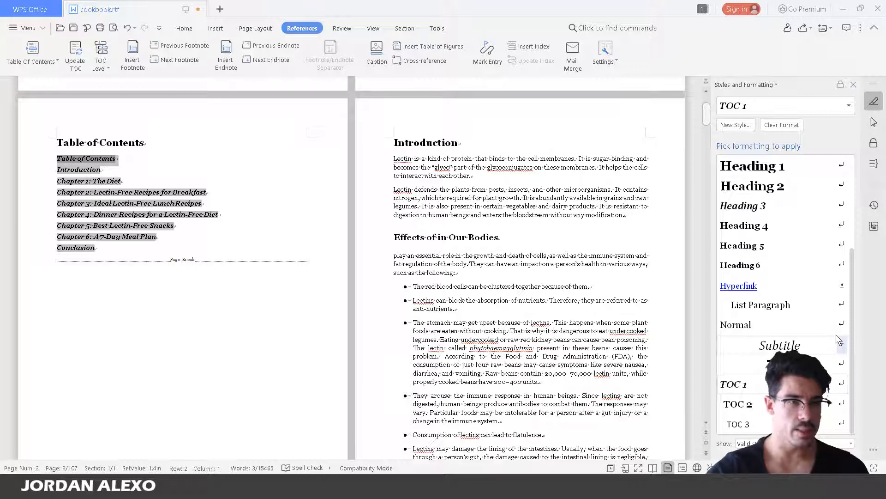
key("Delete")
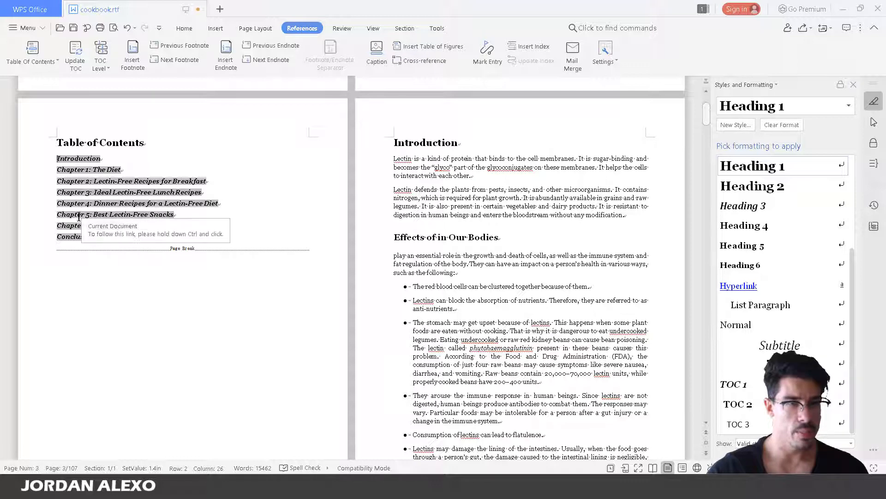
left_click(96, 185, "ctrl")
scroll(96, 189, "down", 15)
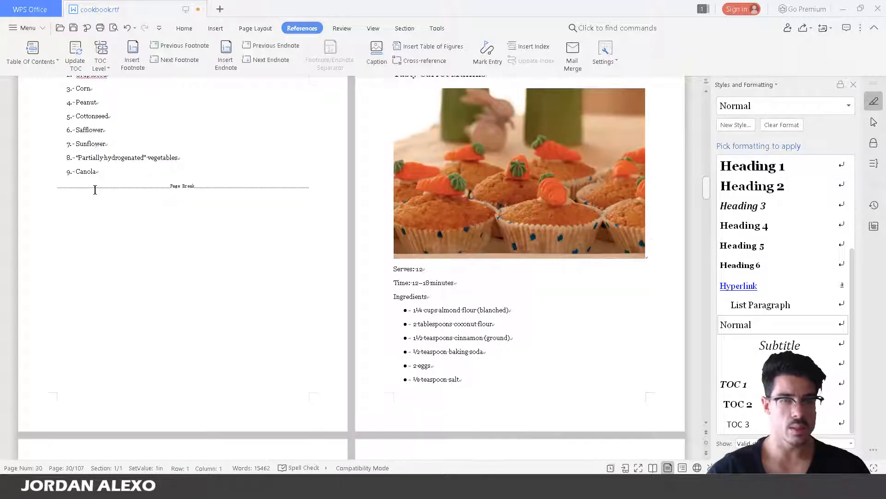
scroll(95, 191, "down", 20)
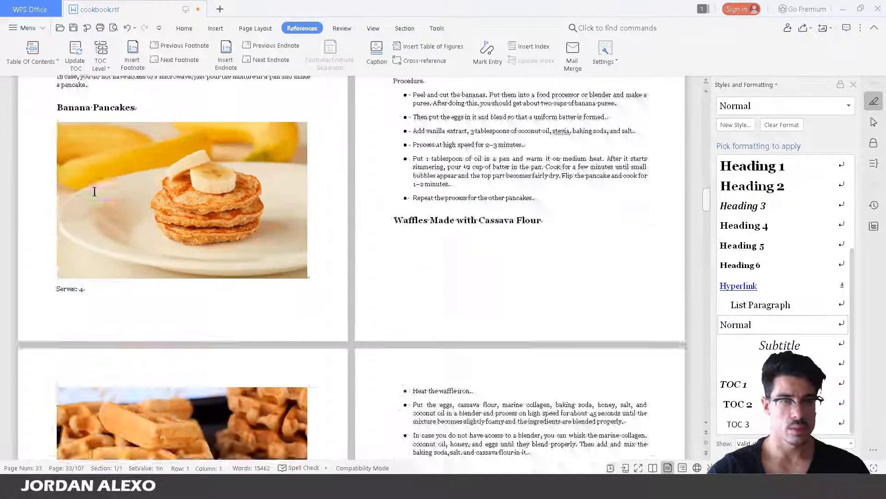
scroll(95, 192, "up", 20)
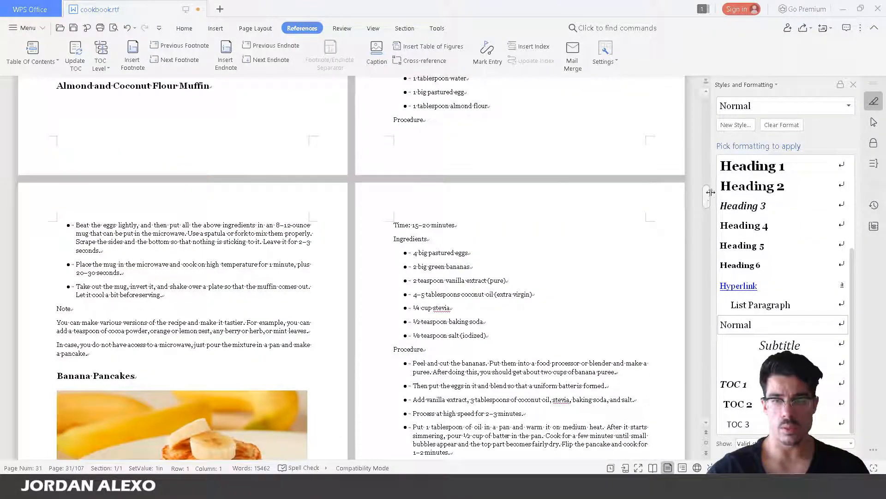
left_click_drag(709, 192, 675, 73)
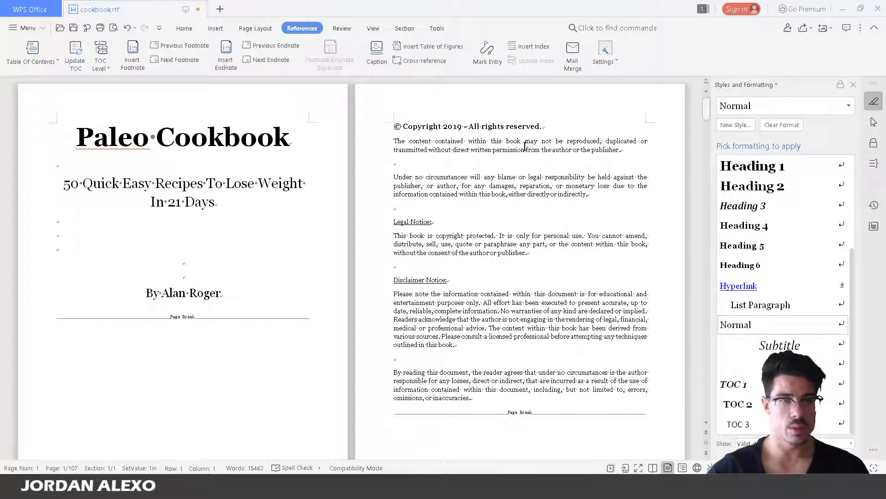
scroll(526, 150, "down", 3)
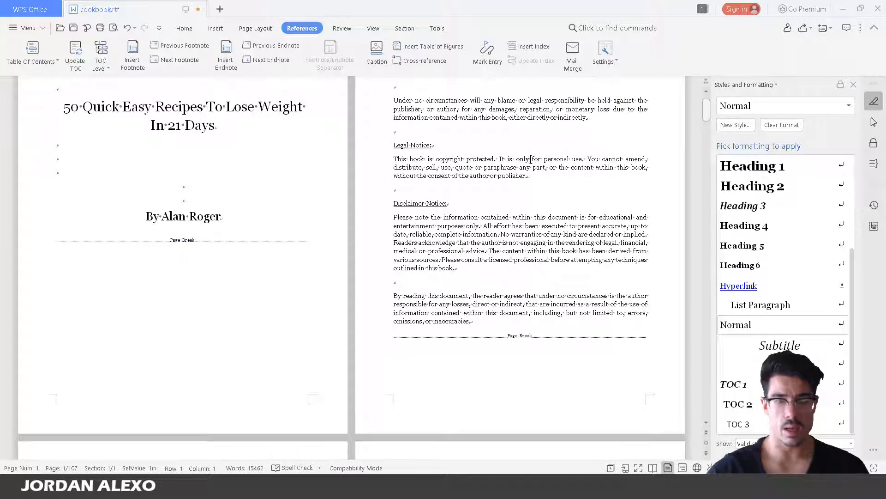
scroll(531, 159, "up", 2)
scroll(250, 300, "down", 20)
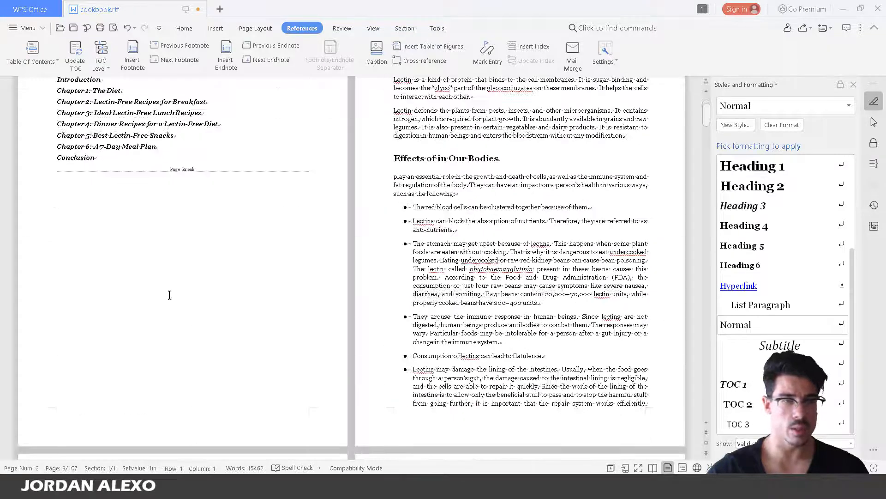
left_click(144, 105)
scroll(264, 205, "down", 5)
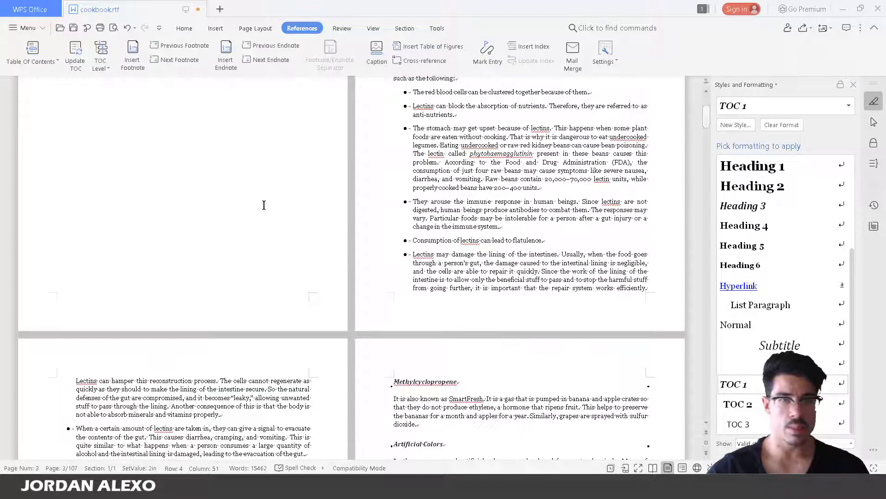
scroll(263, 206, "down", 8)
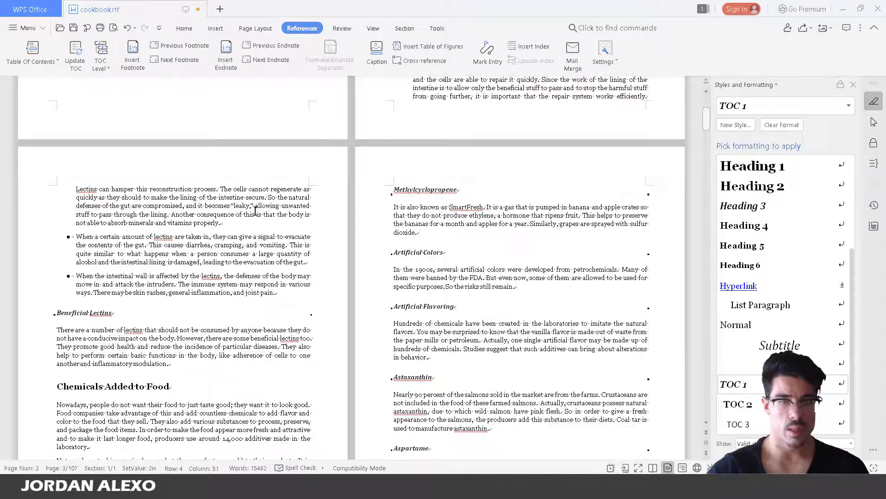
scroll(255, 211, "up", 13)
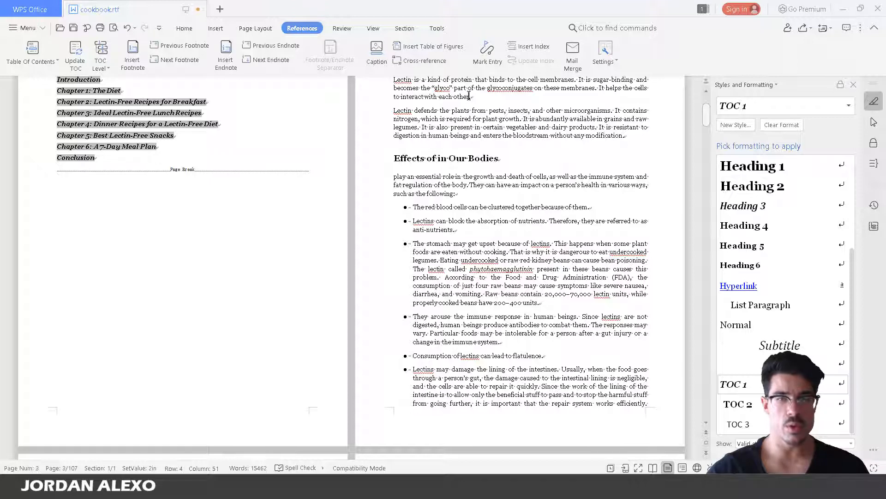
left_click(26, 29)
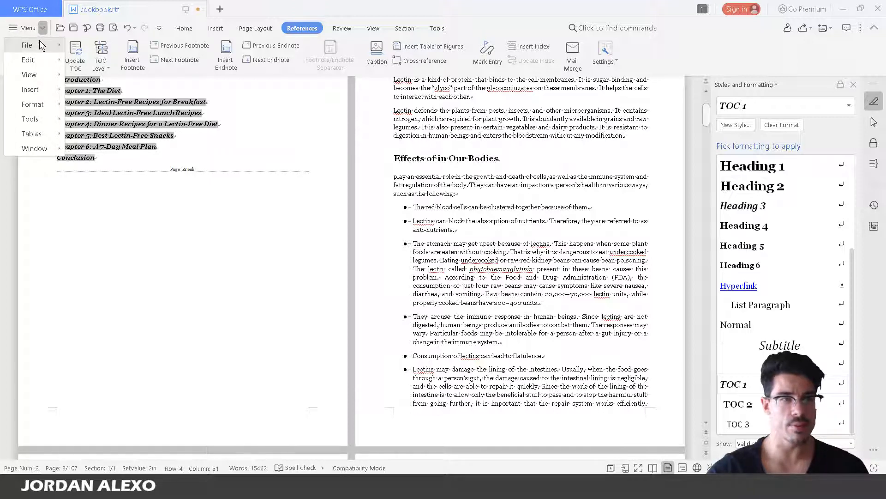
left_click(112, 143)
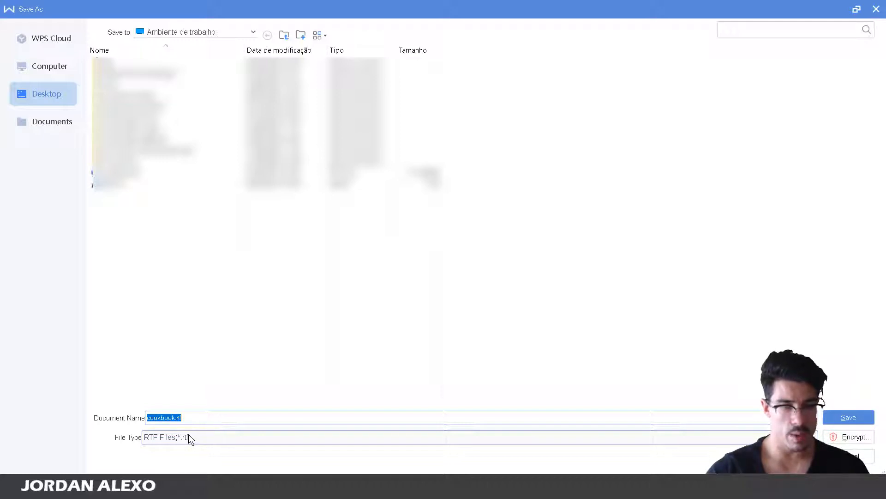
left_click(623, 439)
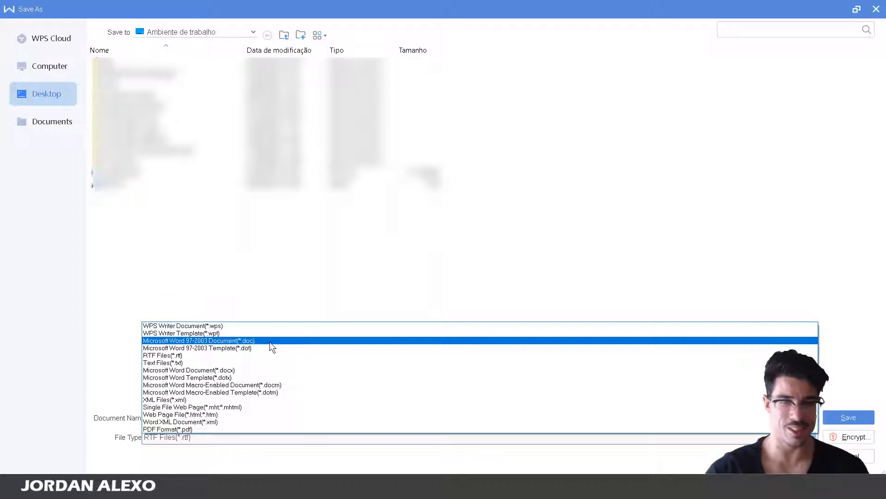
left_click(359, 273)
left_click(872, 462)
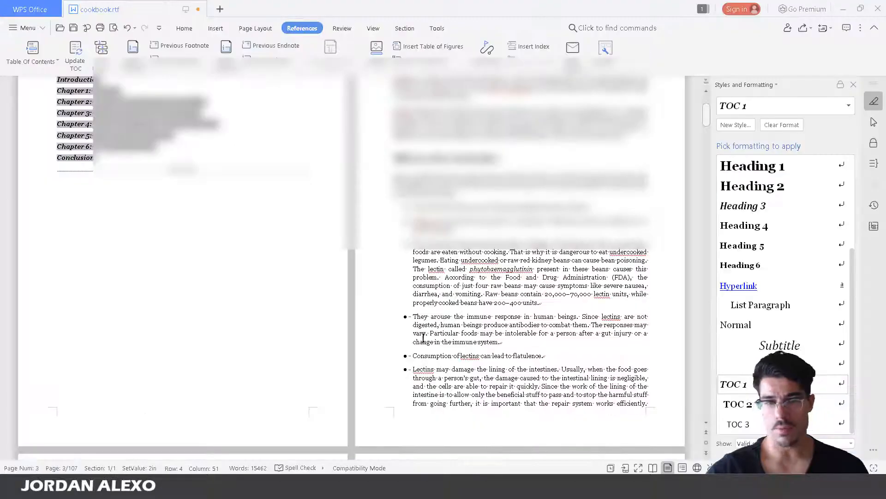